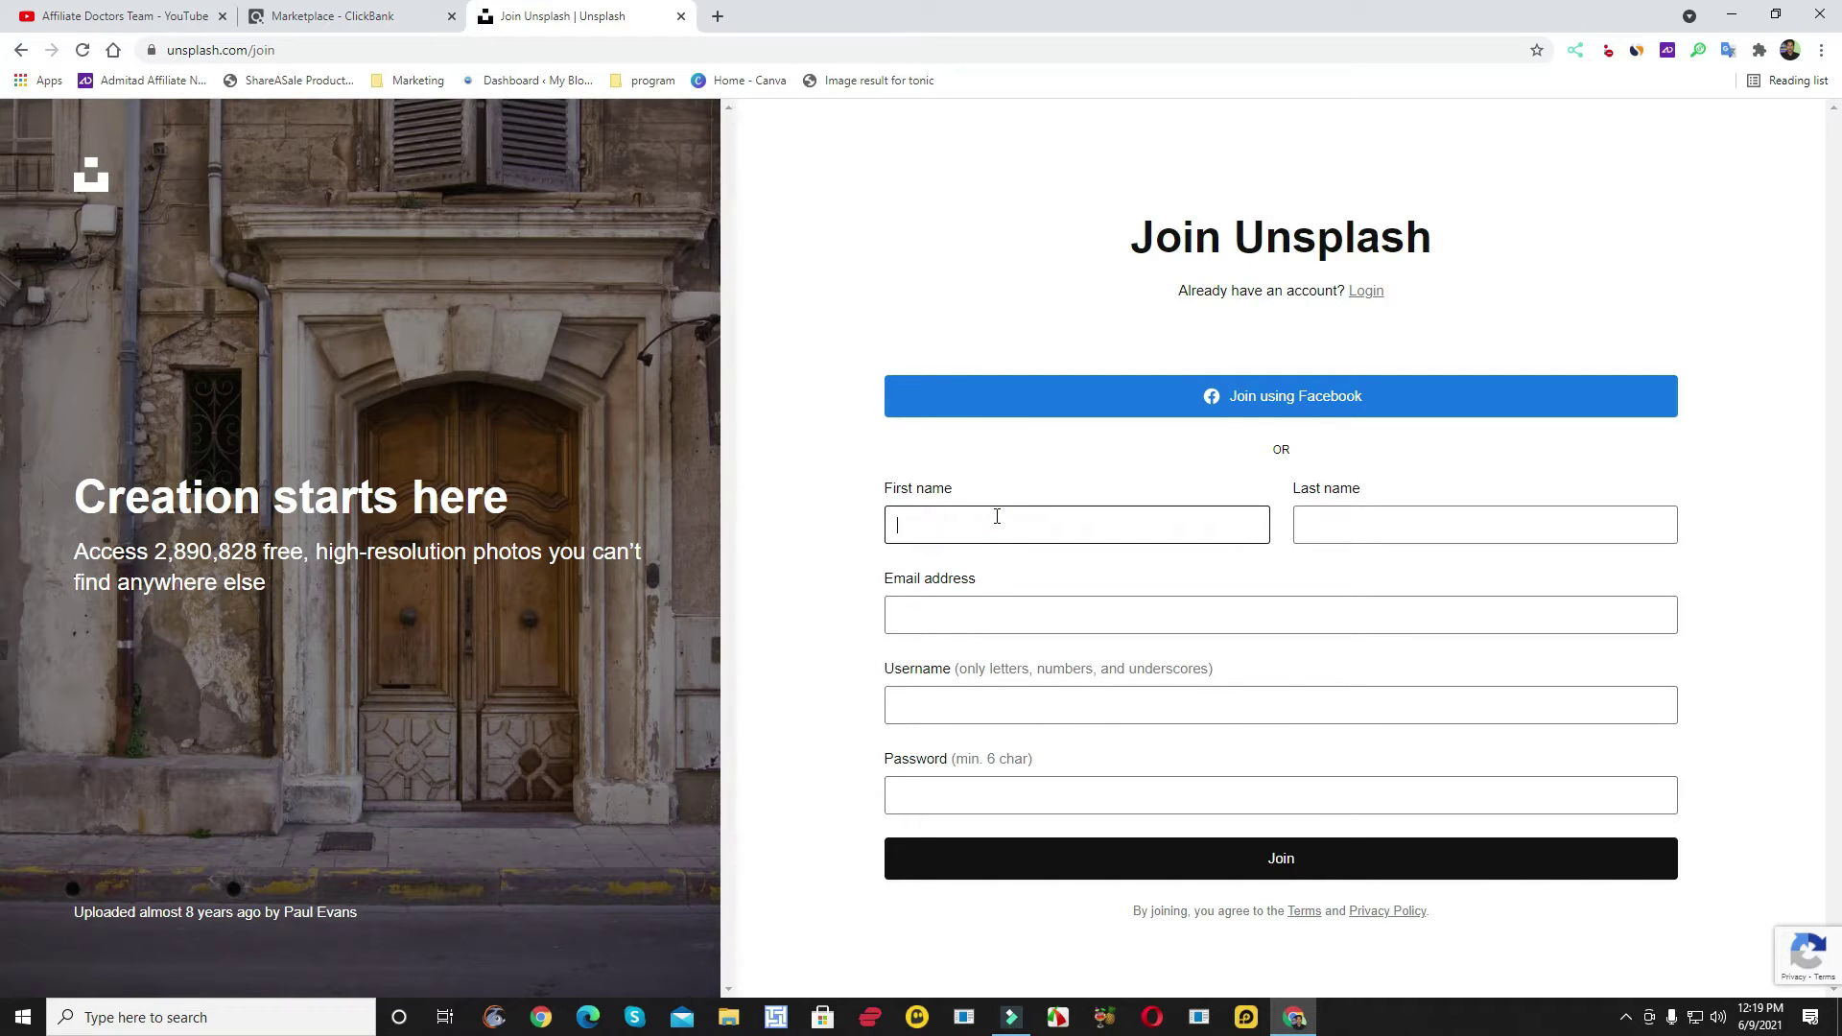
- Enter the user's first name, last name and e-mail address on the Join form
type("Md")
left_click(1355, 525)
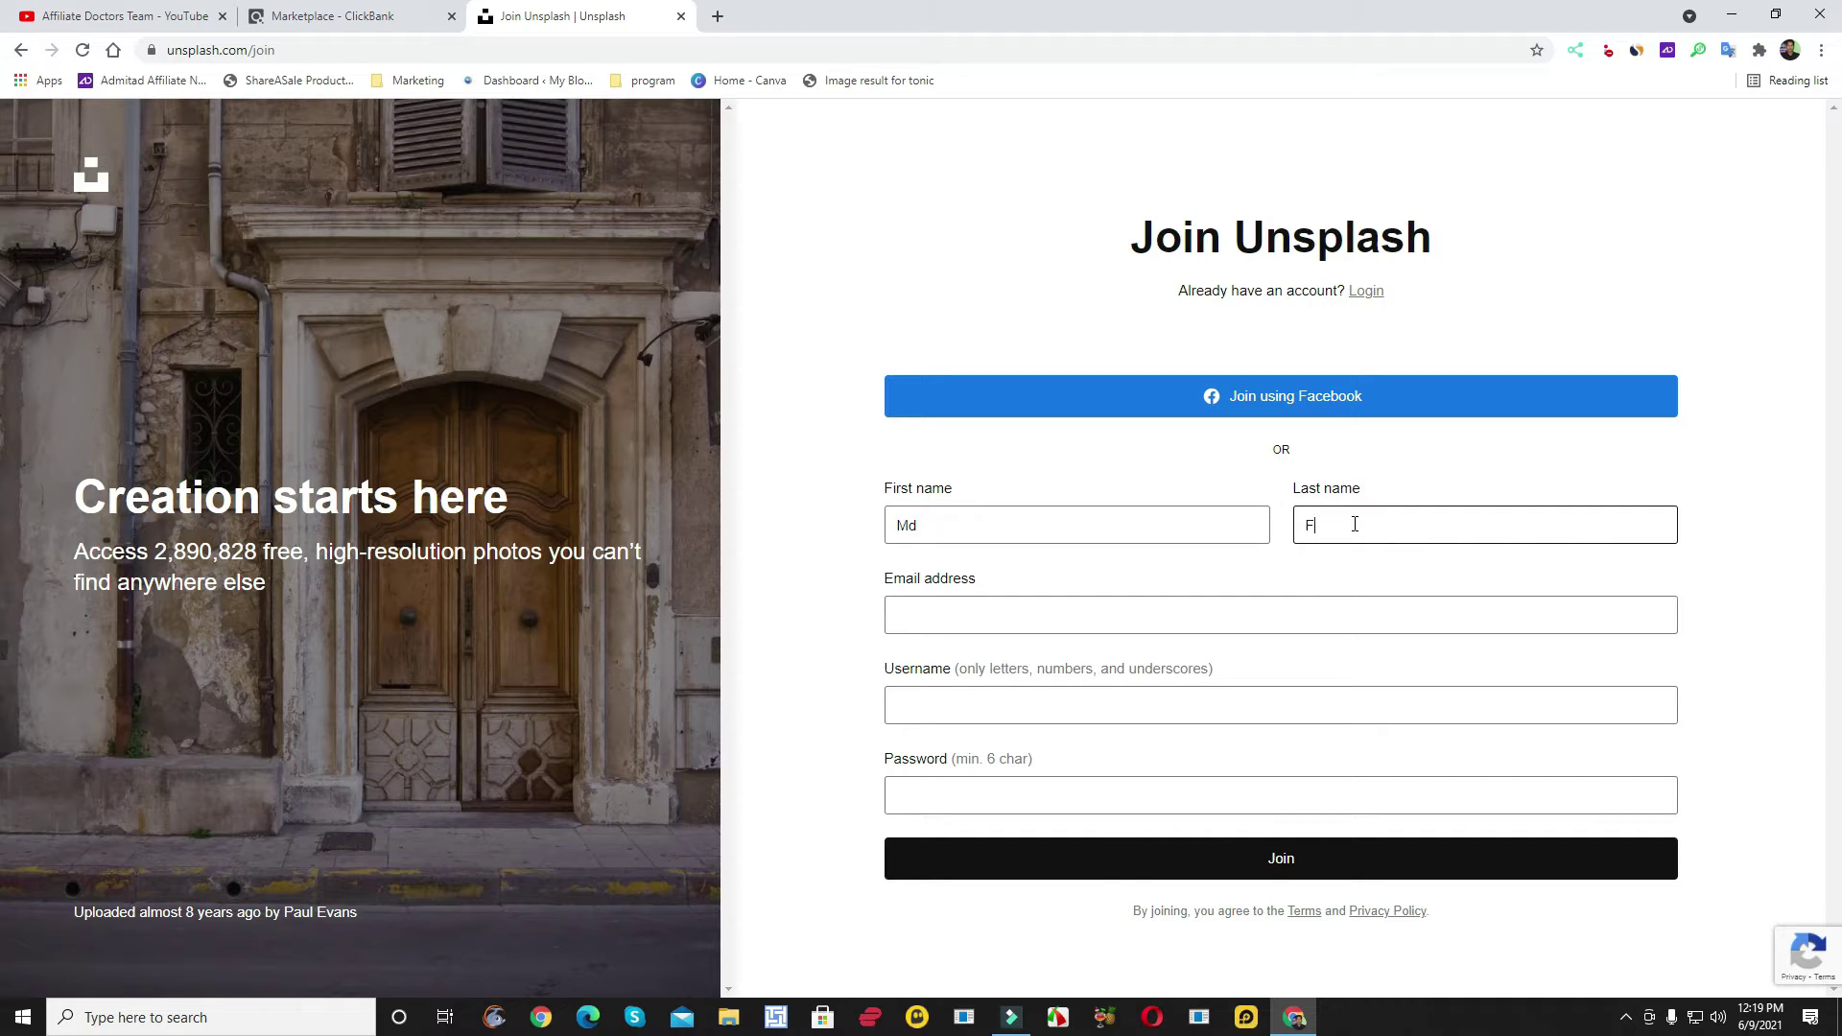
type("Jewel")
left_click(1055, 620)
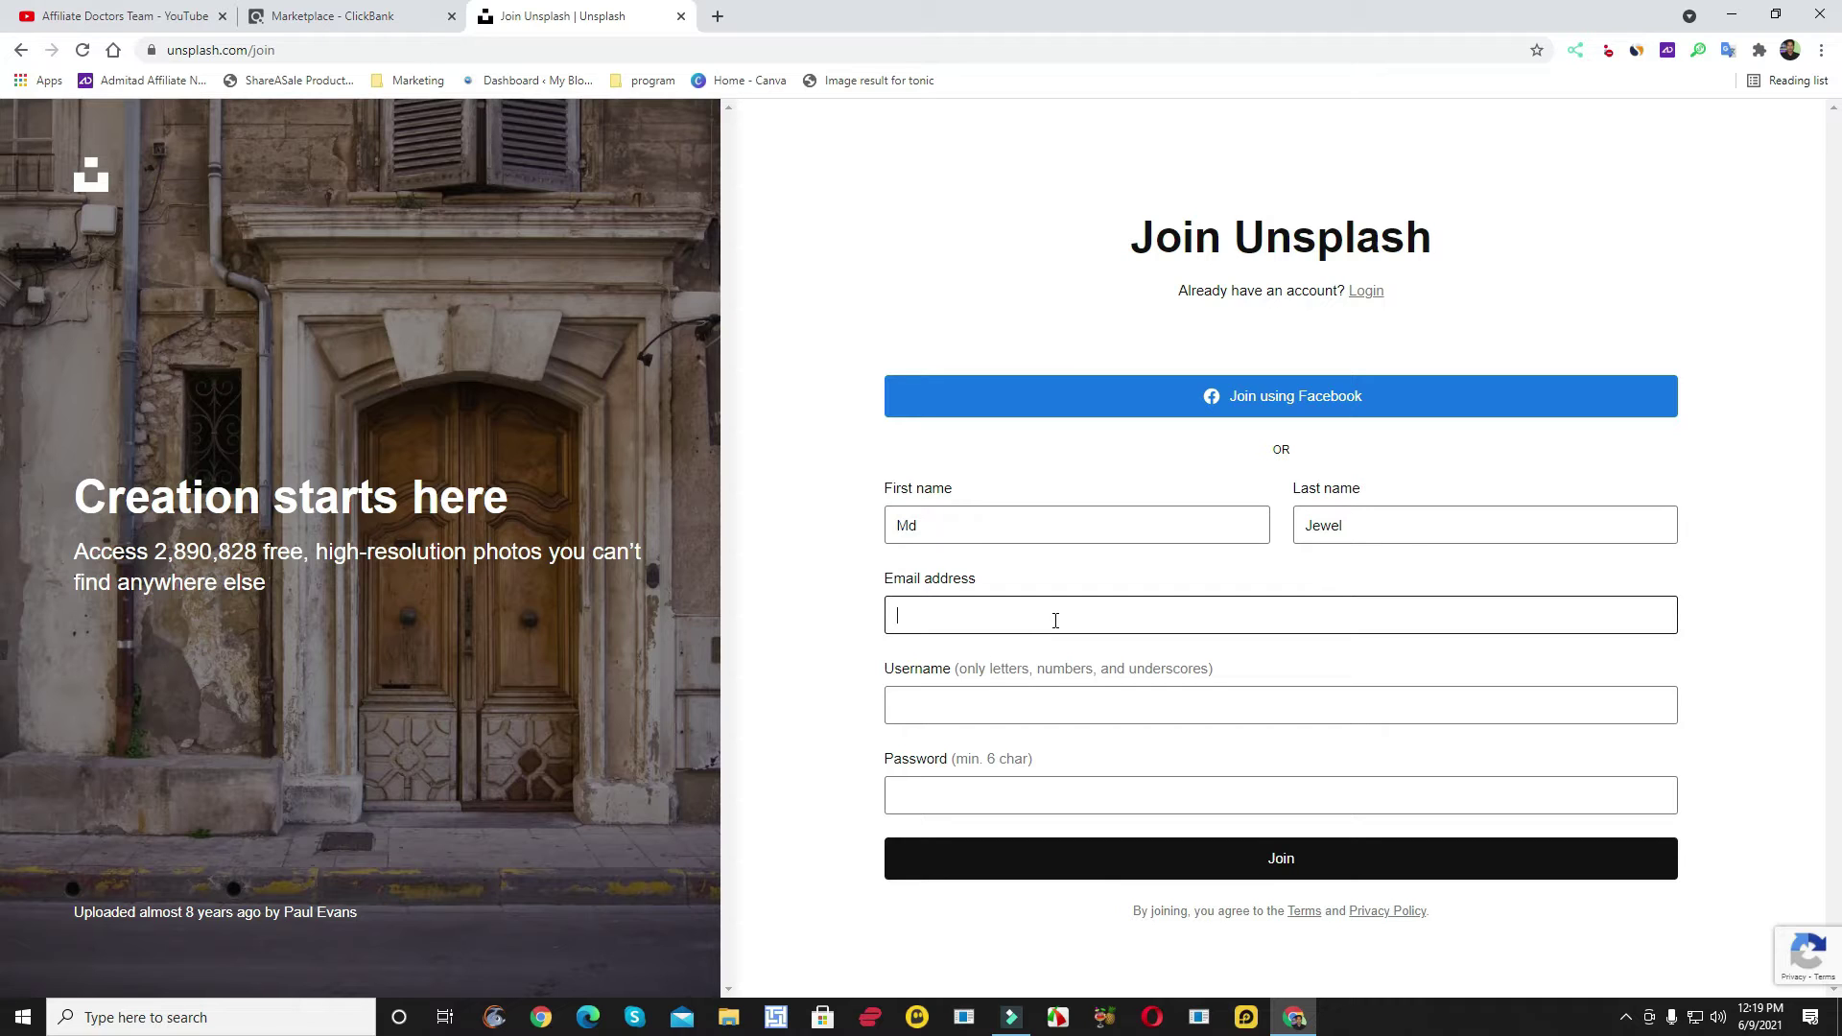
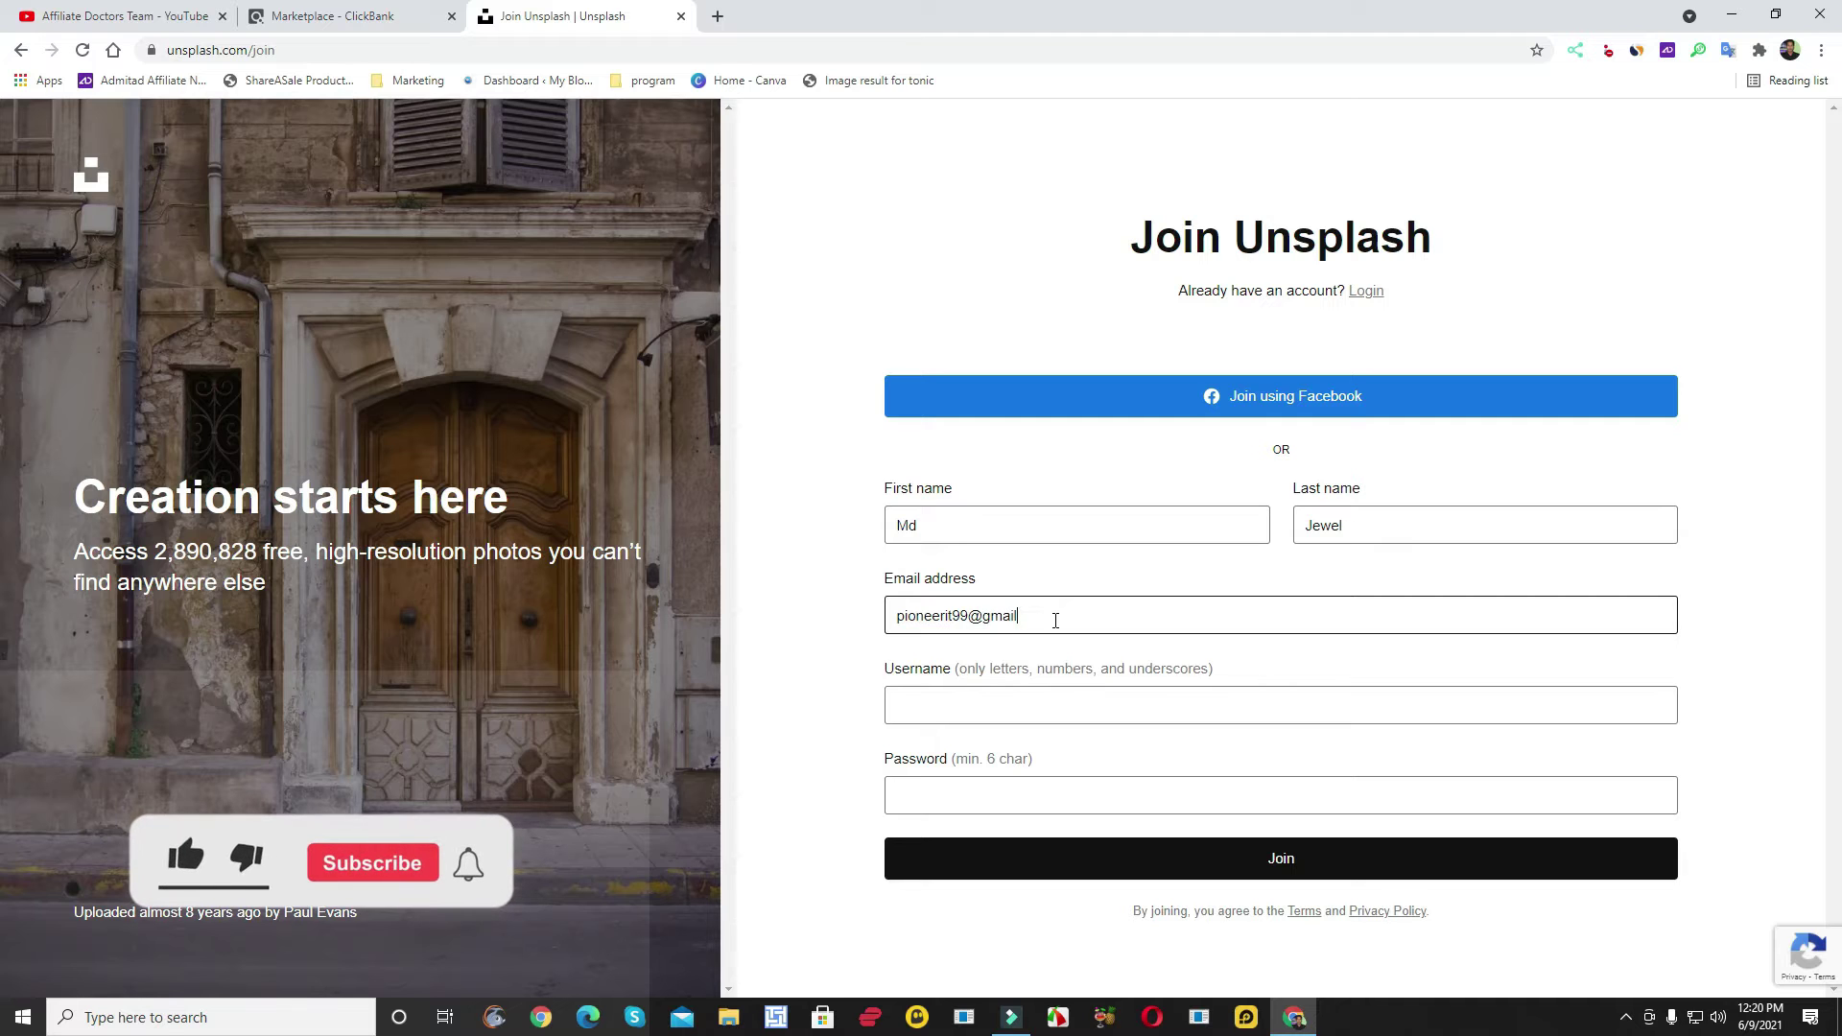
- Add a username and the account password, then submit the Join form
left_click(1001, 714)
type("jewel075")
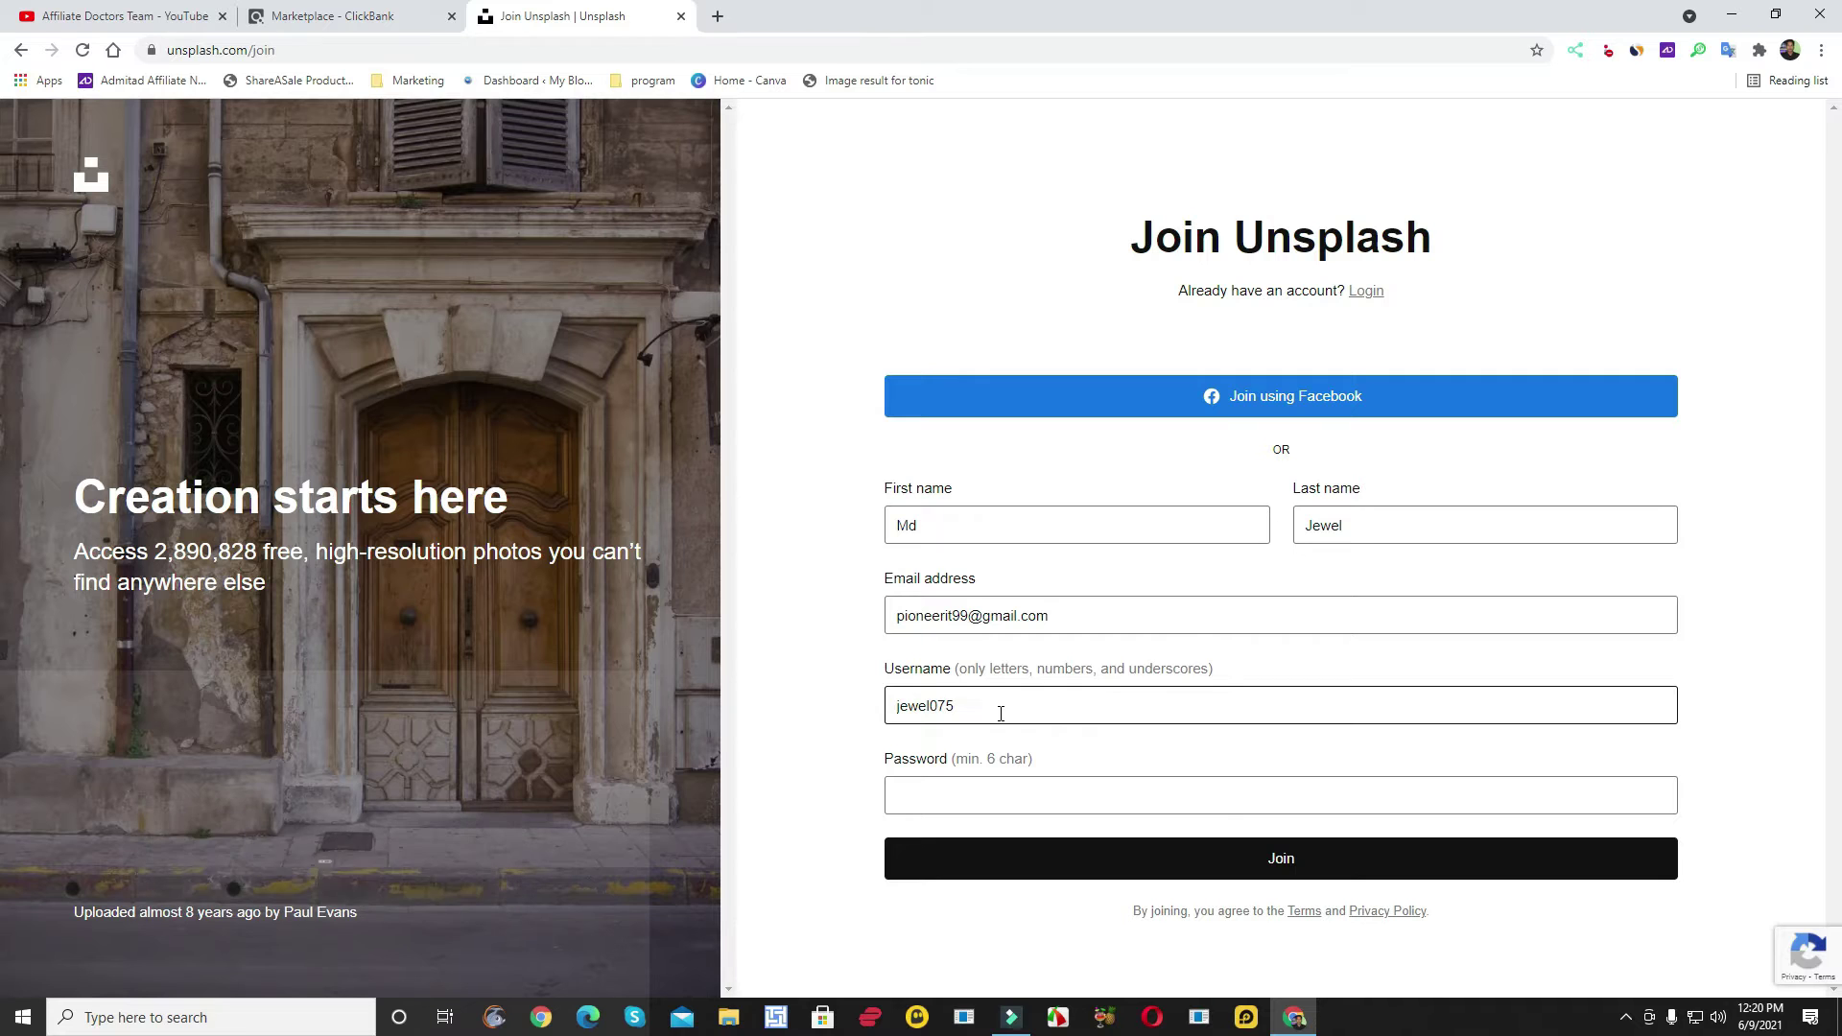
left_click(1004, 787)
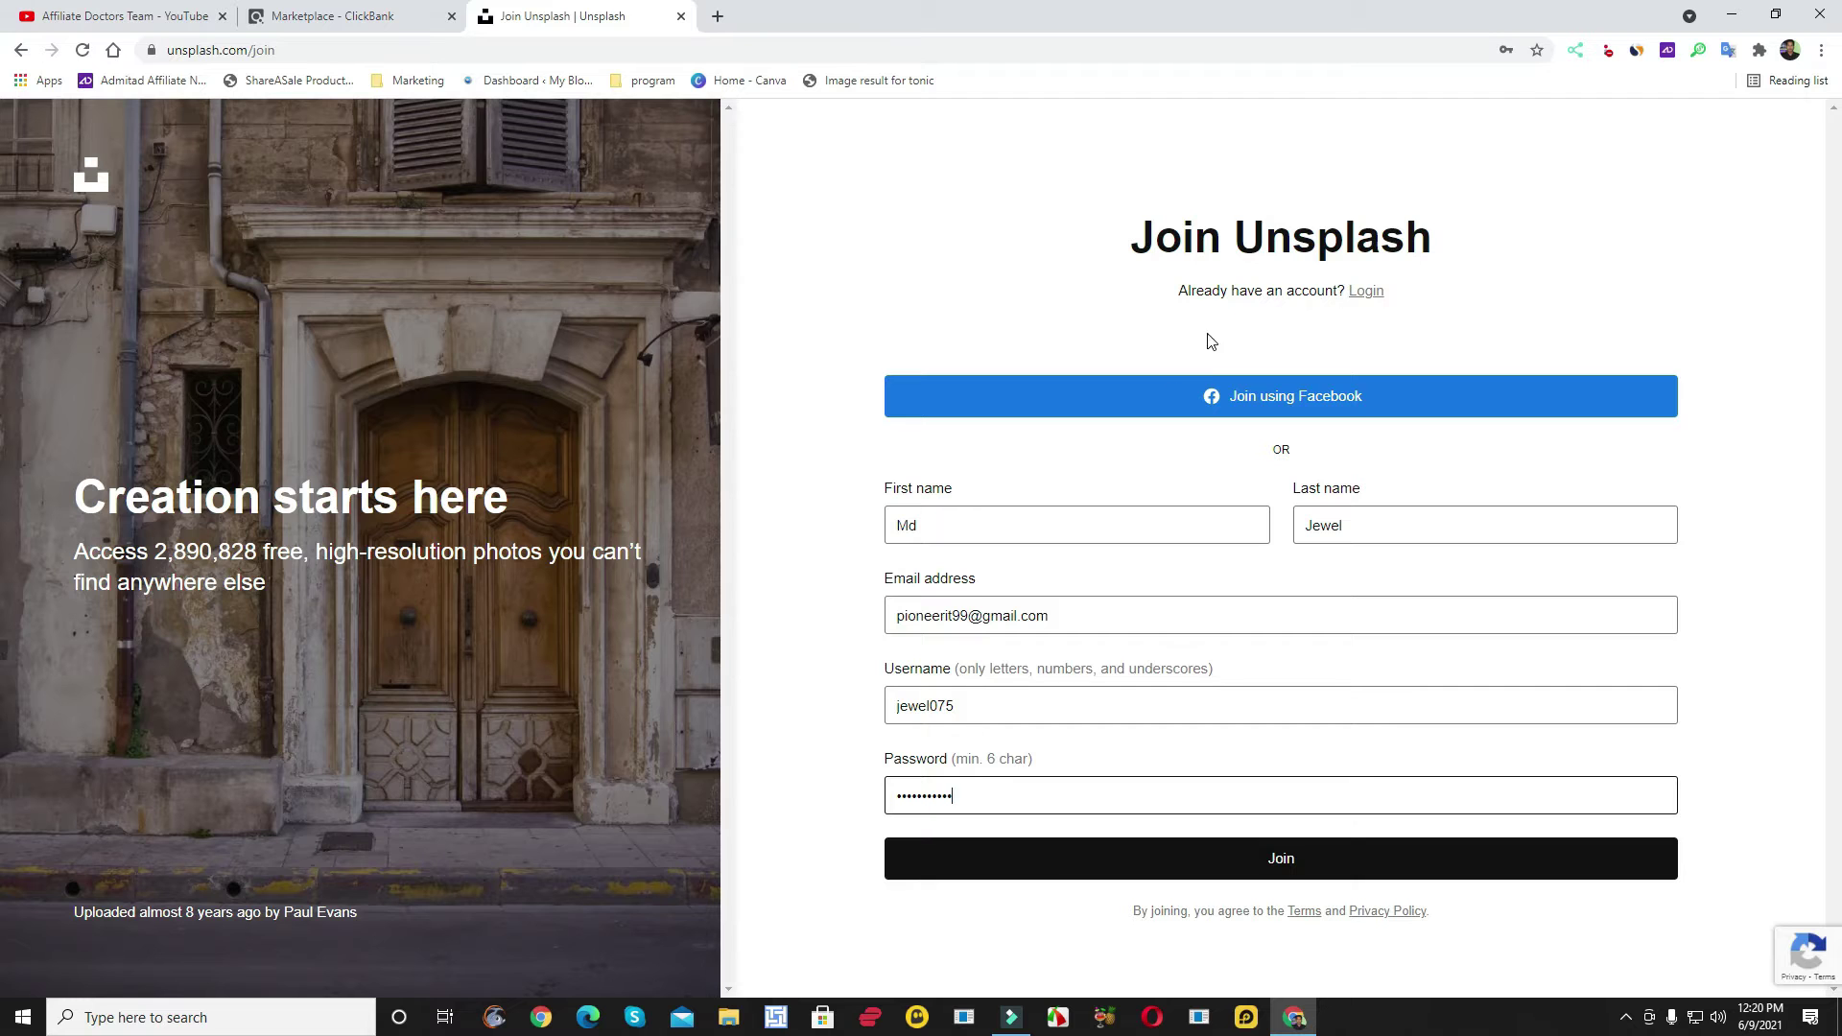
left_click(1271, 867)
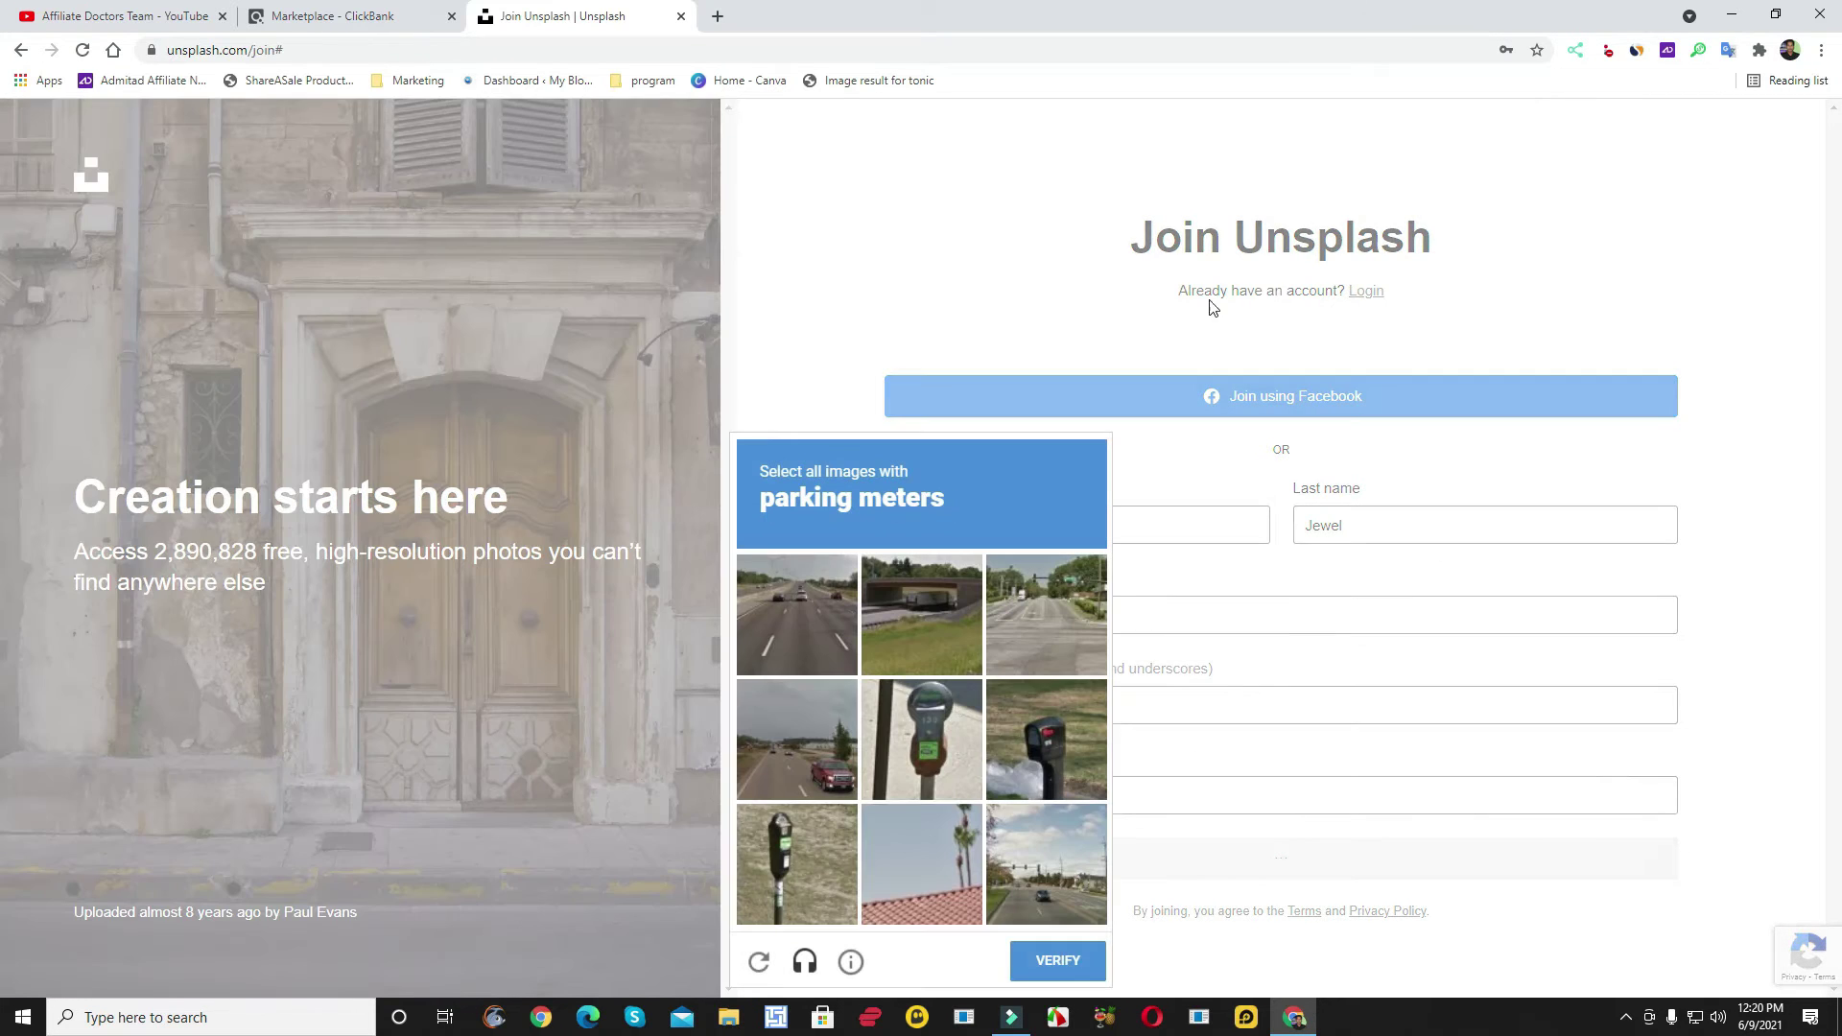
- Solve the reCAPTCHA by marking the three parking meter images and verifying
left_click(917, 741)
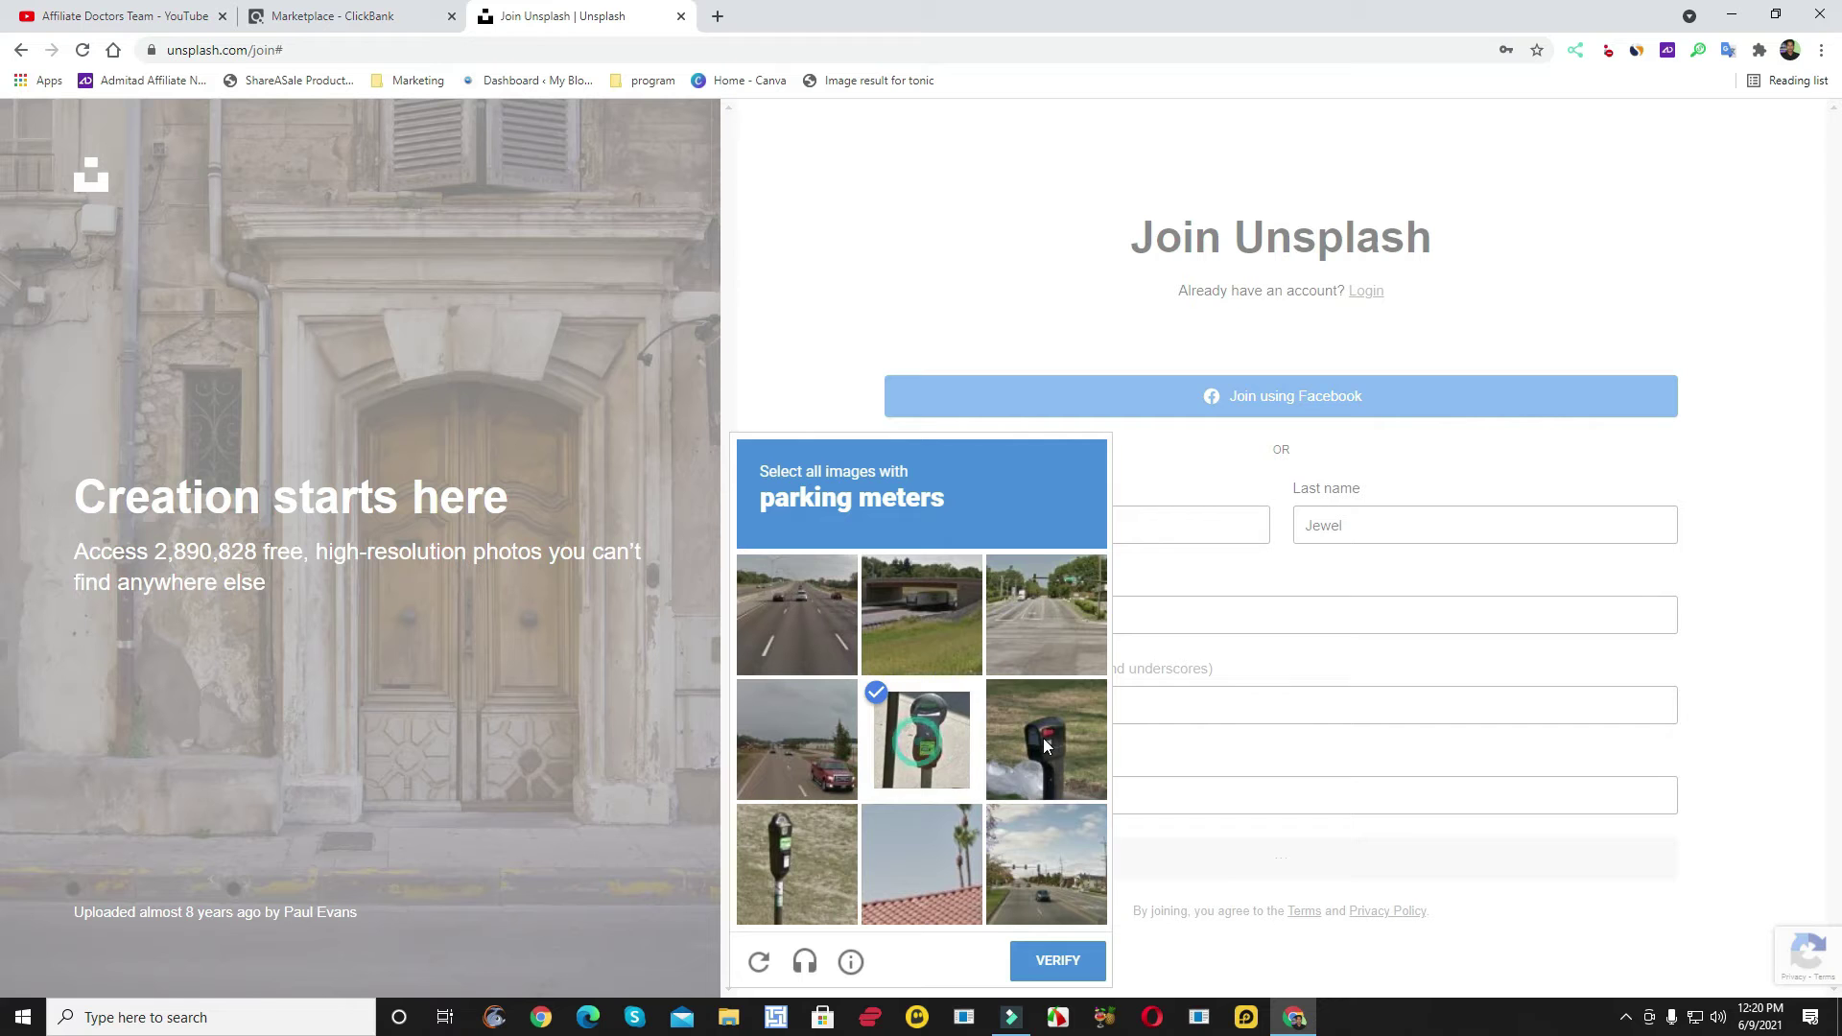
left_click(1044, 738)
left_click(798, 852)
left_click(1055, 962)
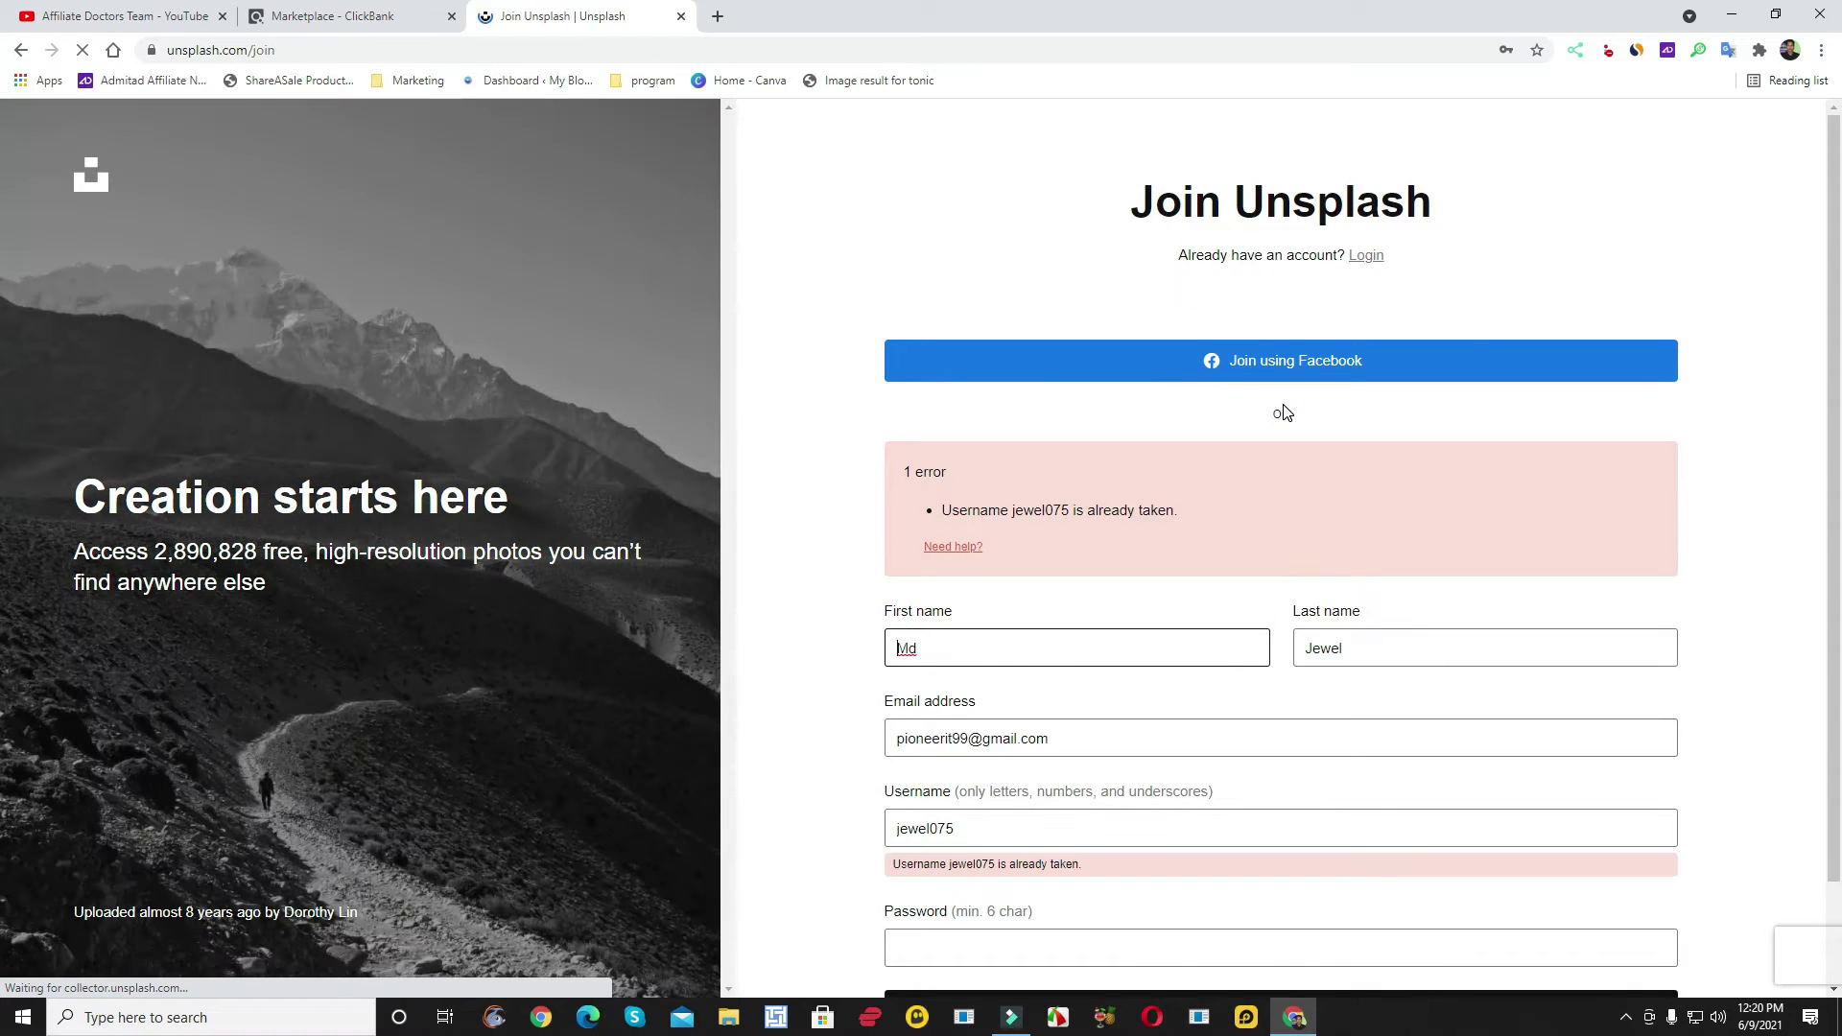
- Swap the taken username for an available one, re-enter the password and resubmit
scroll(1286, 479, "down", 1)
left_click_drag(987, 732, 894, 741)
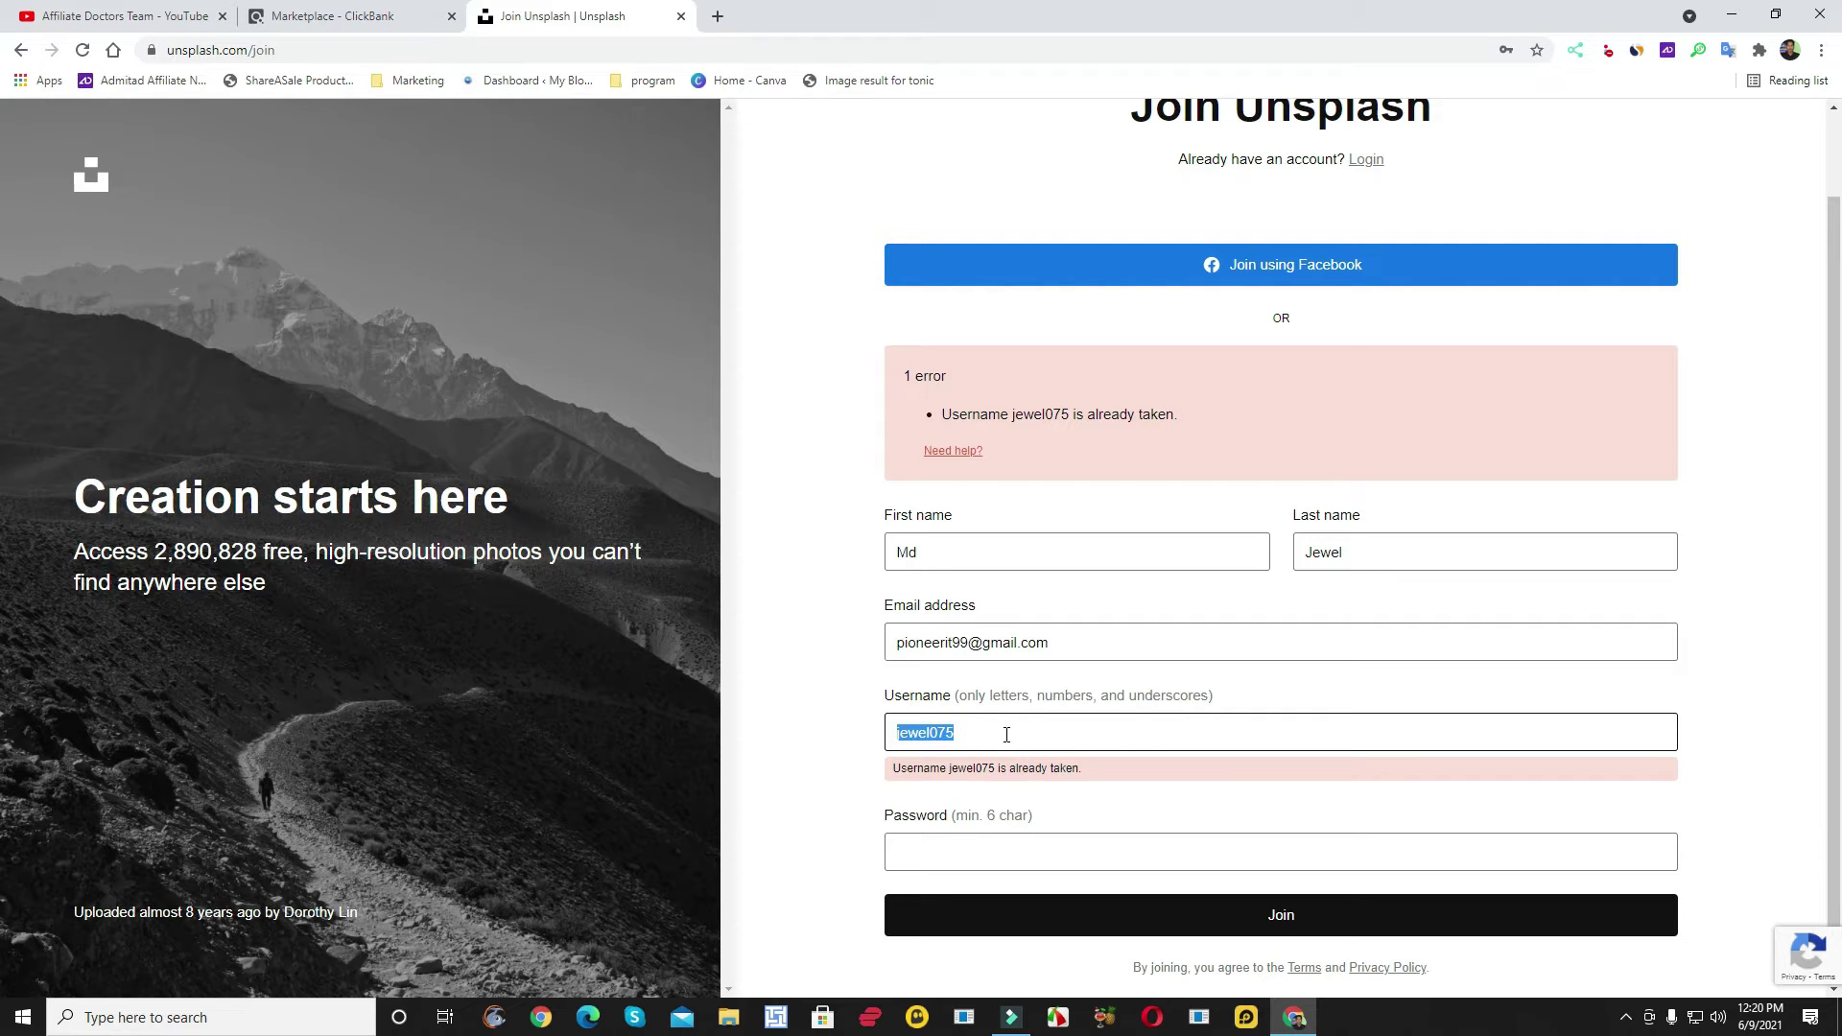
type("j")
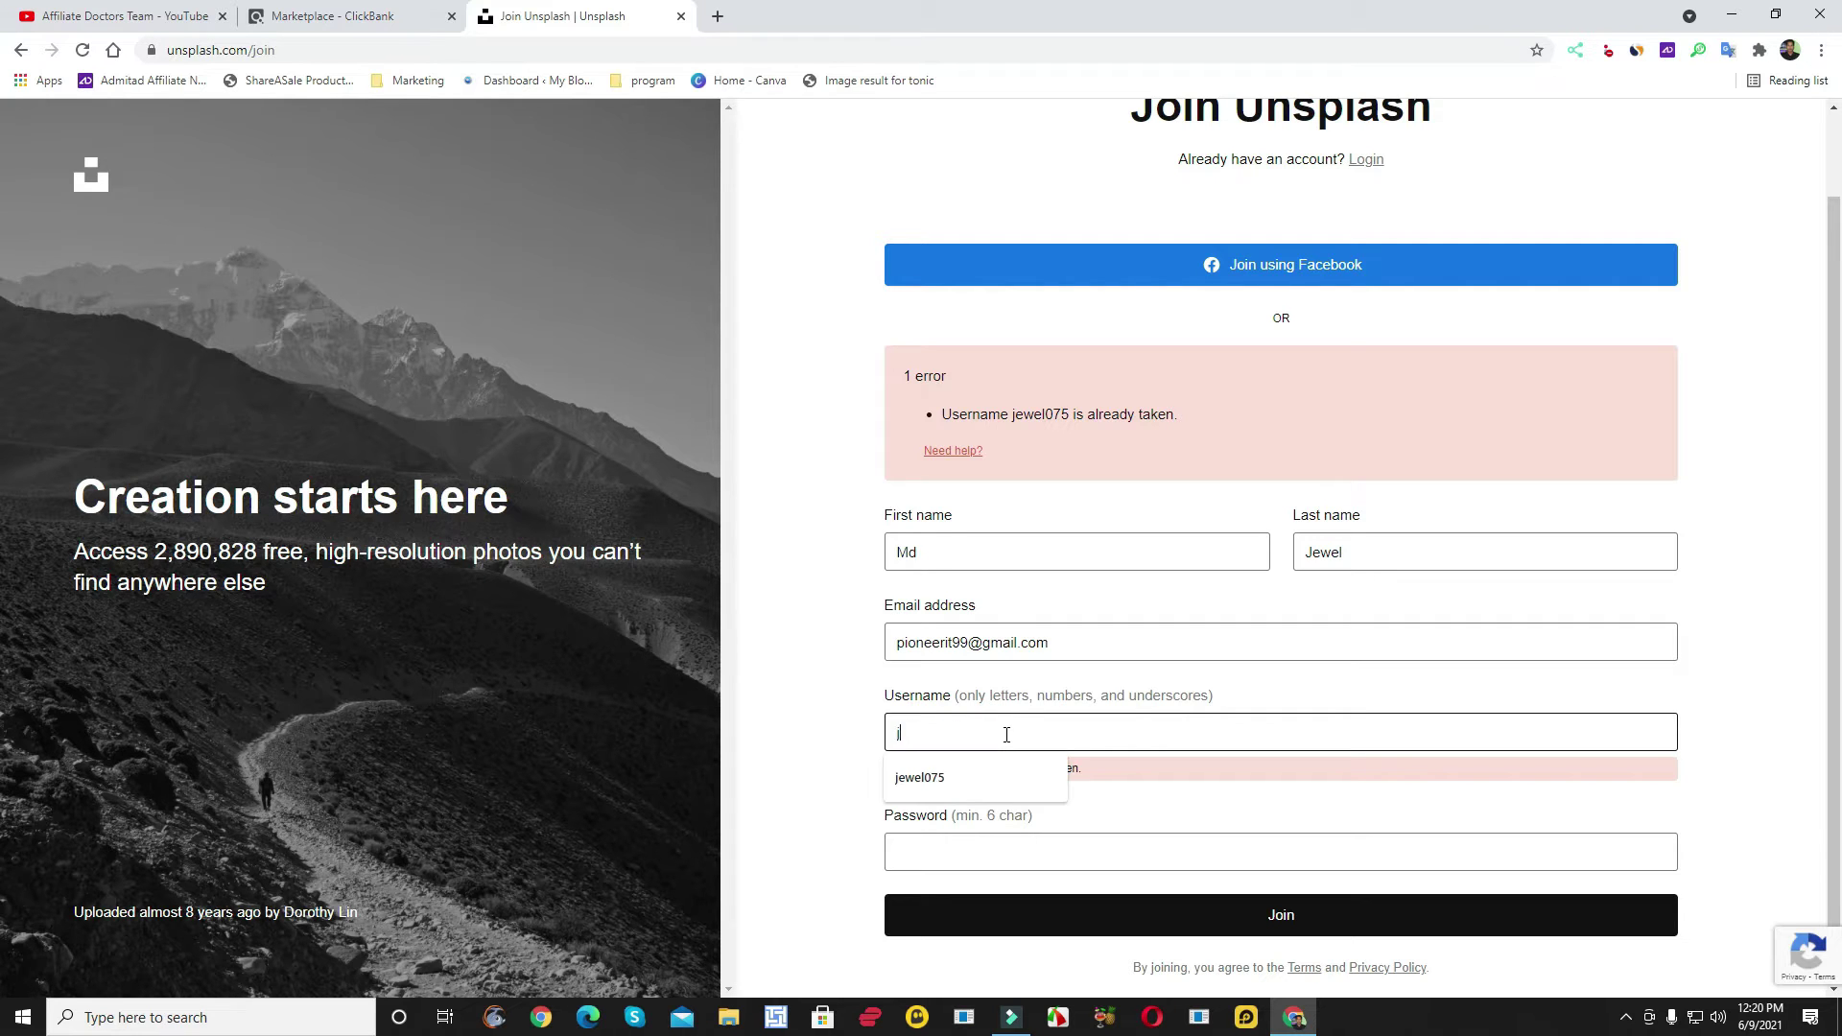
type("ewel75")
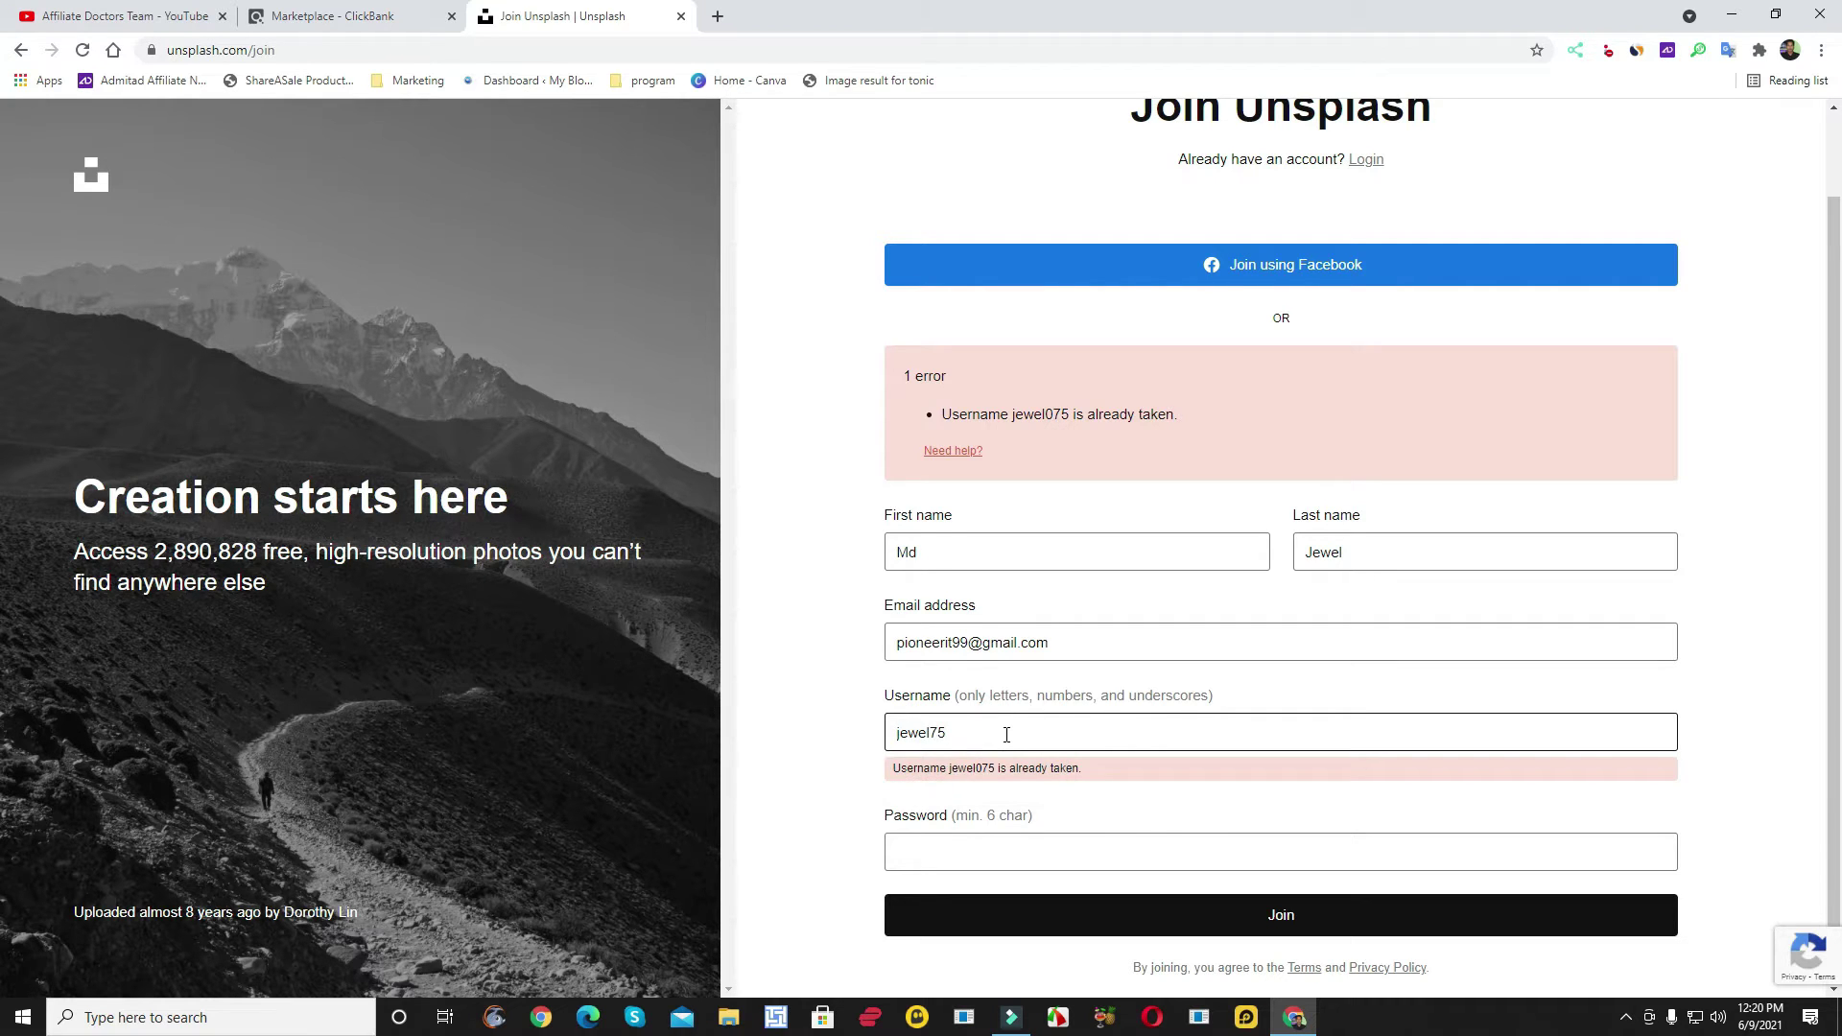
scroll(1006, 735, "down", 1)
left_click(994, 821)
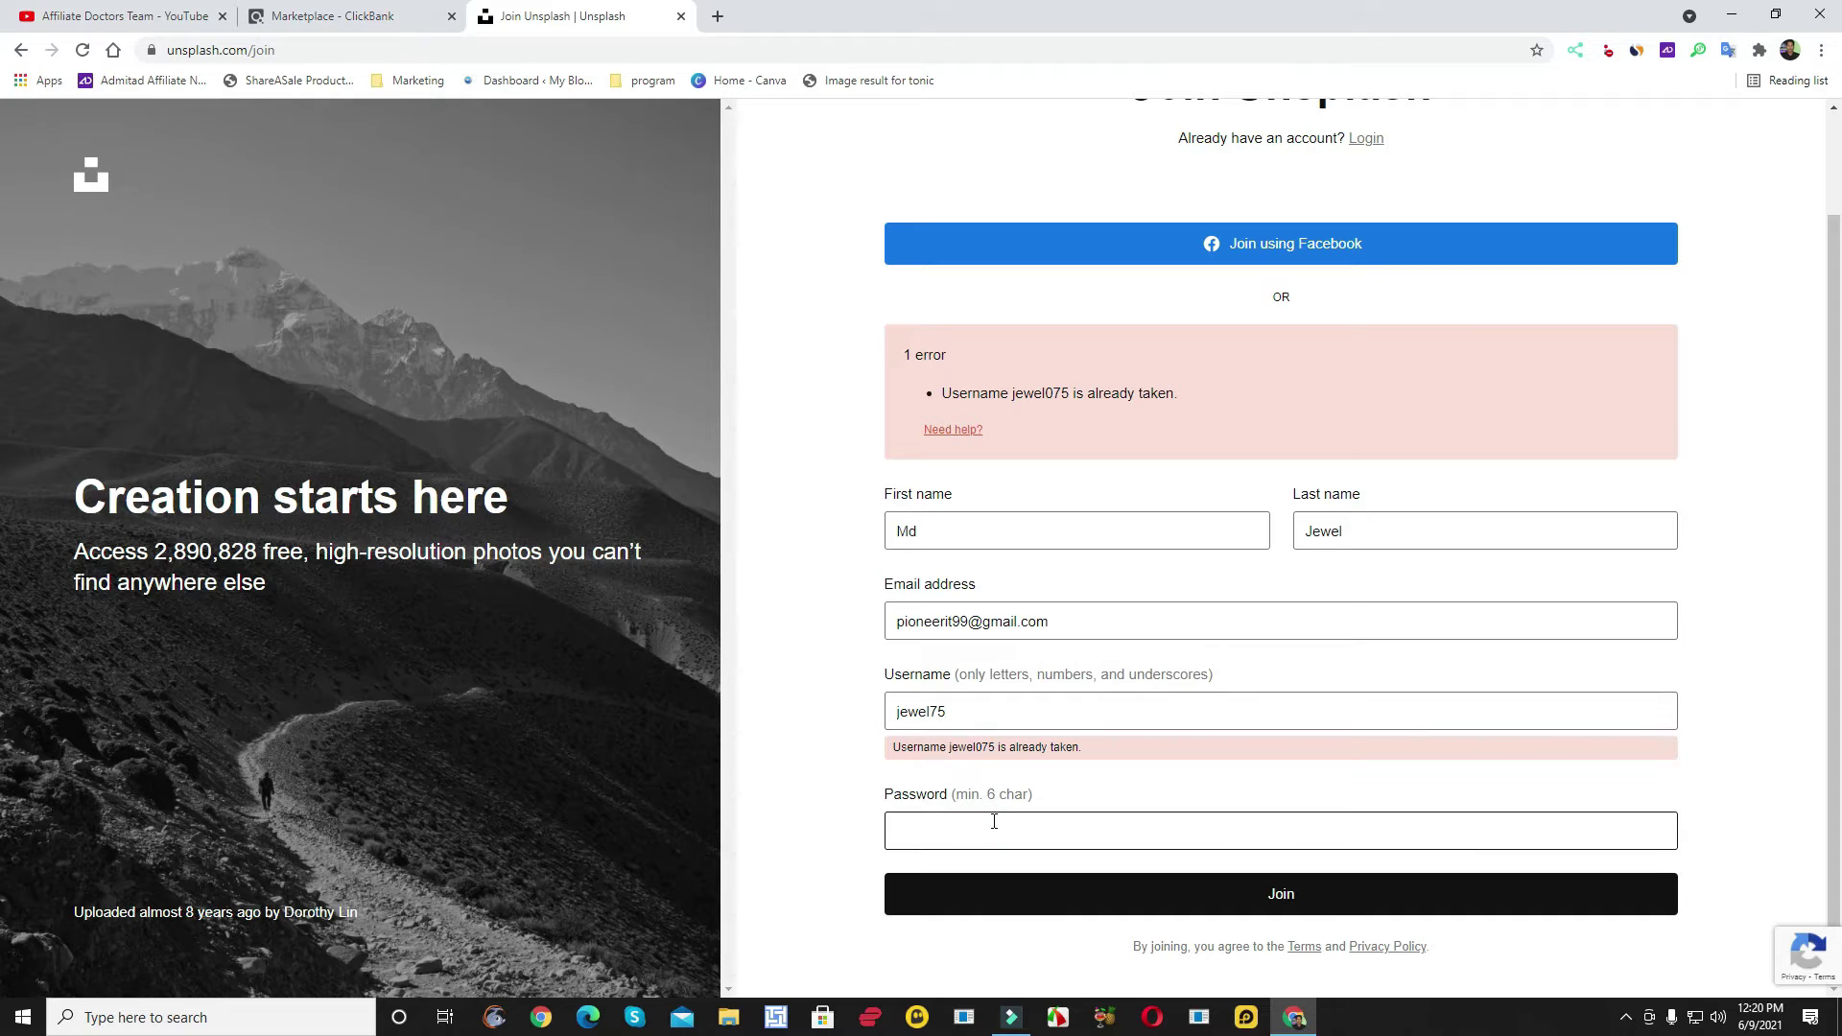
type("p")
left_click(1315, 896)
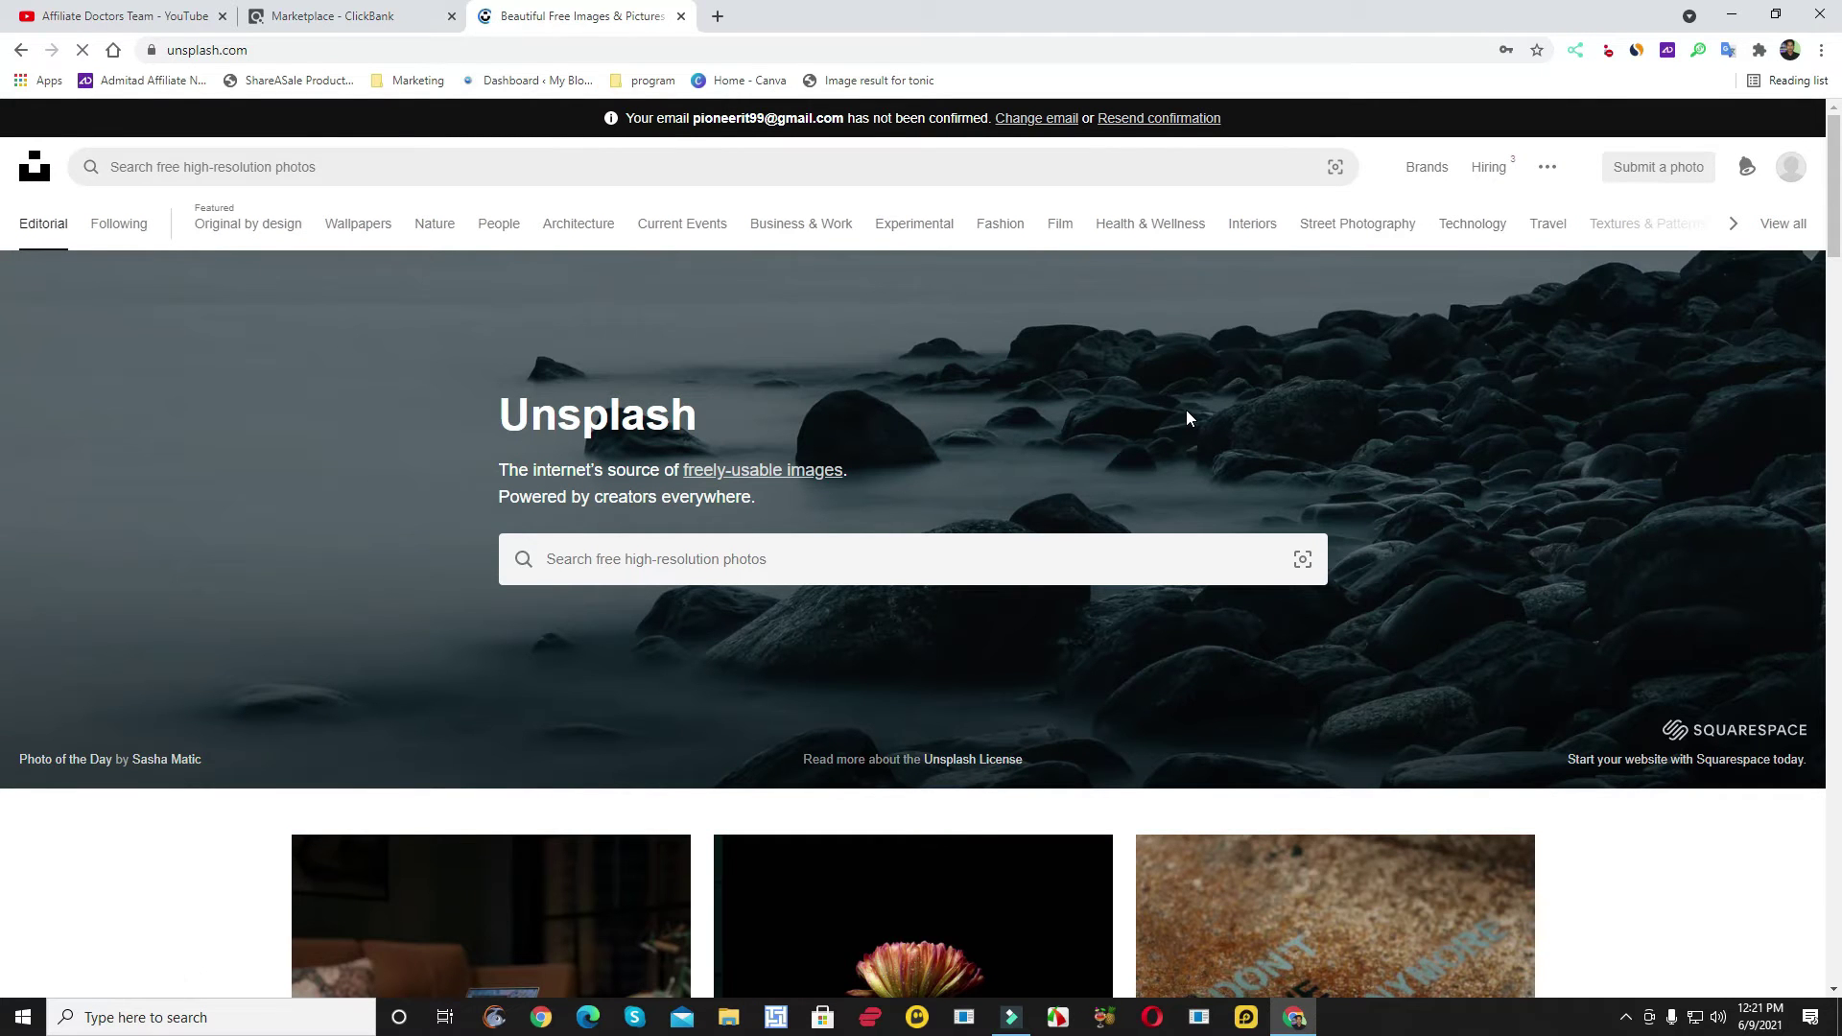
- In a new Gmail tab, follow the link in 'Confirm your Unsplash Account' to confirm
left_click(717, 16)
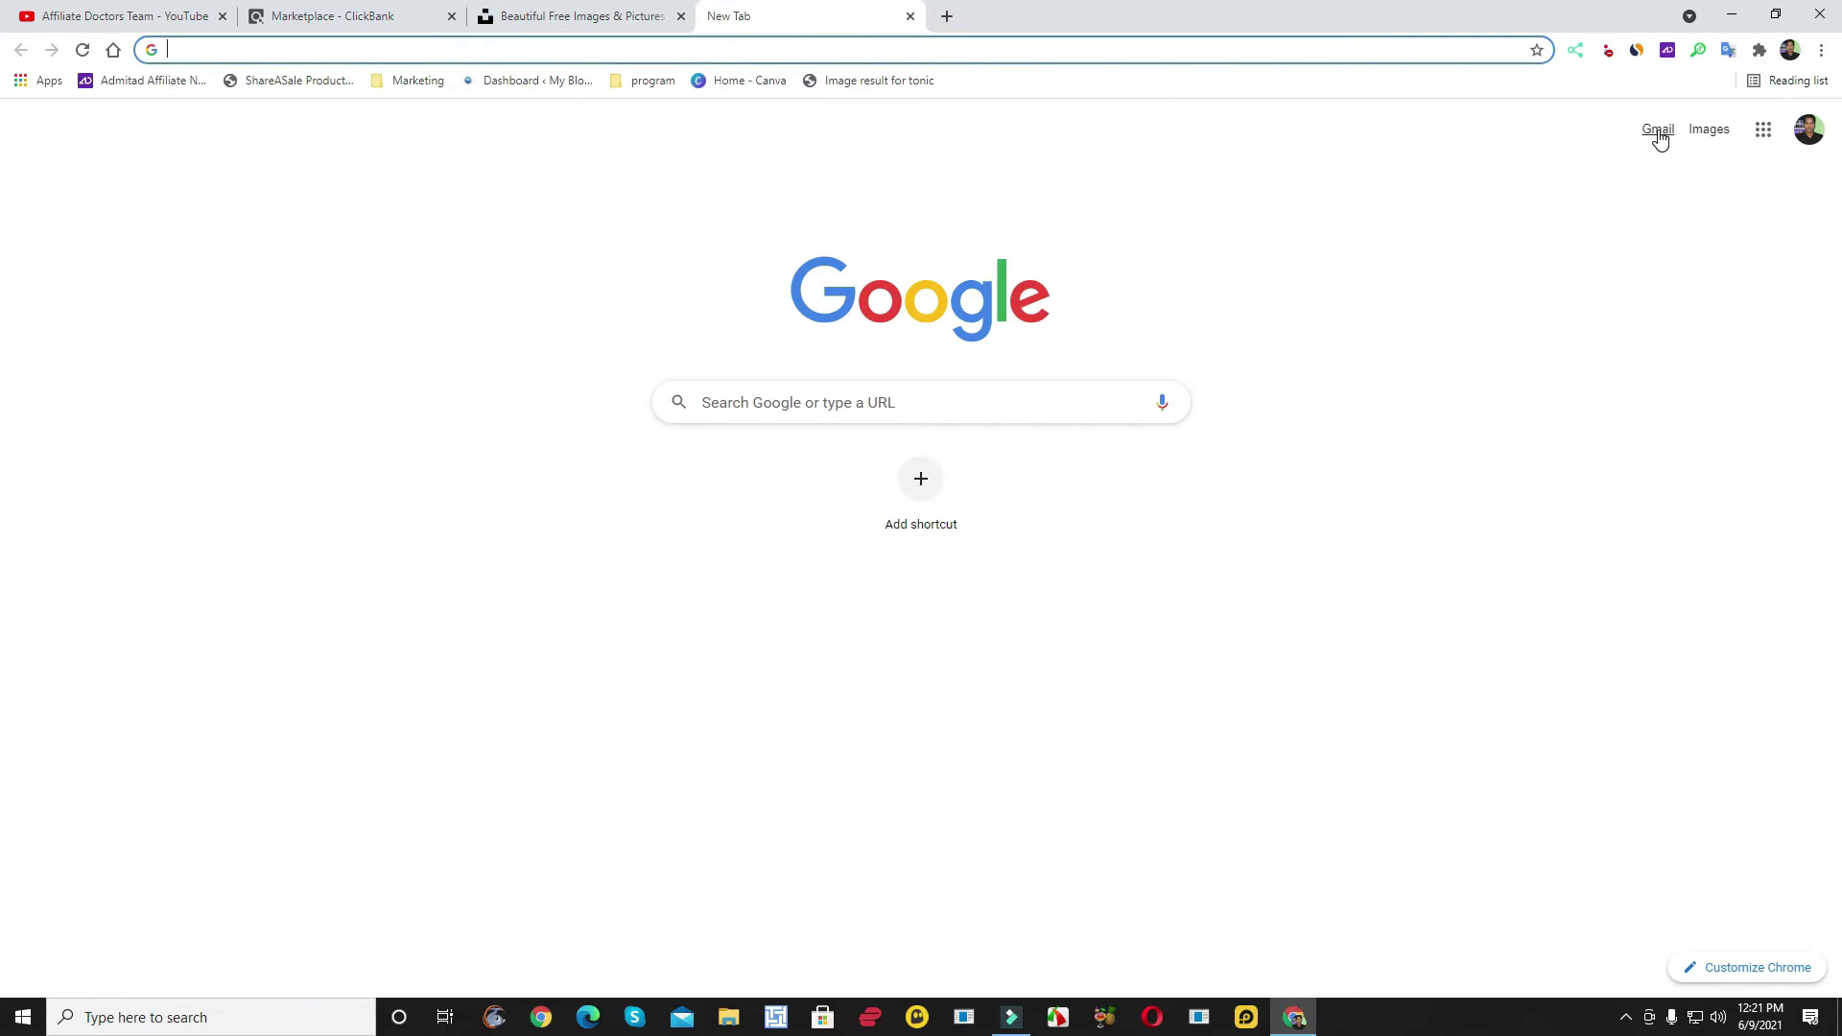
left_click(1658, 132)
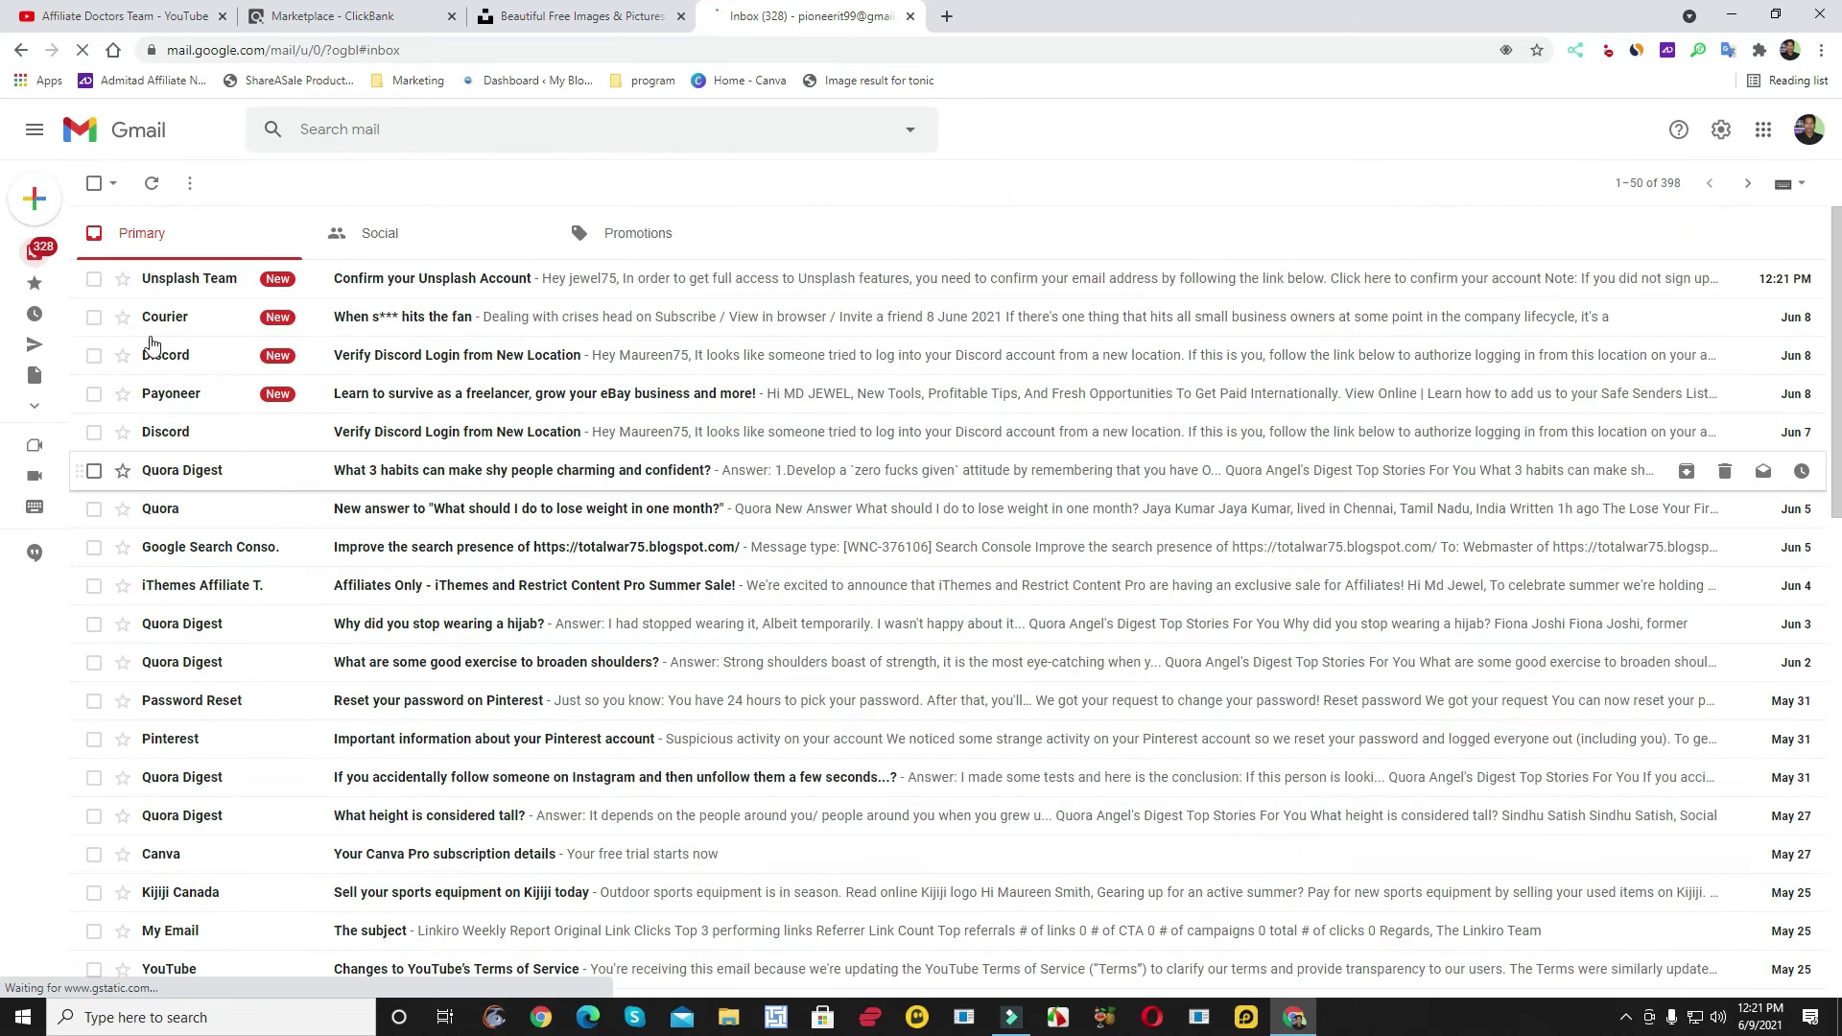
left_click(332, 280)
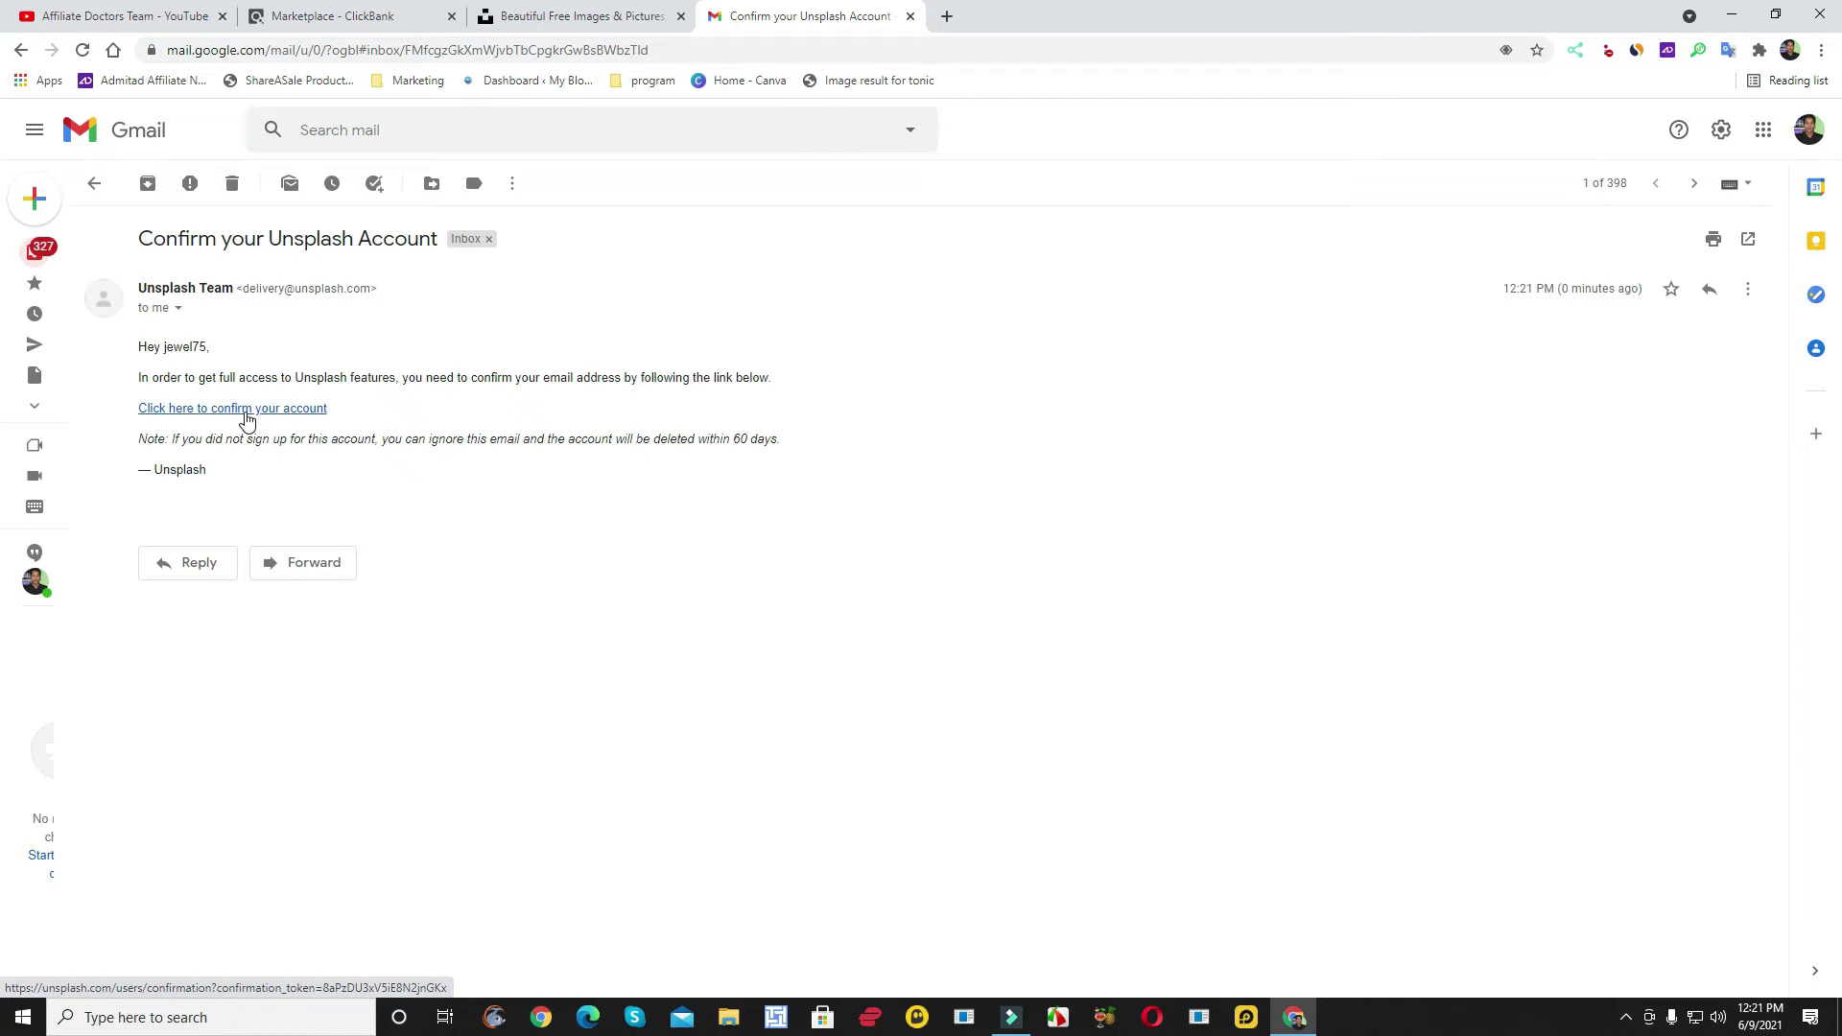
left_click(247, 414)
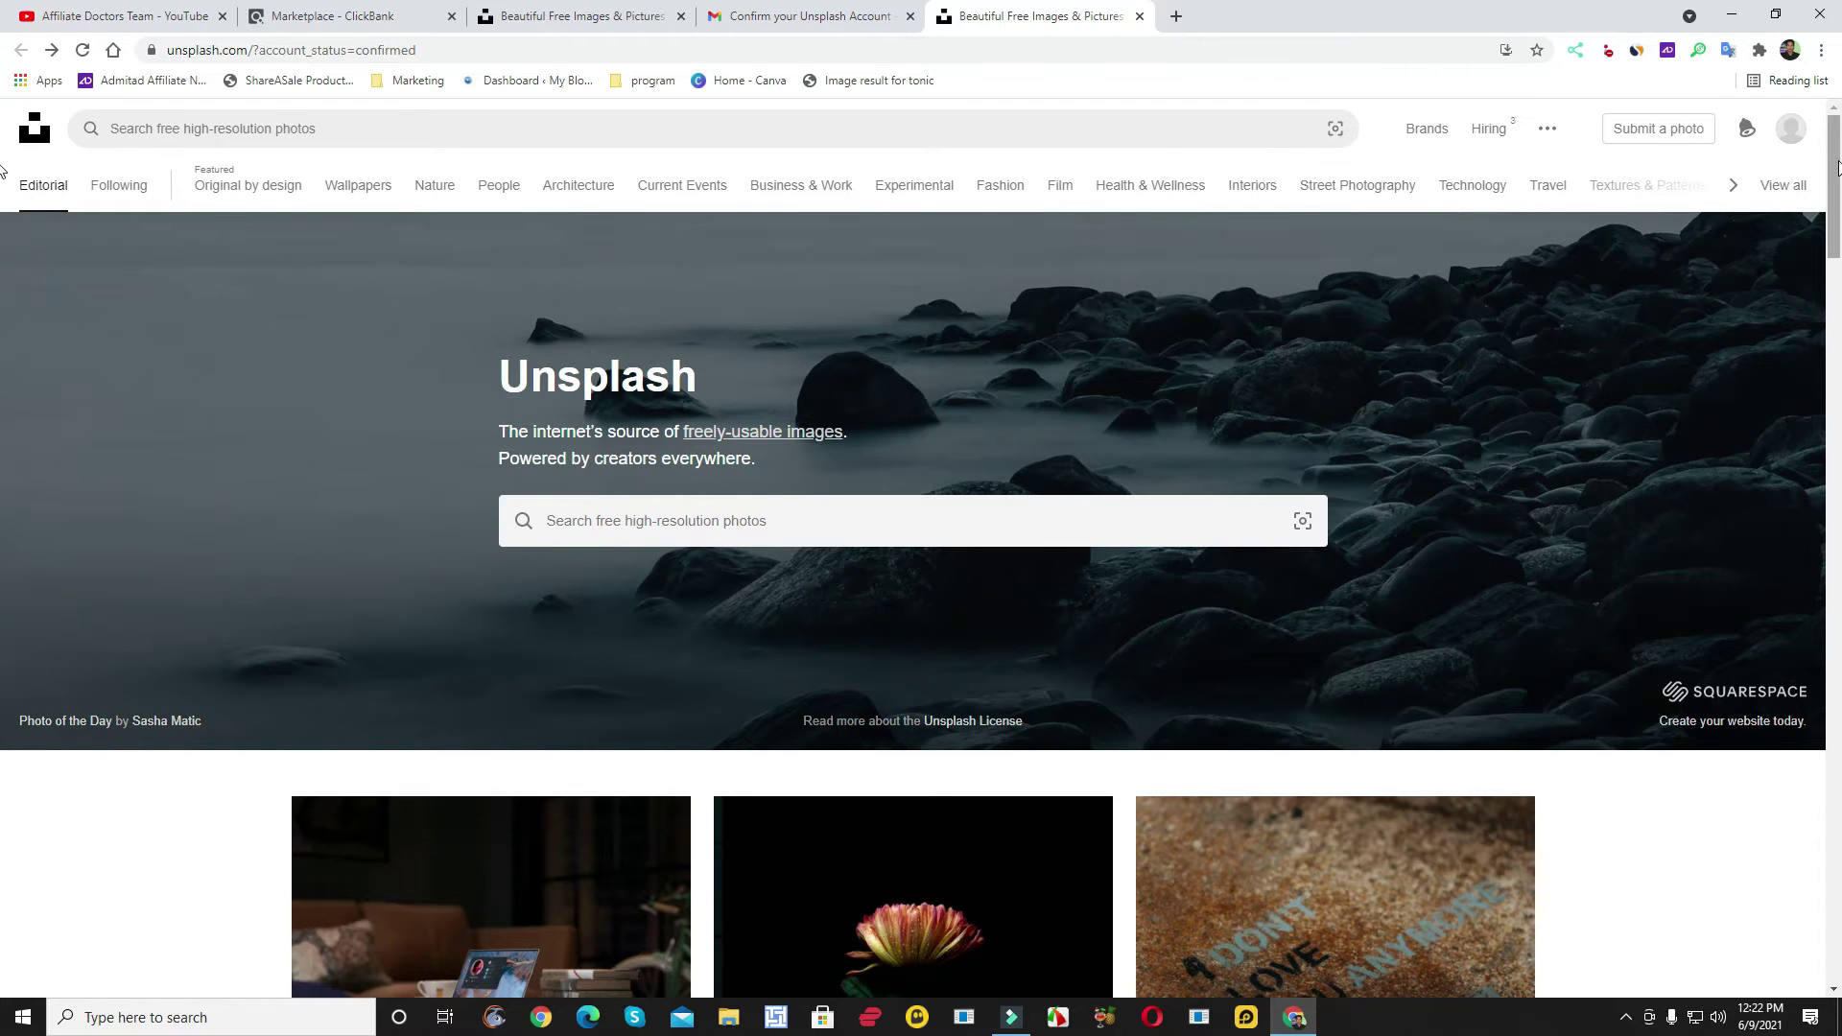
- Go from the avatar menu's View profile page to the Edit profile settings
left_click(1792, 130)
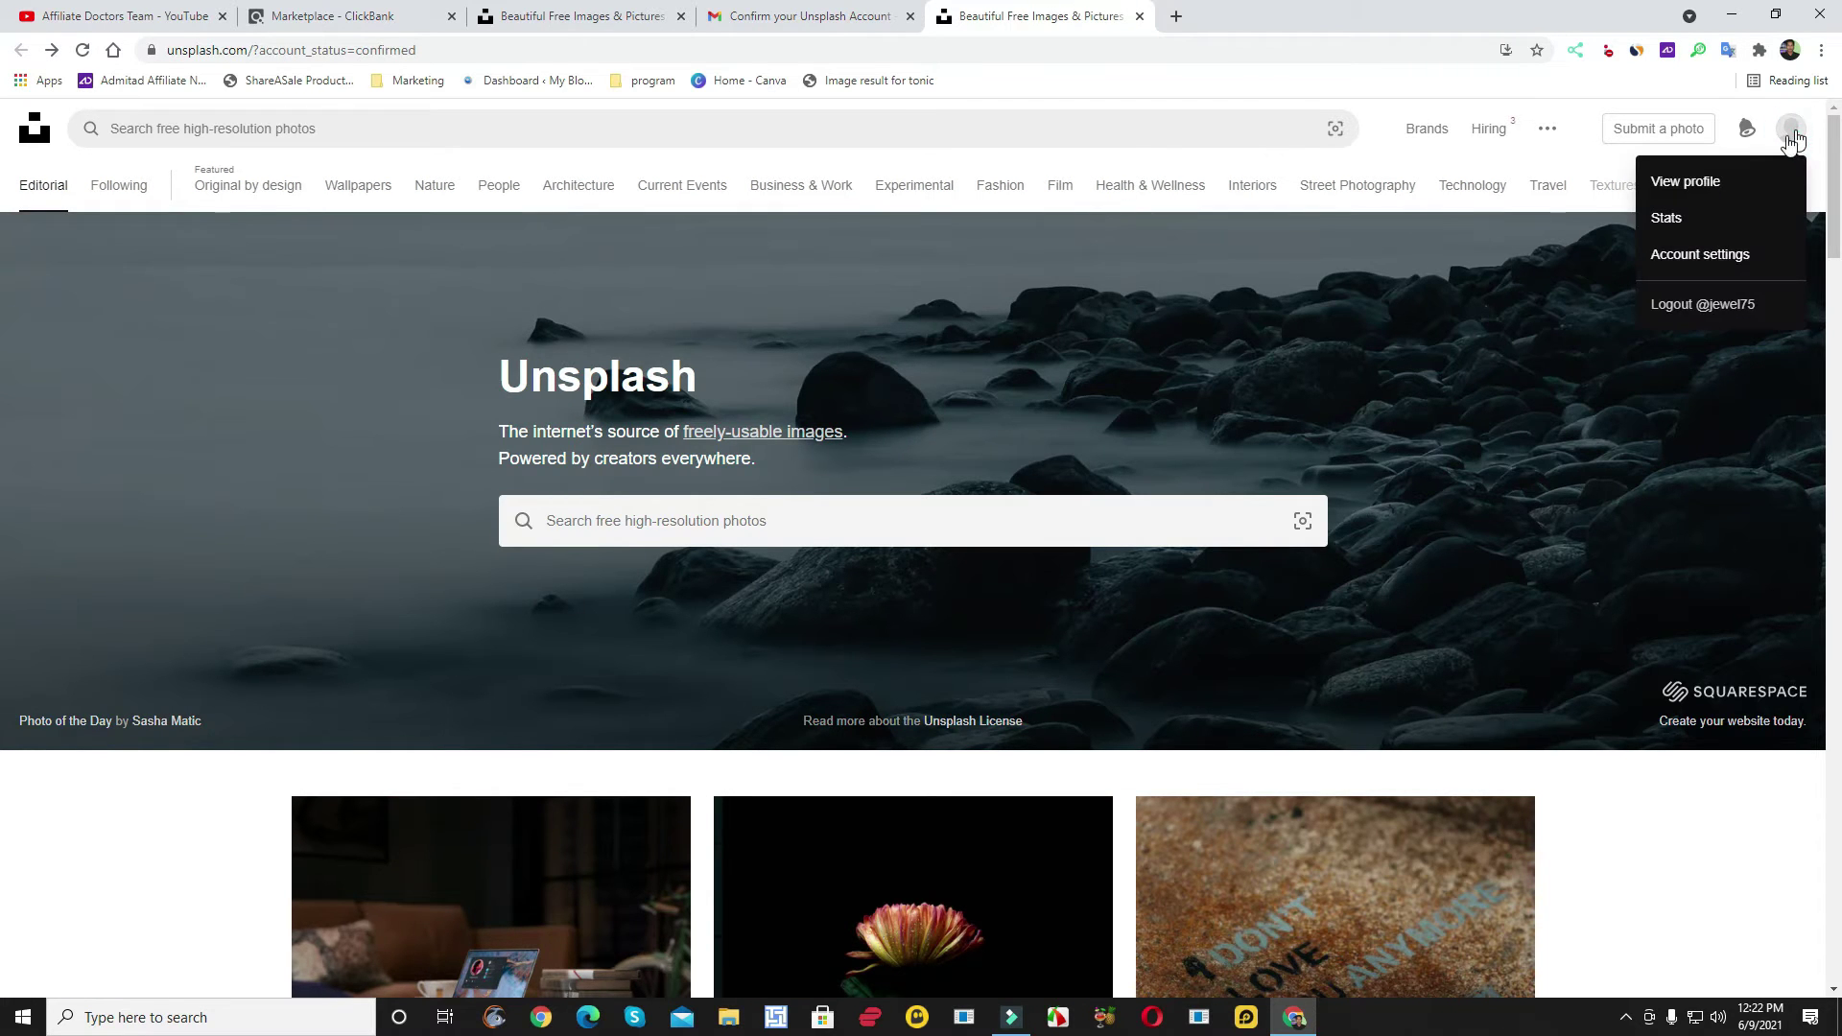
left_click(1690, 181)
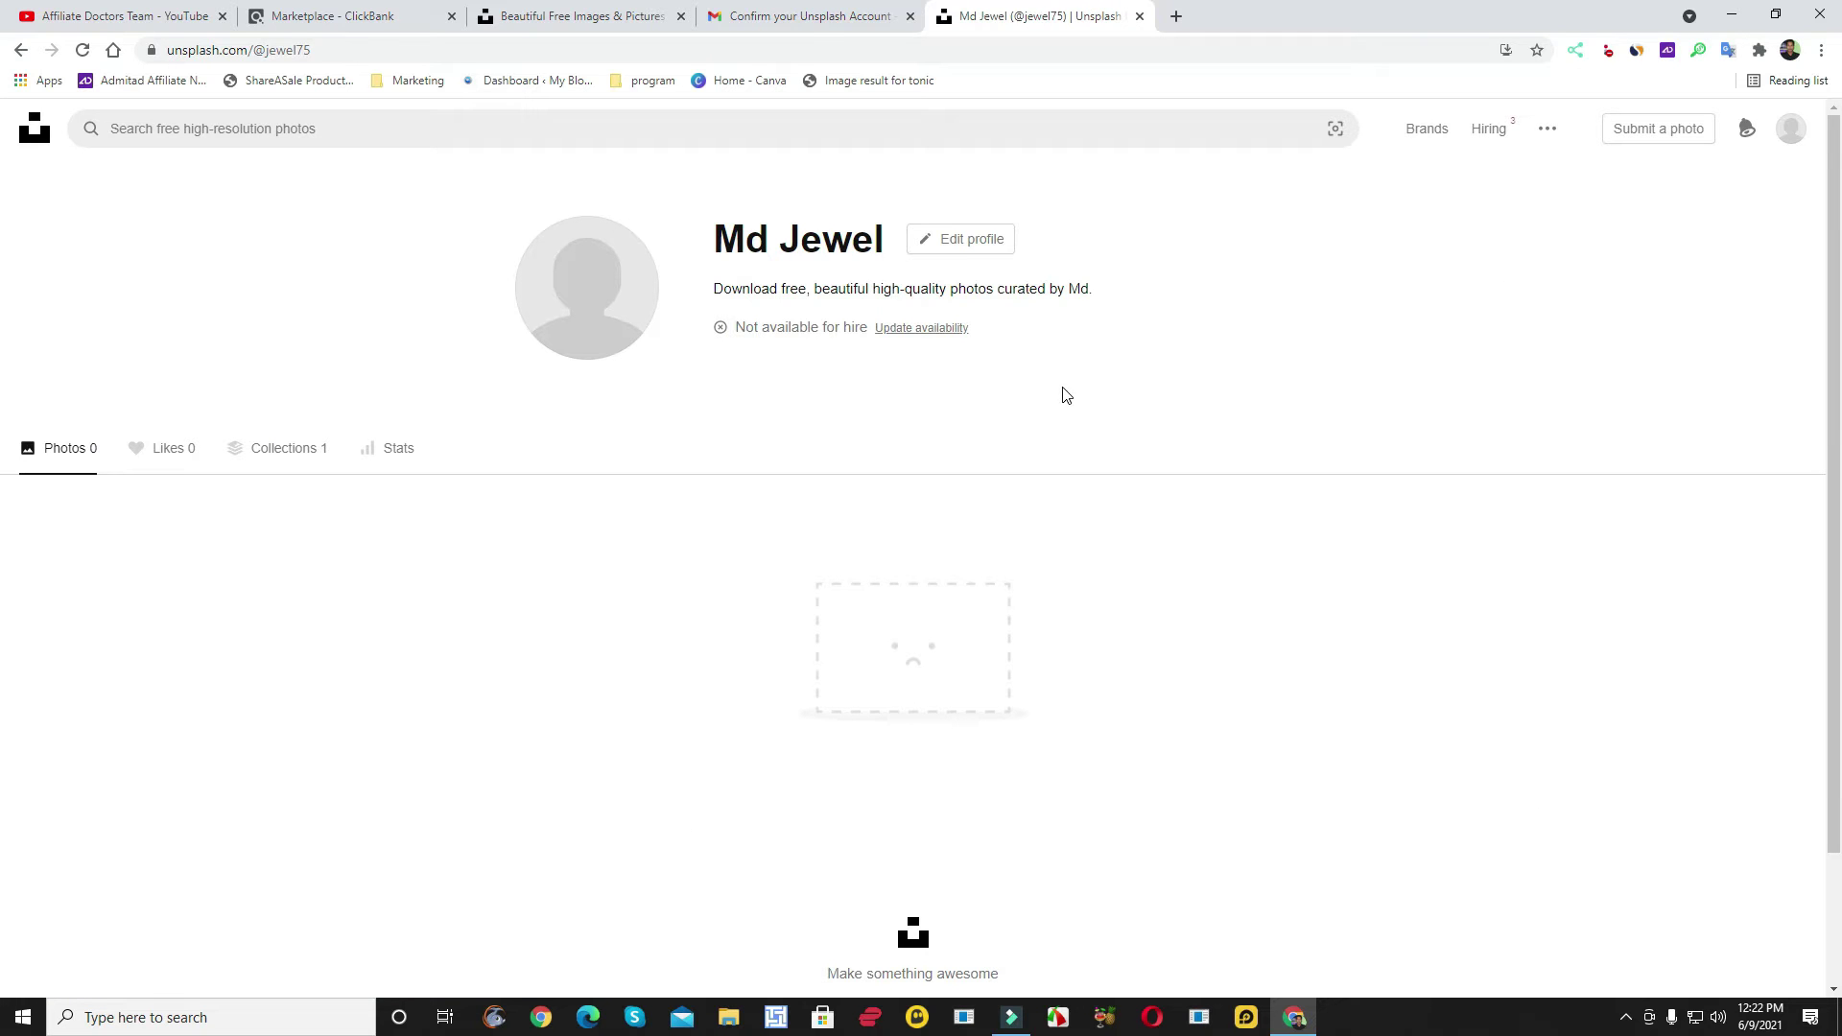
scroll(1033, 423, "down", 2)
scroll(1032, 416, "up", 2)
left_click(974, 241)
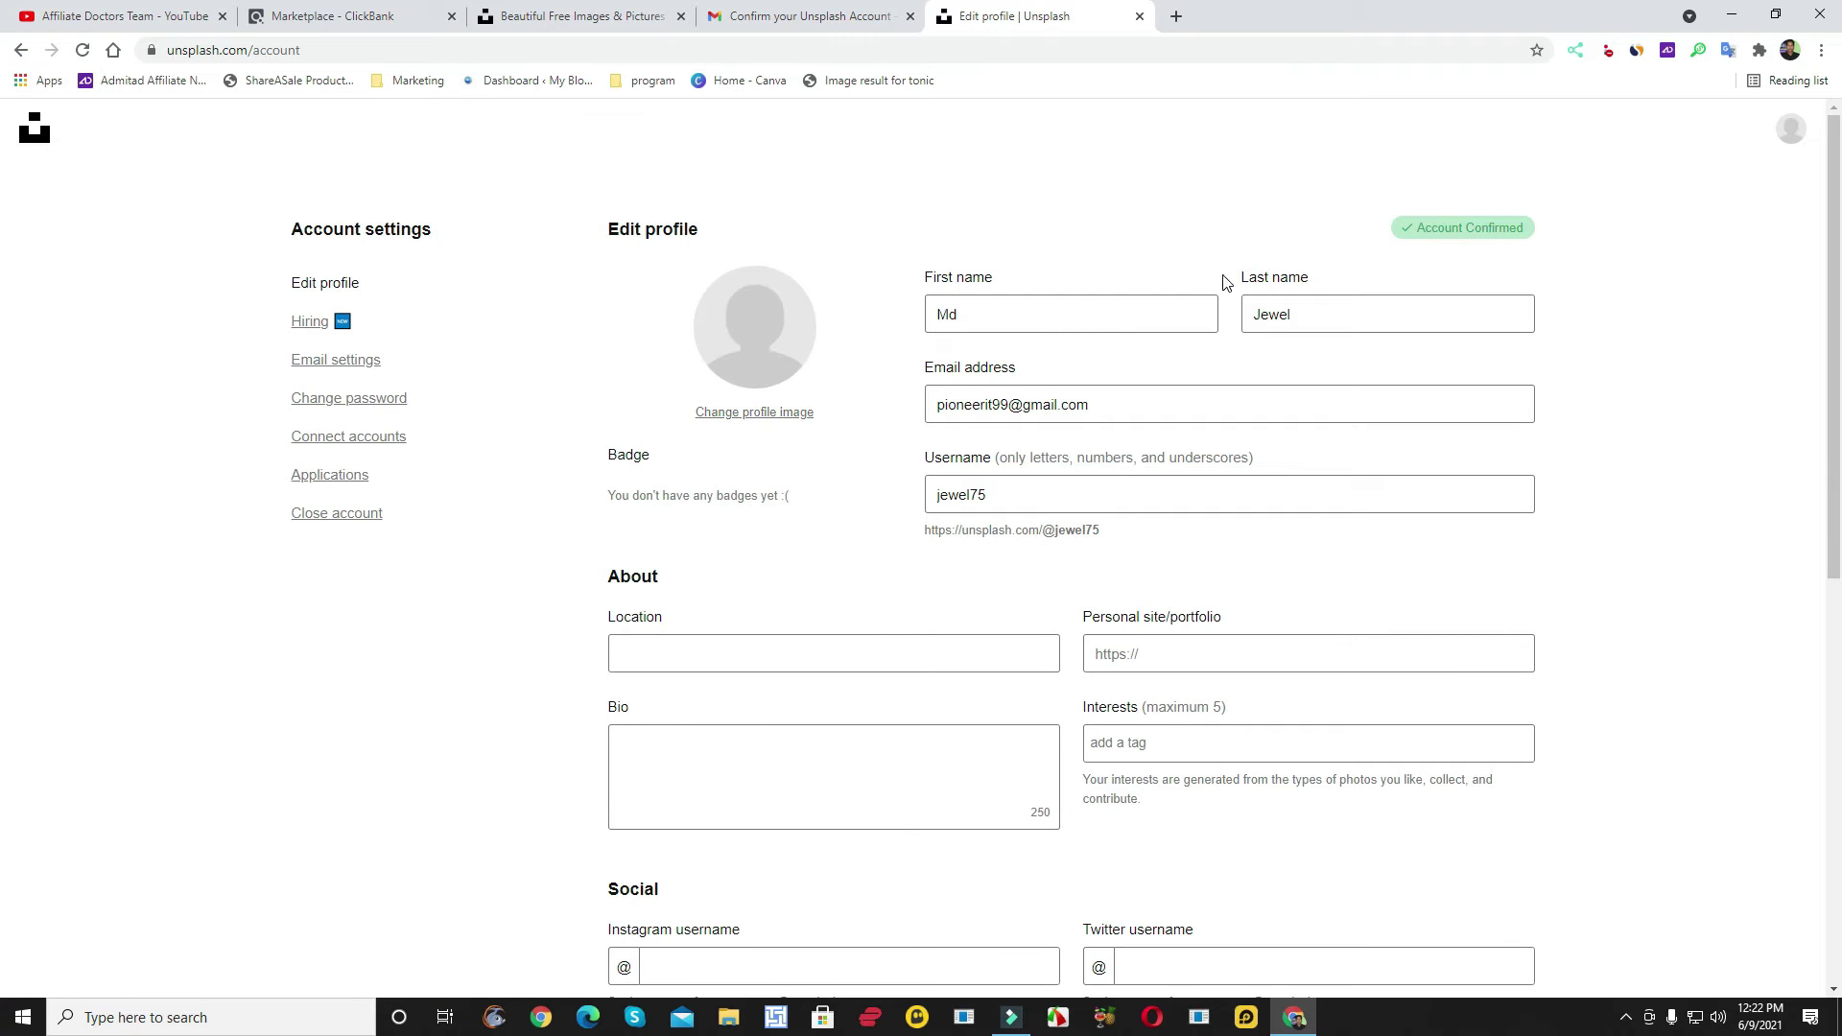
scroll(777, 744, "down", 4)
scroll(940, 605, "up", 4)
scroll(698, 597, "down", 2)
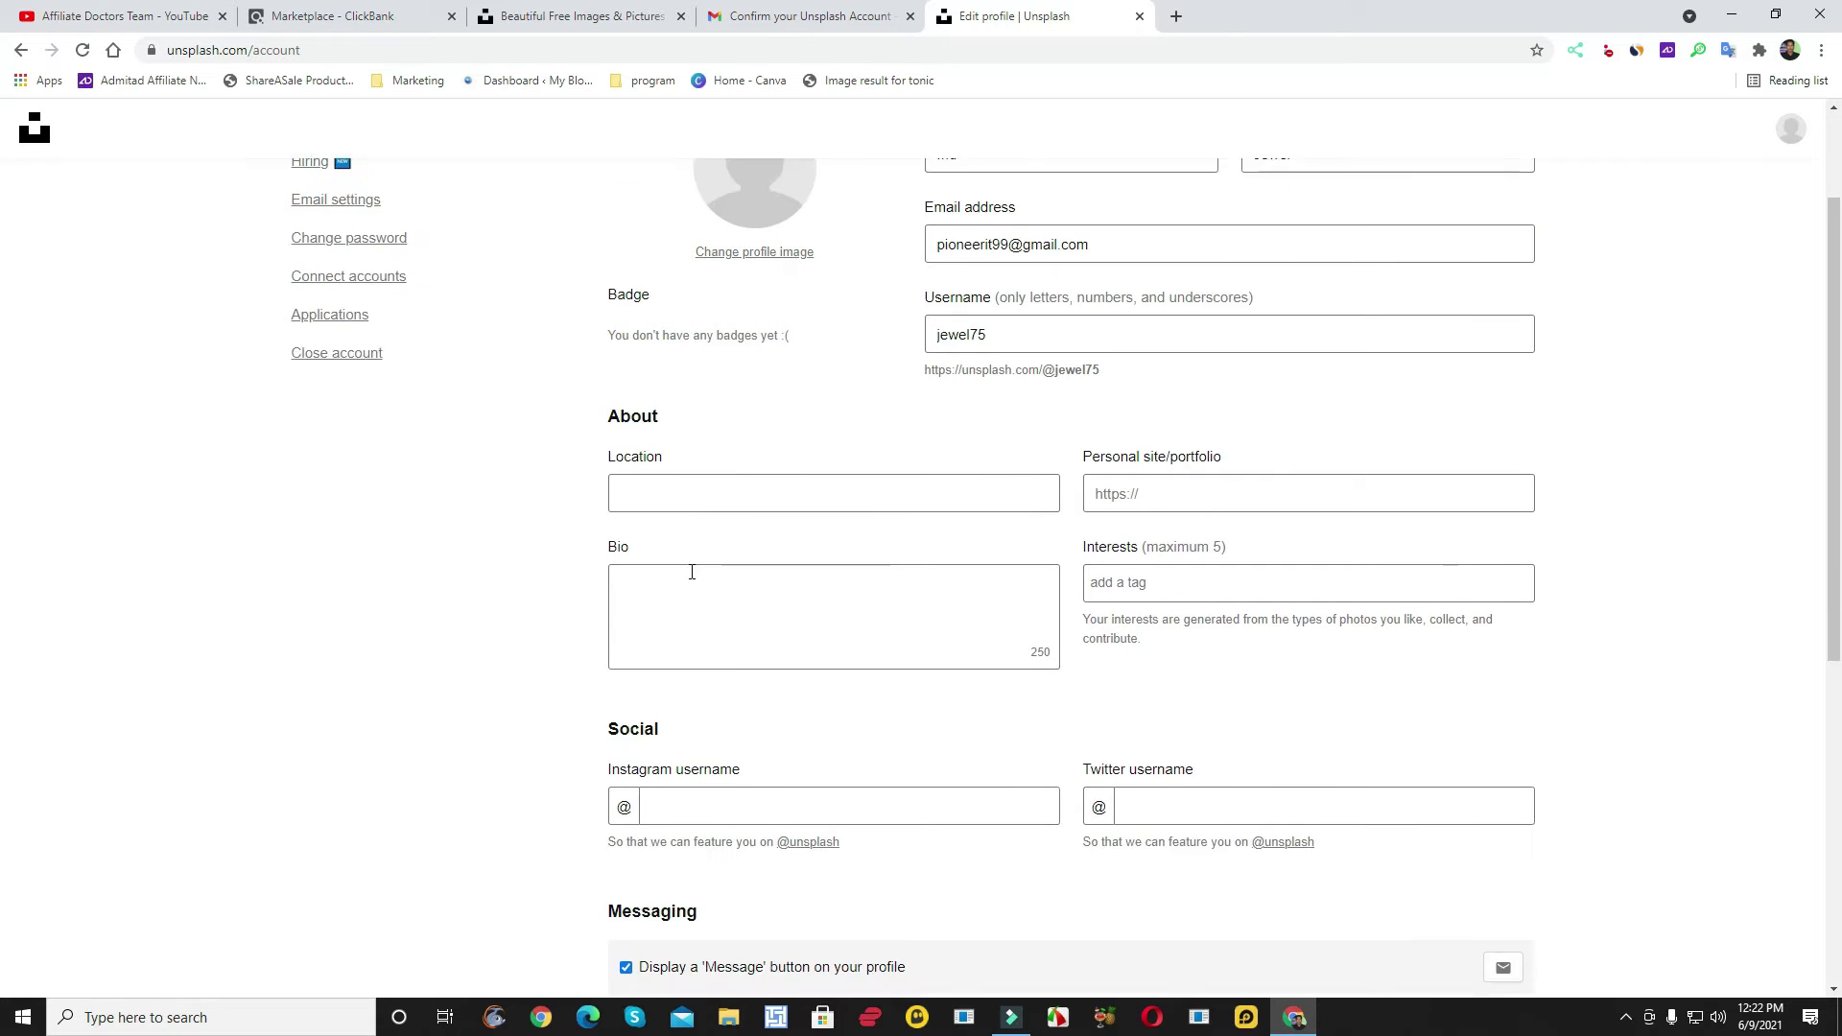
scroll(809, 401, "up", 2)
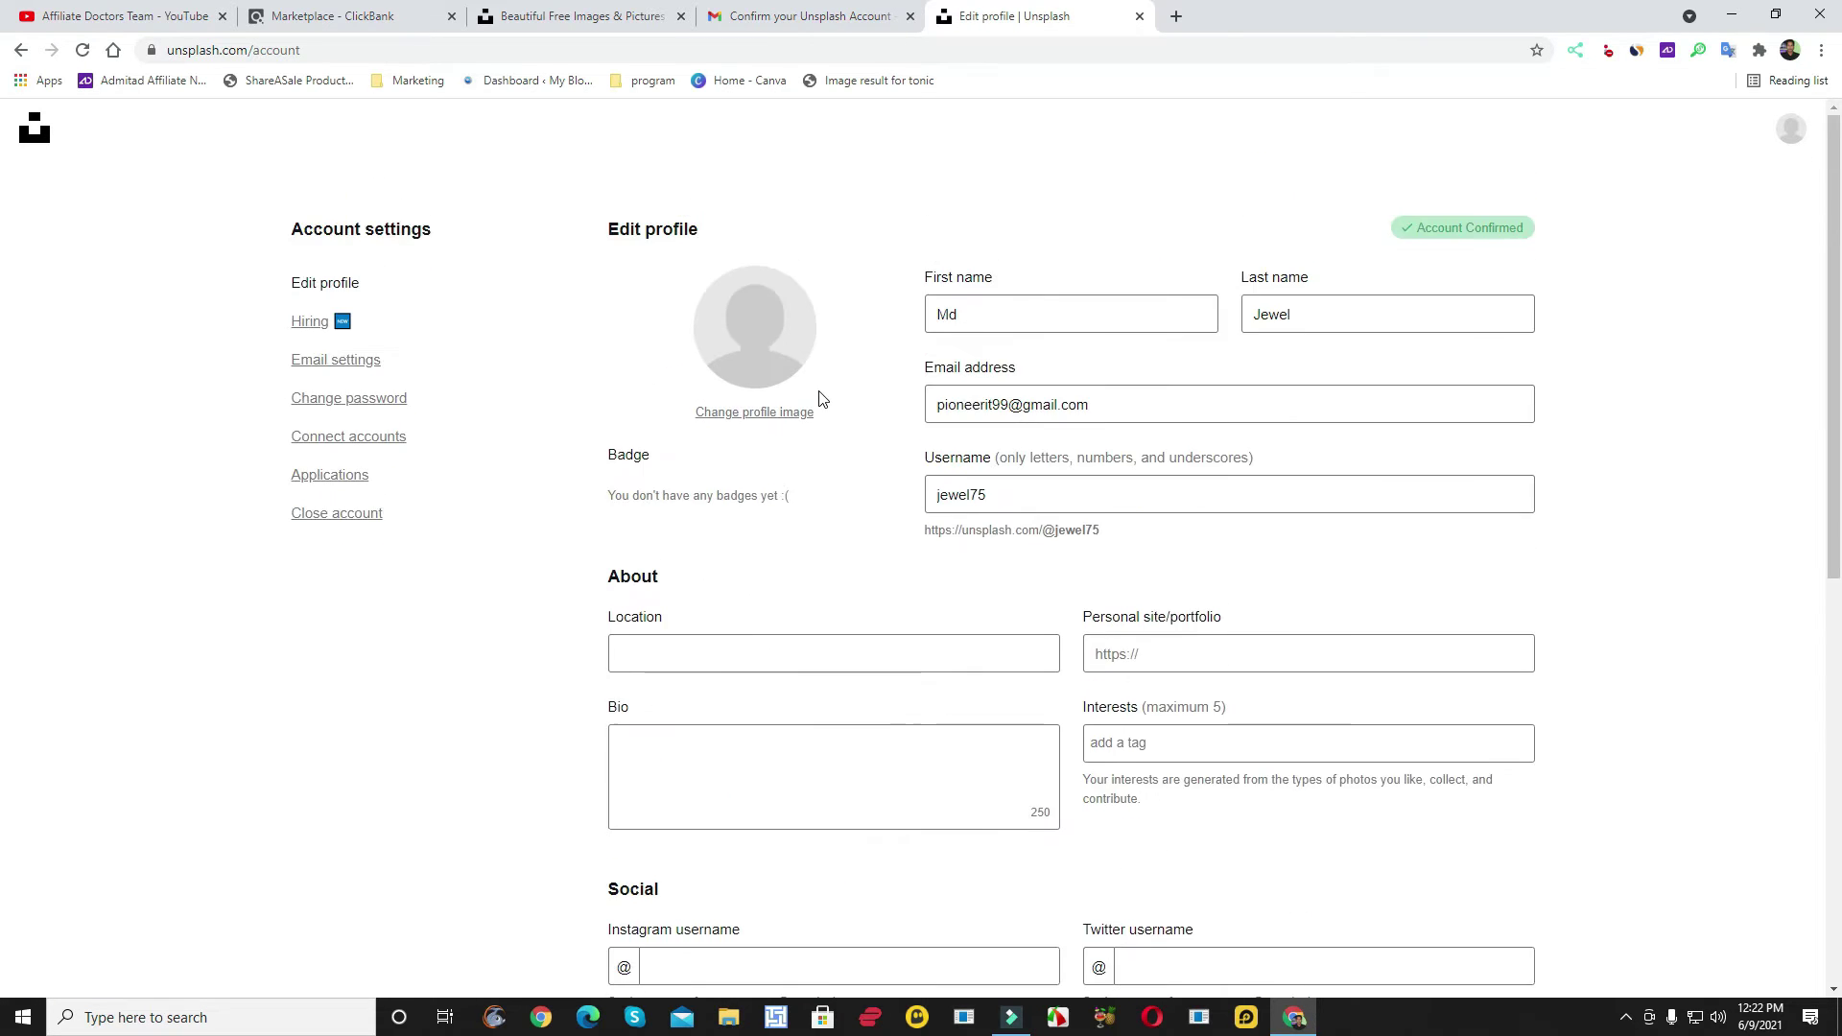
- Upload 'Untitled design (30)' from Downloads as the new profile image
left_click(774, 460)
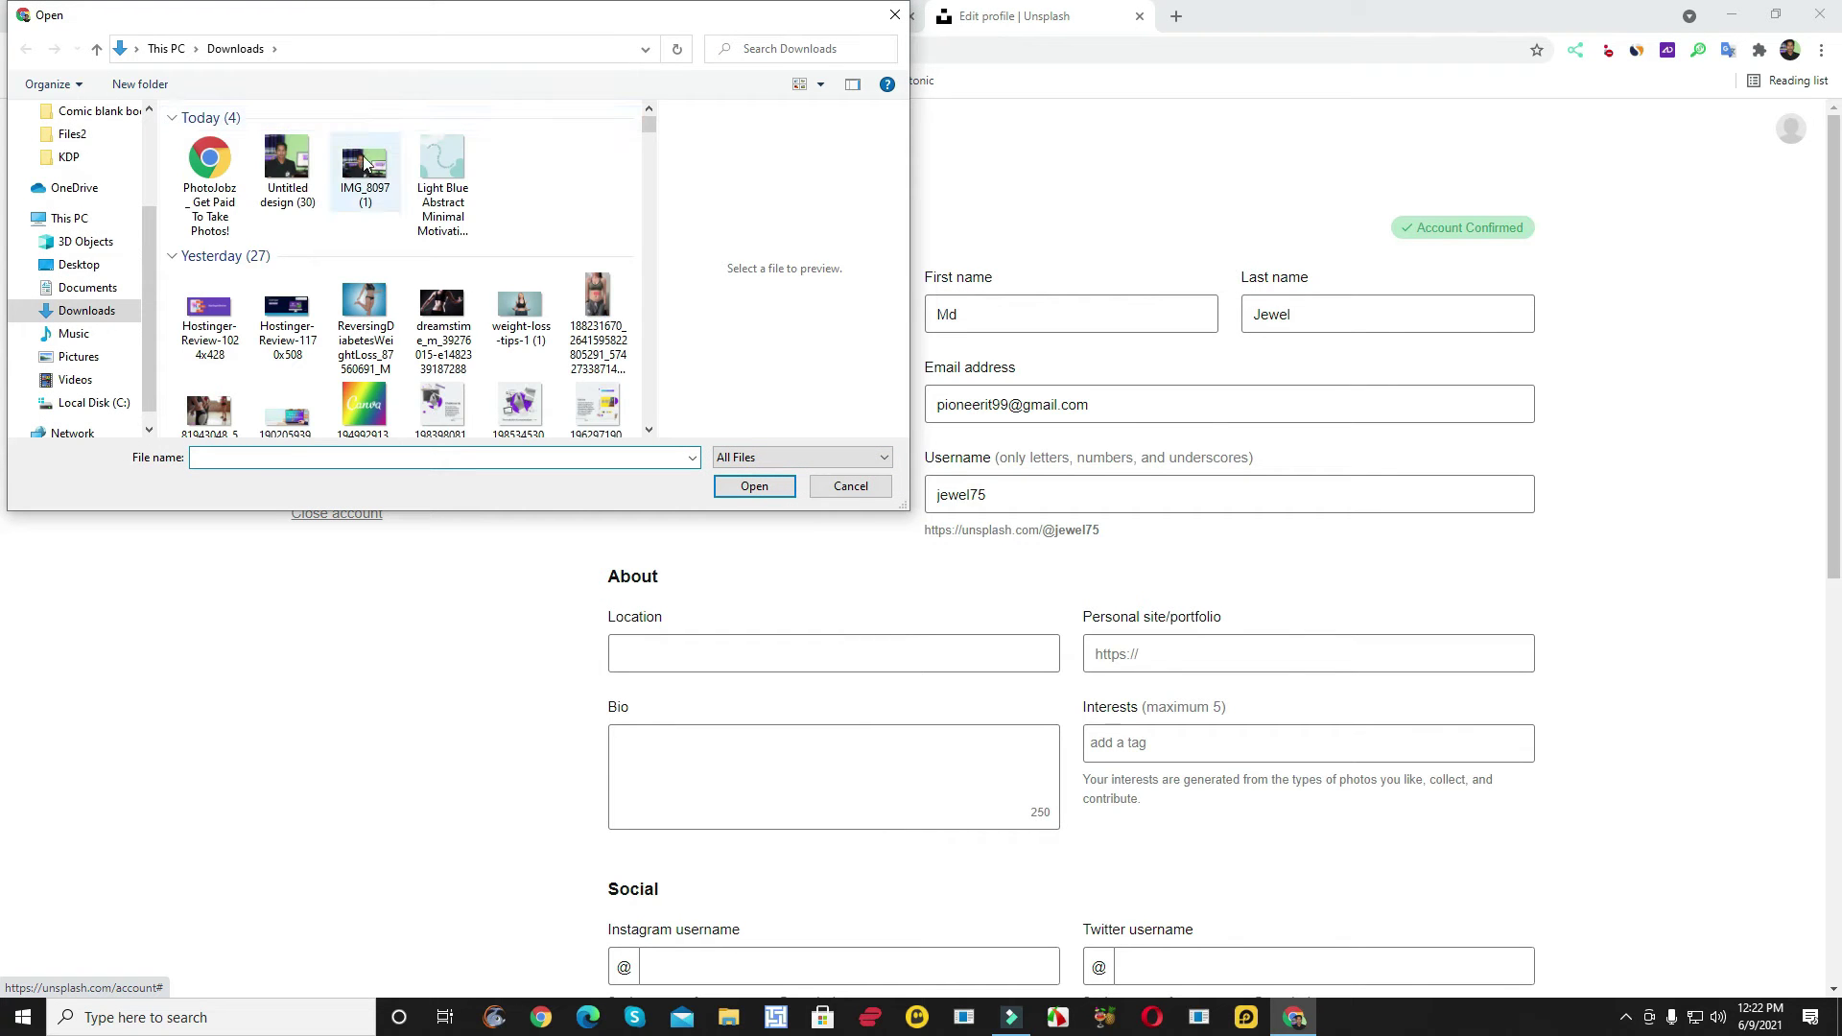
left_click(288, 171)
left_click(752, 487)
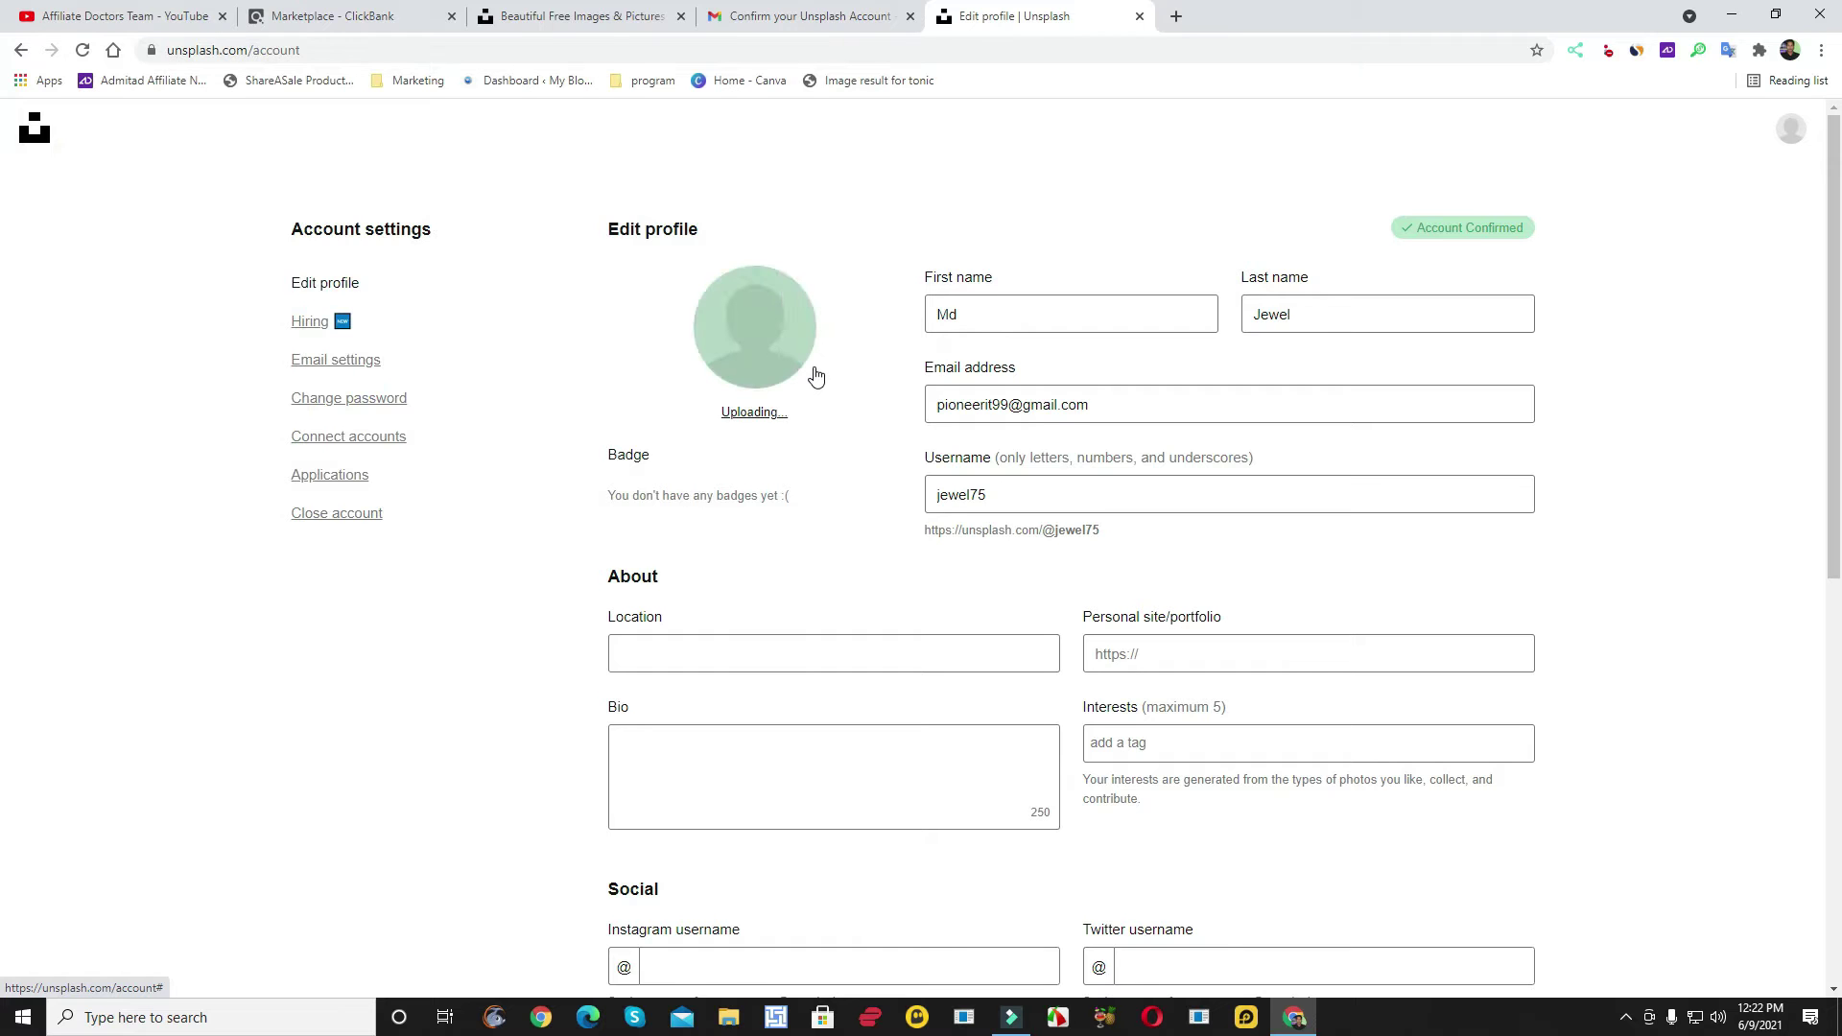
scroll(820, 499, "down", 1)
left_click(758, 554)
left_click(692, 647)
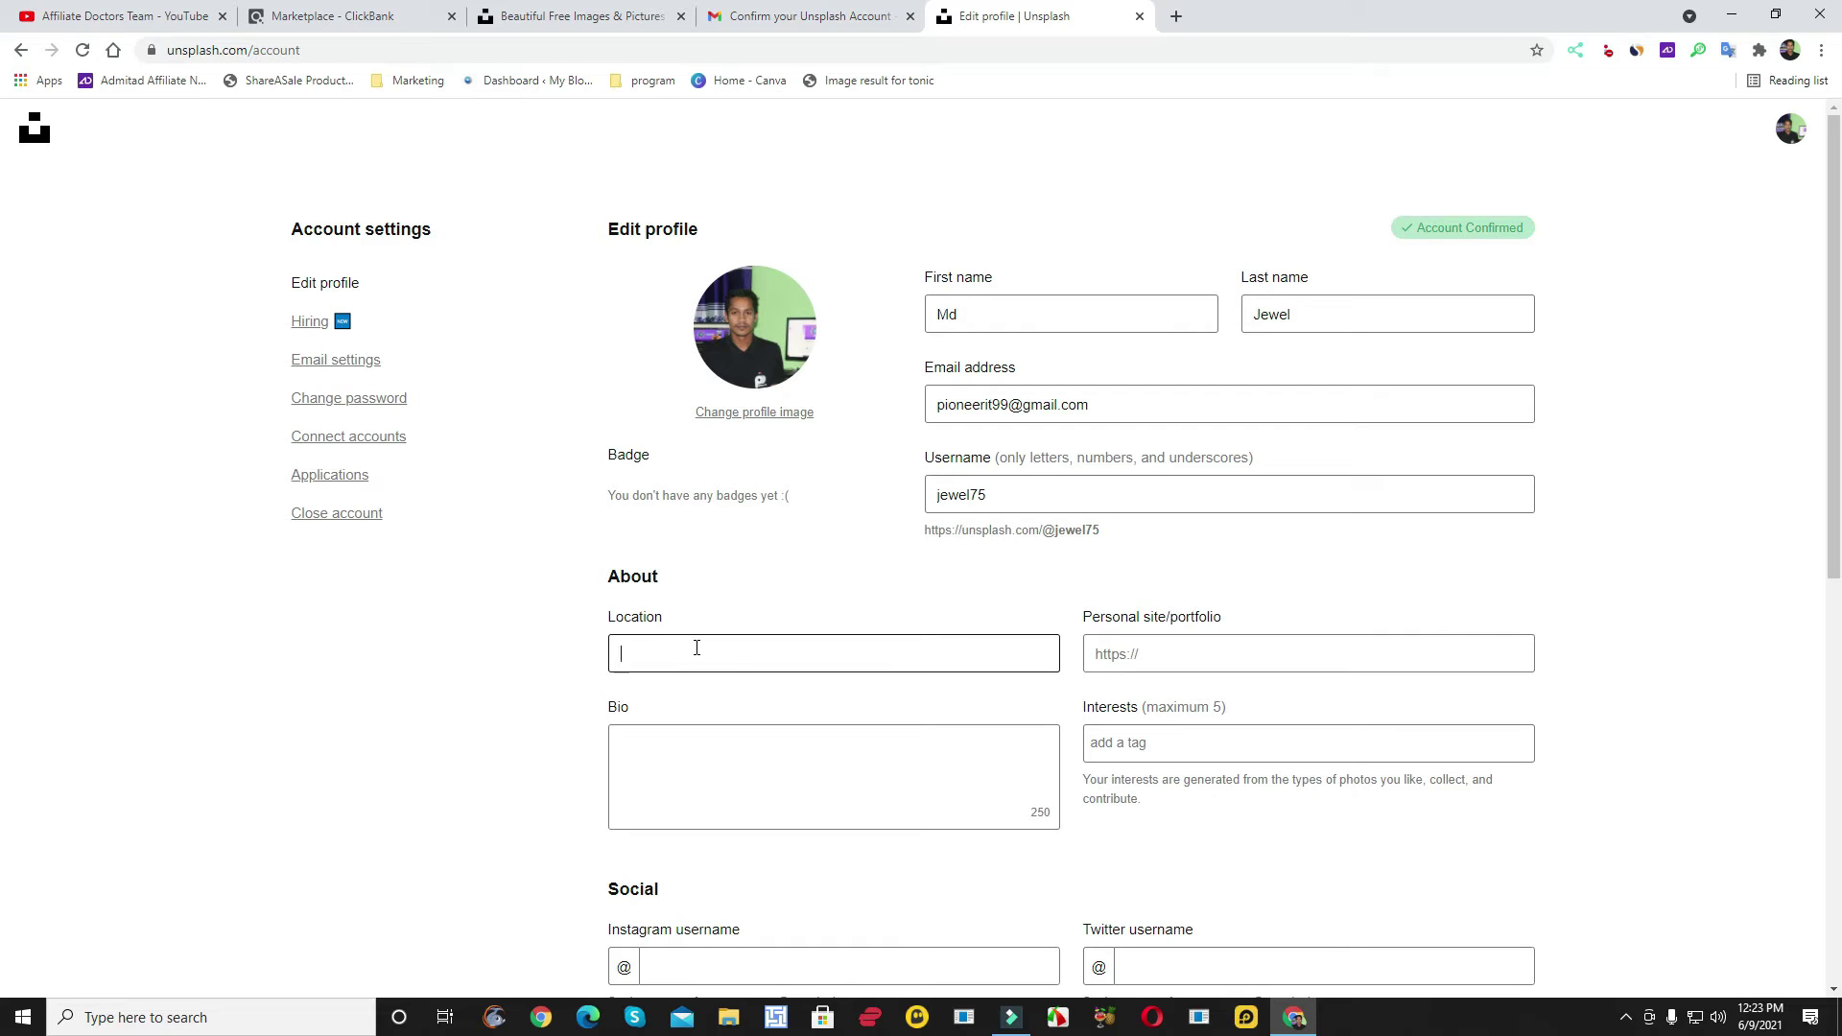
- Set Location to Bangladesh and the bio to 'I am an affiliates marketer.'
type("Bangladesh")
scroll(740, 668, "down", 1)
left_click(740, 674)
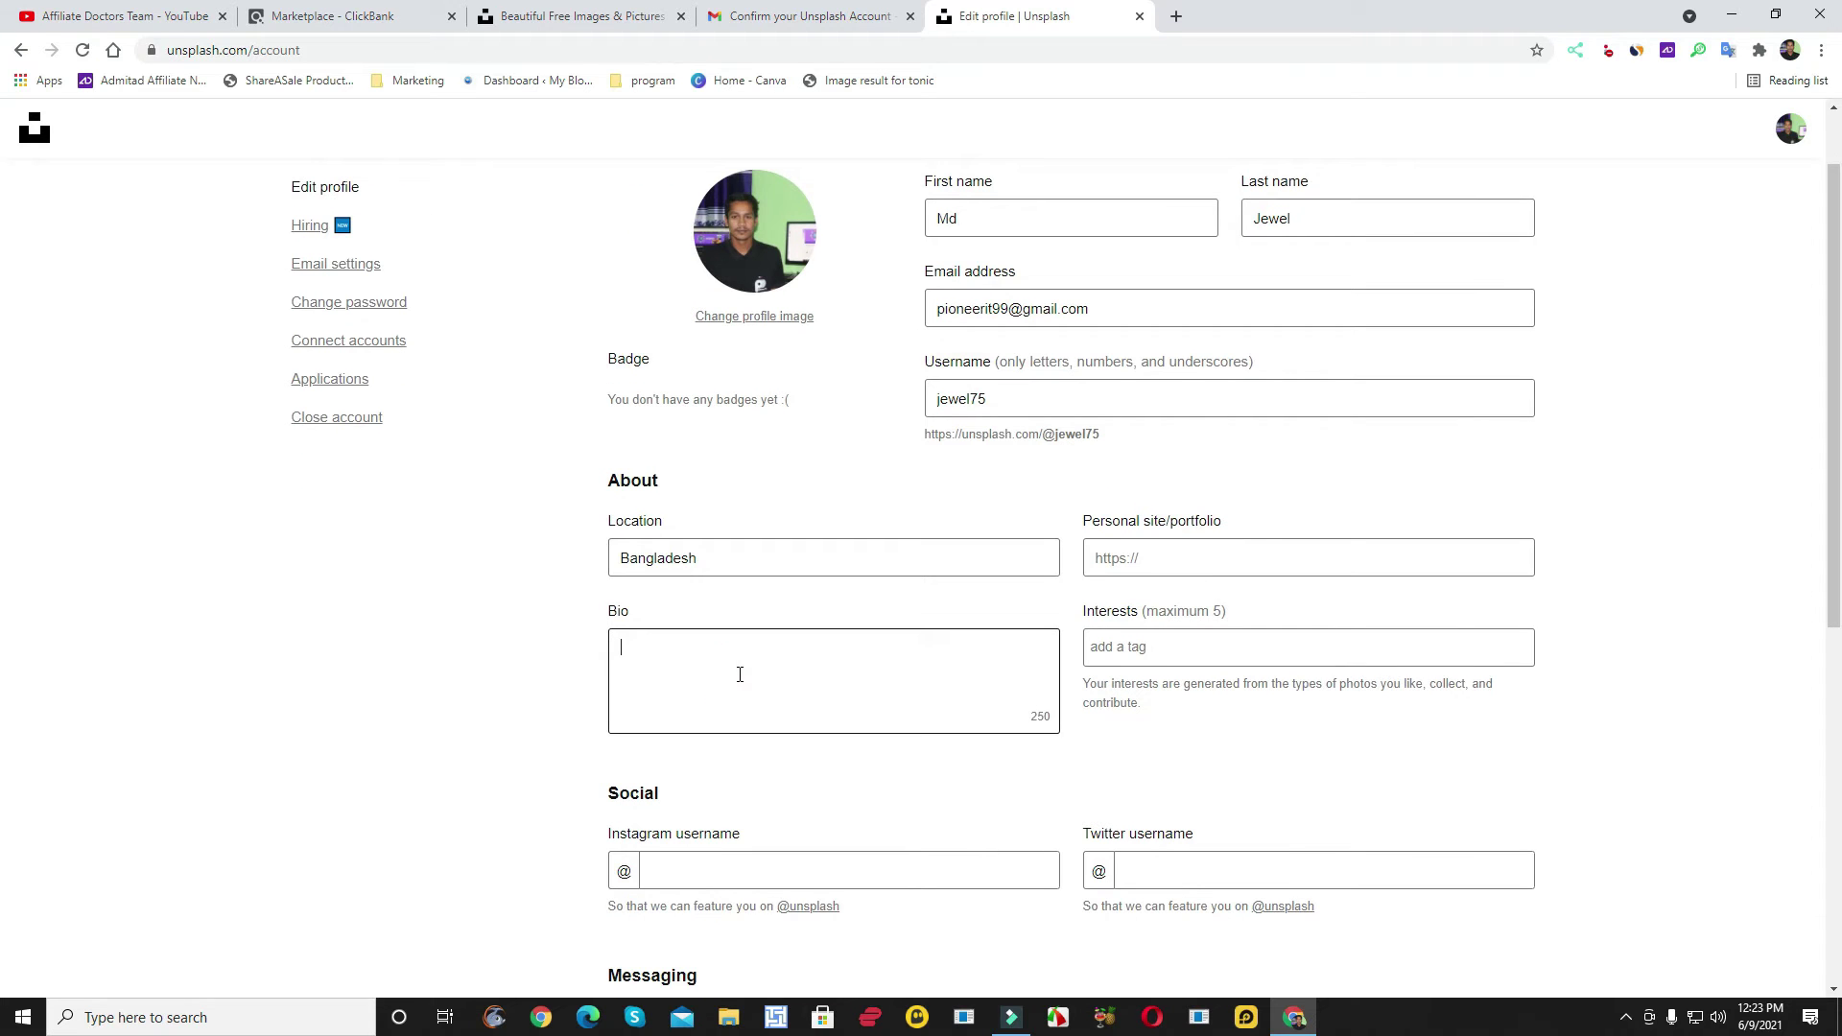
type("I am an affiliates marketer.")
- Enter the Instagram and Twitter usernames in the Social fields
scroll(866, 614, "down", 2)
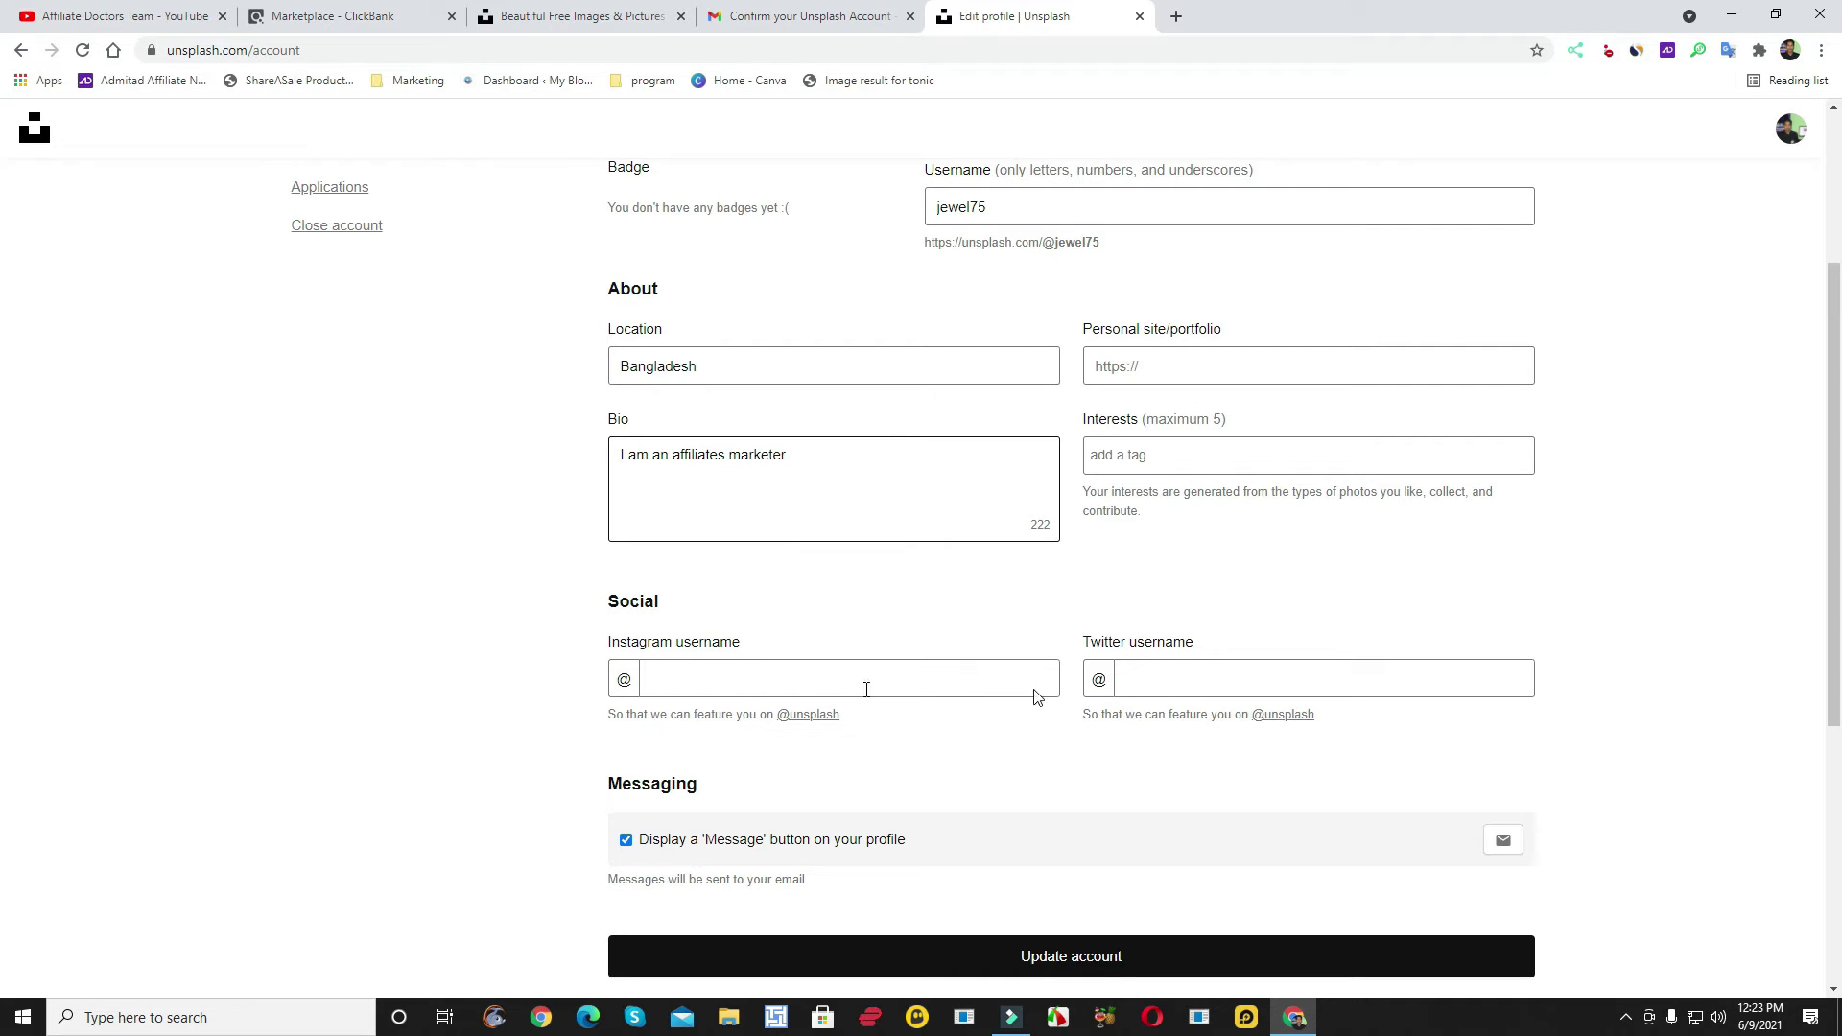
left_click(748, 683)
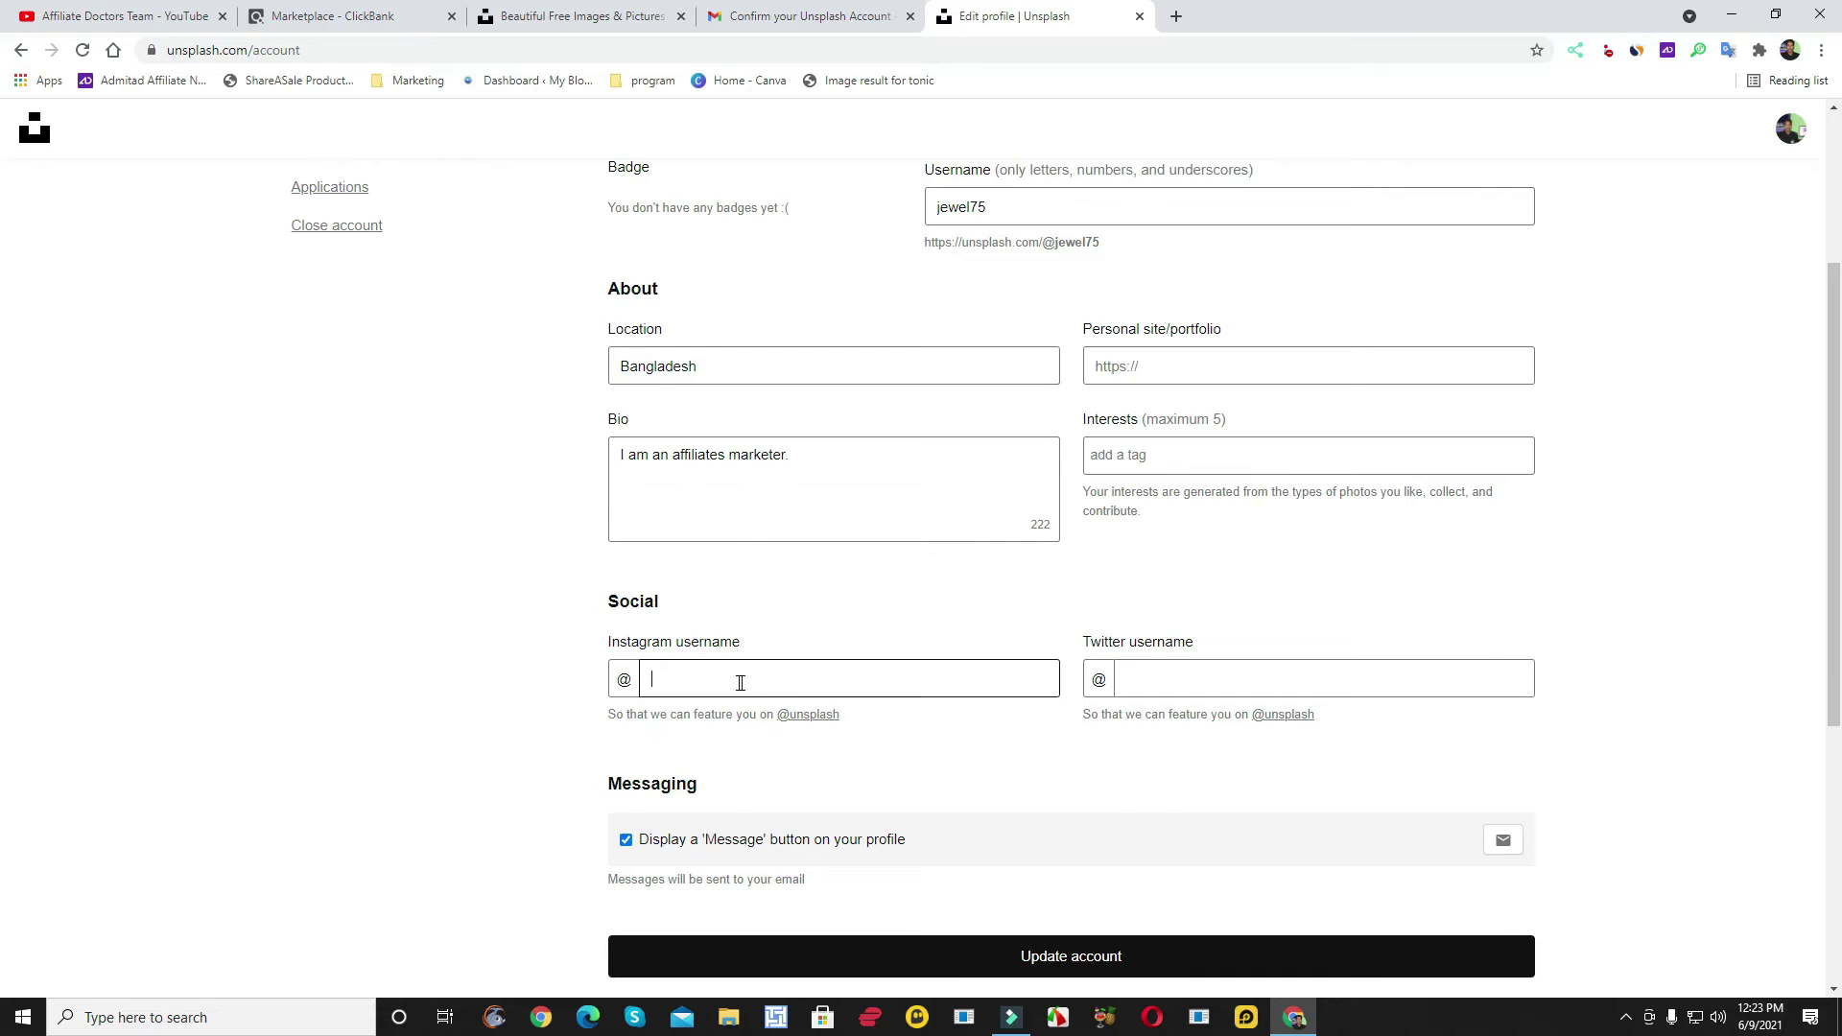
scroll(740, 683, "up", 1)
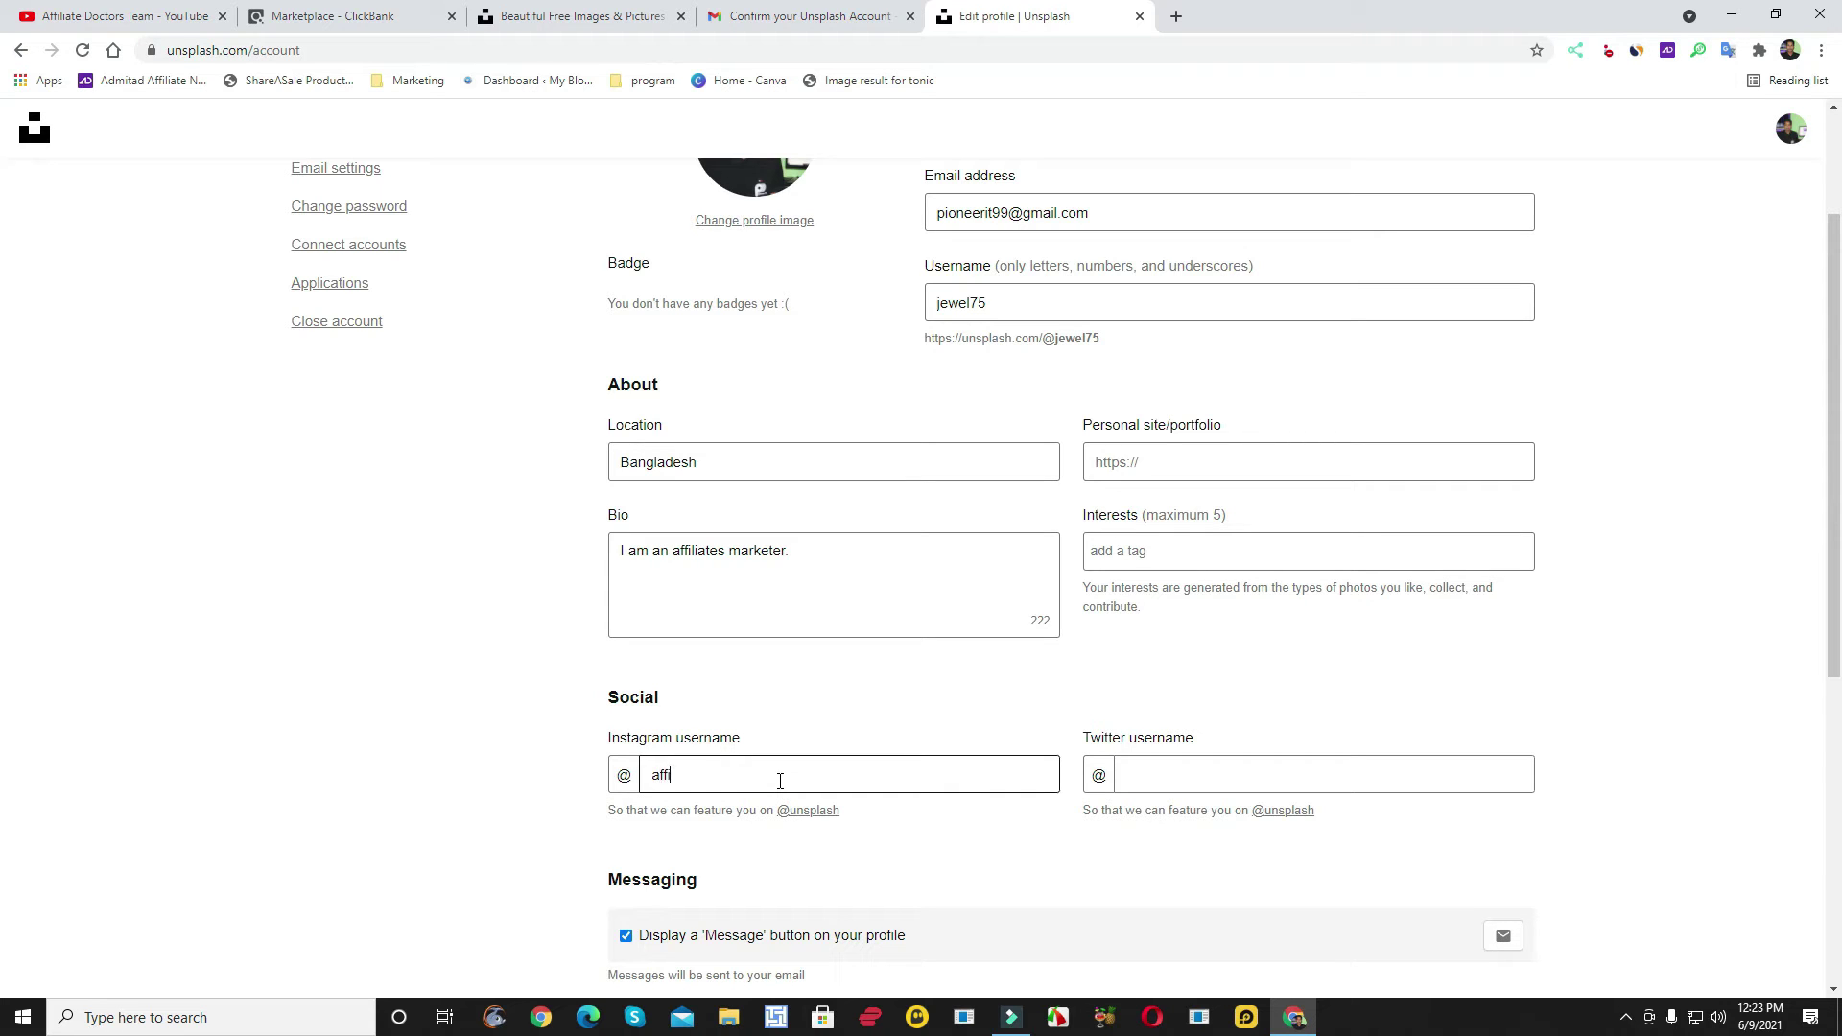
type("maker")
left_click(1240, 777)
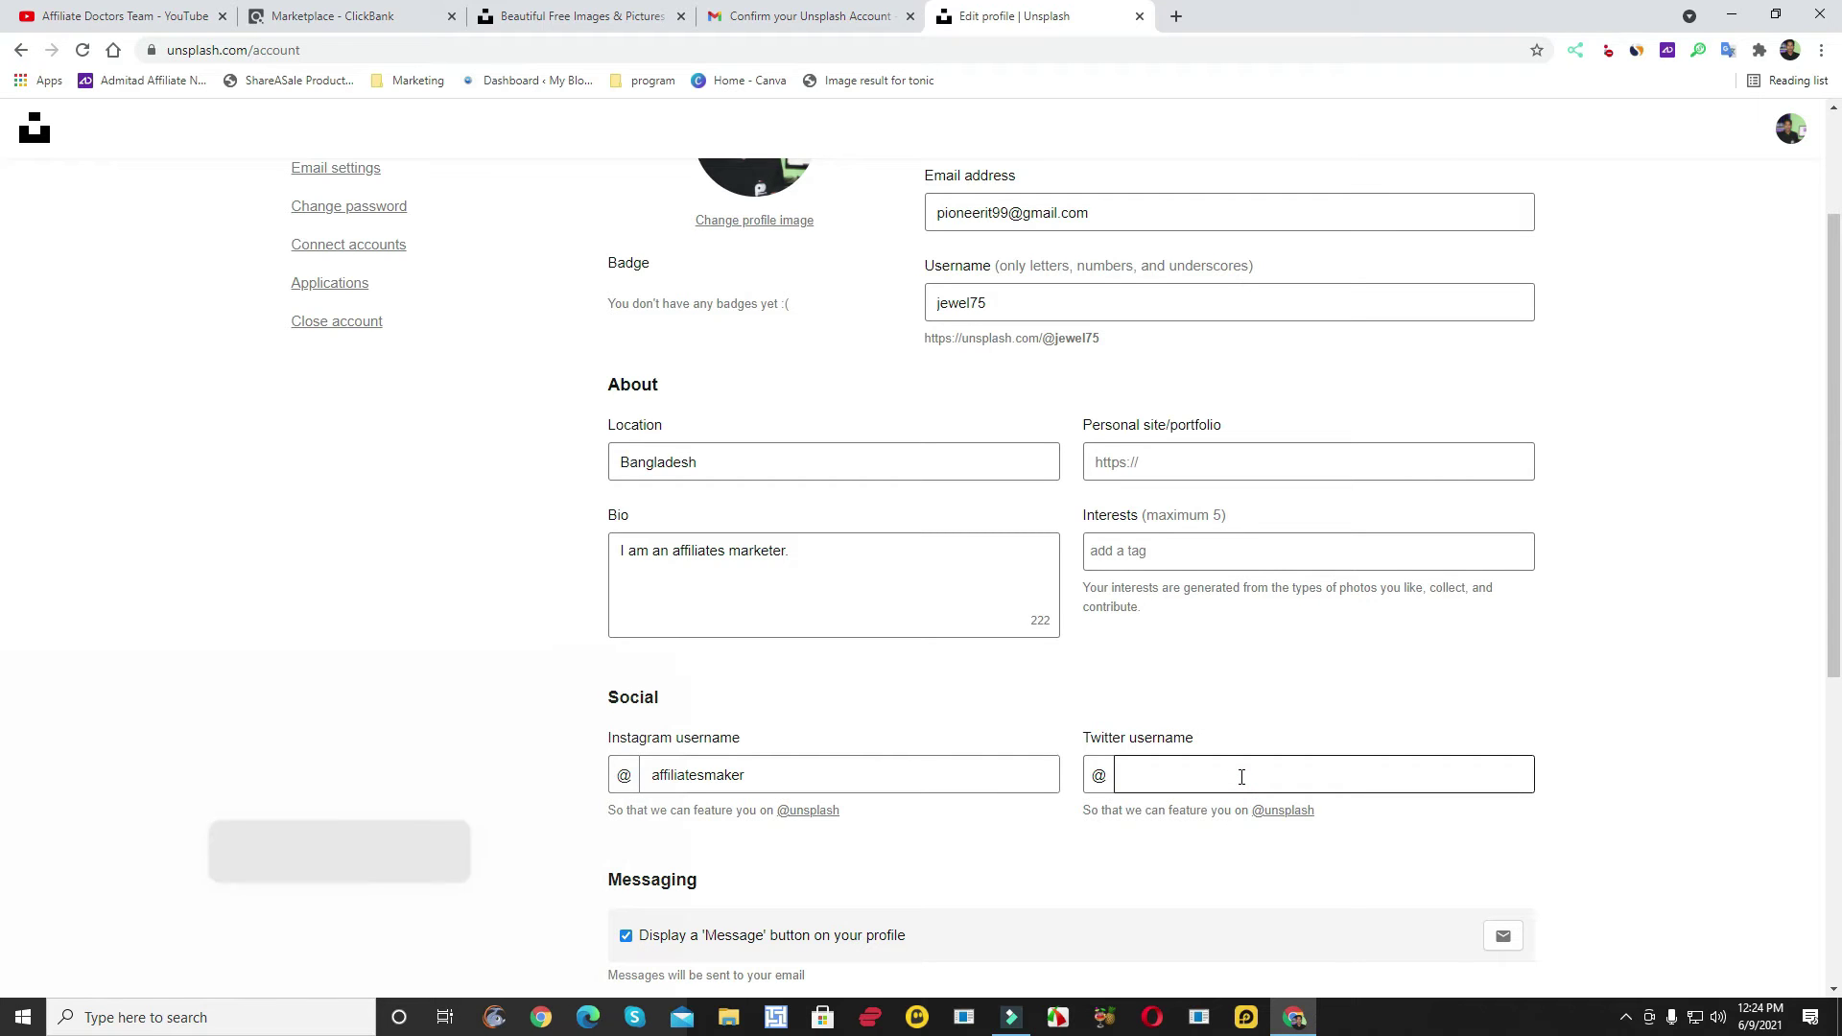
type("affi")
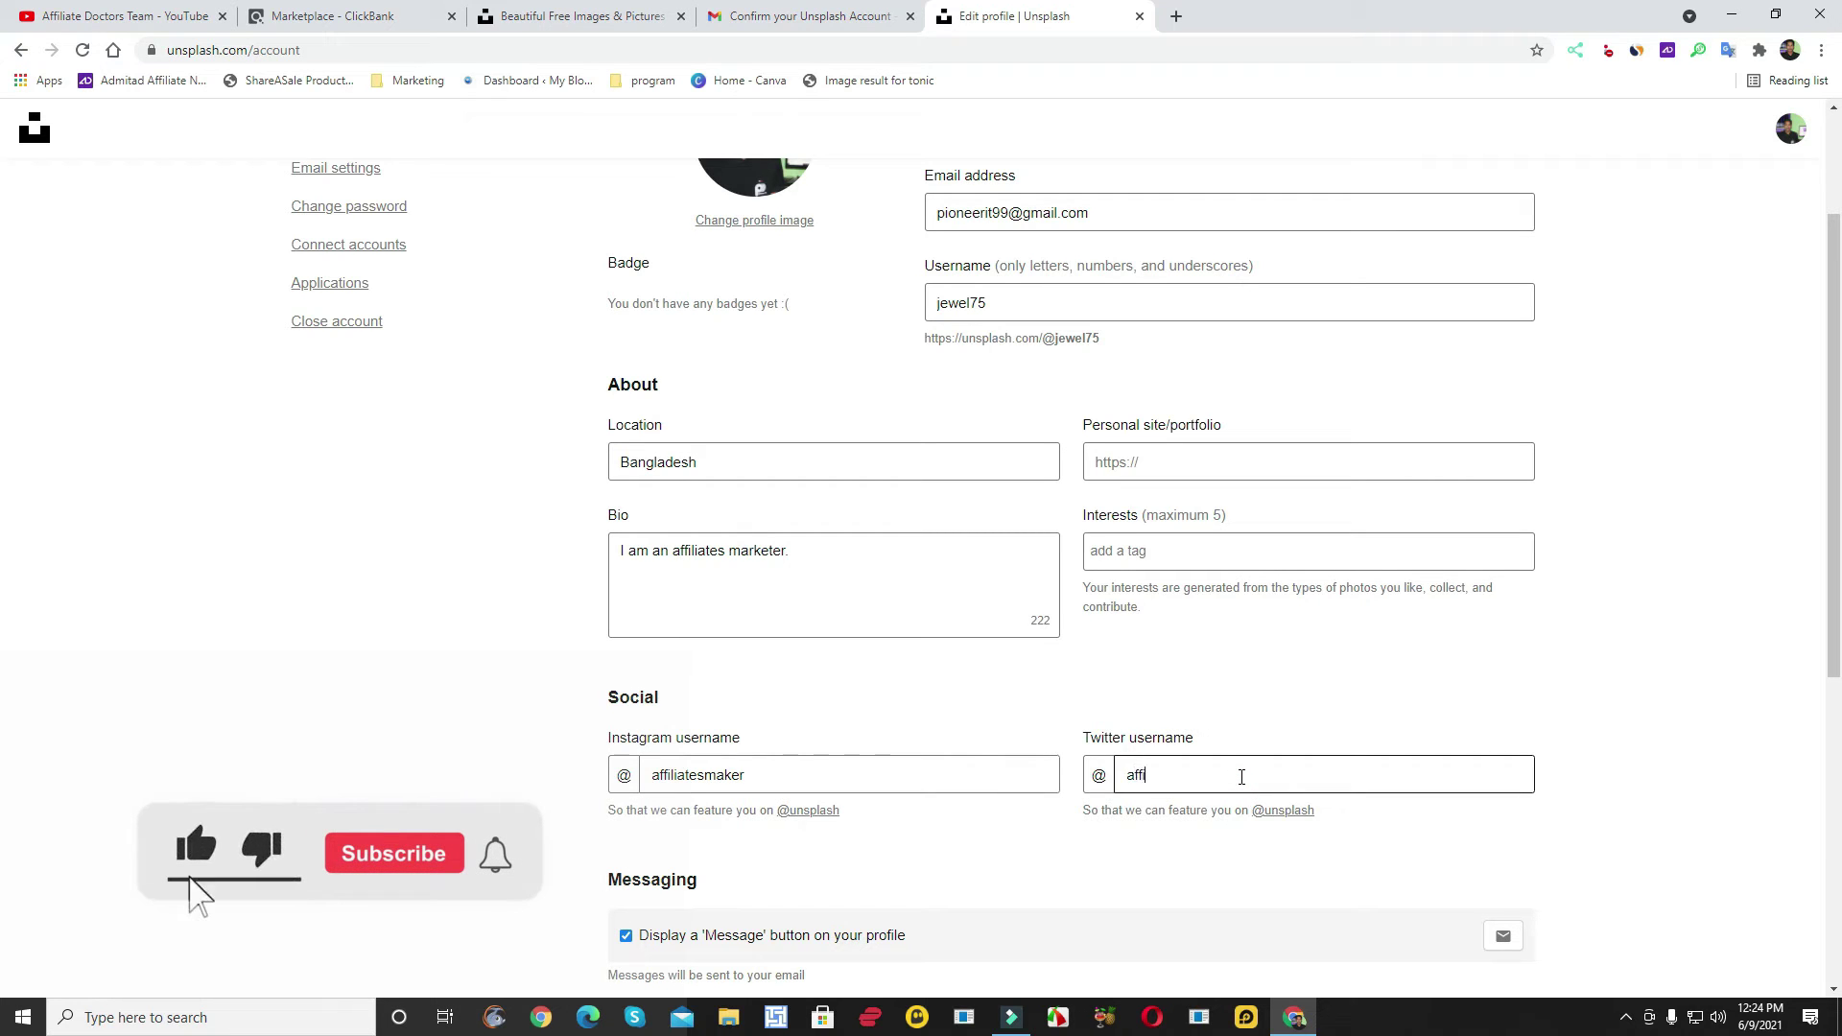
type("liatesmaker")
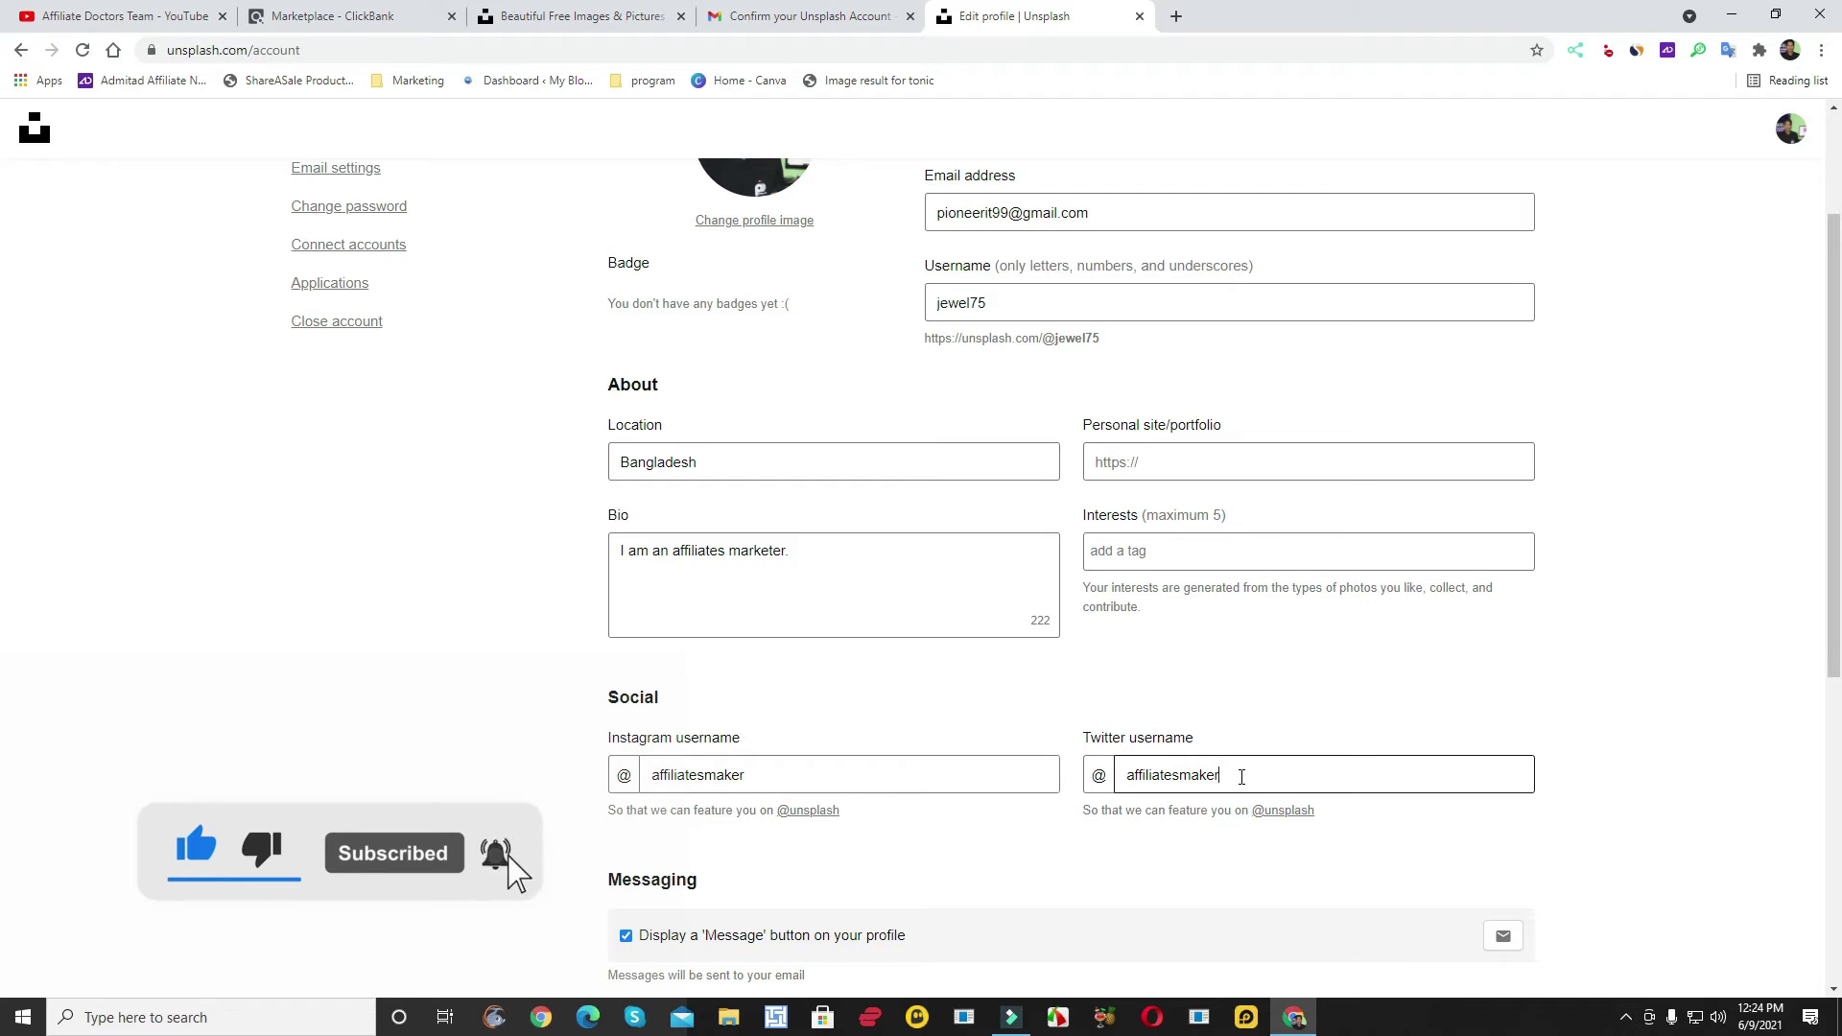
scroll(1226, 760, "up", 2)
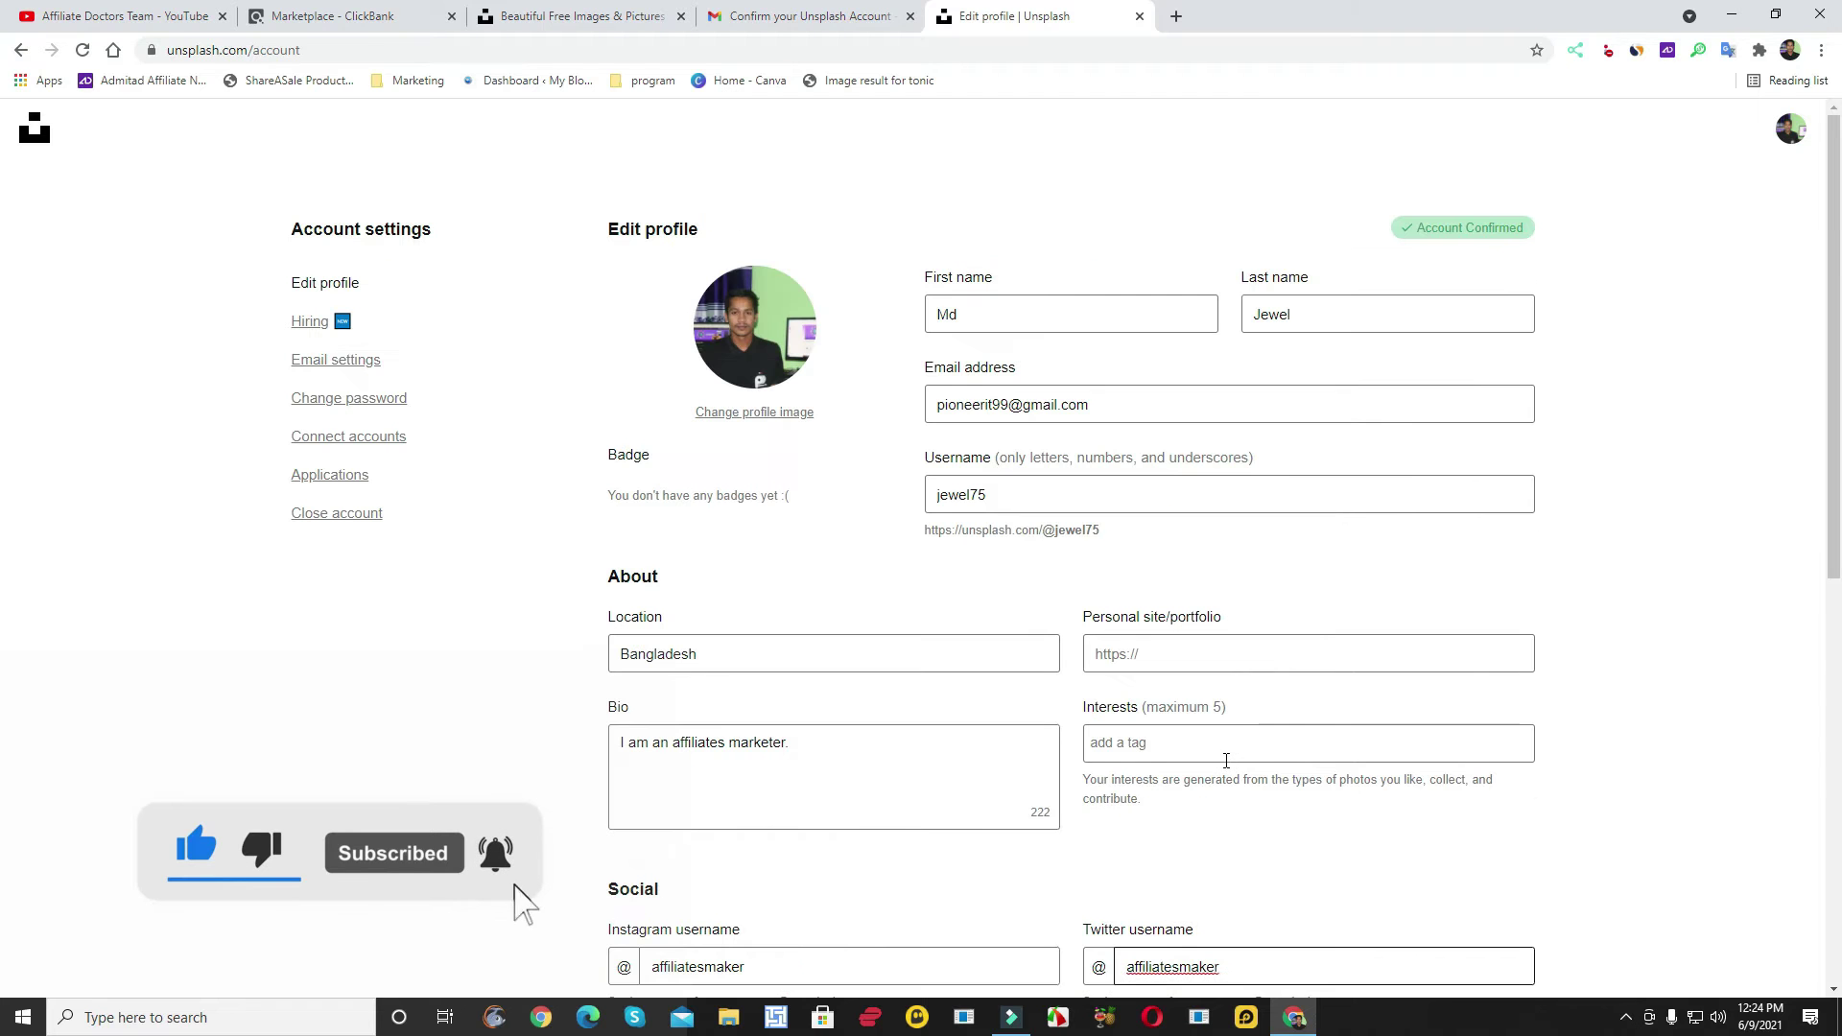
- Enter sharebazar075.blogspot.com as the profile's personal site/portfolio
left_click(1195, 652)
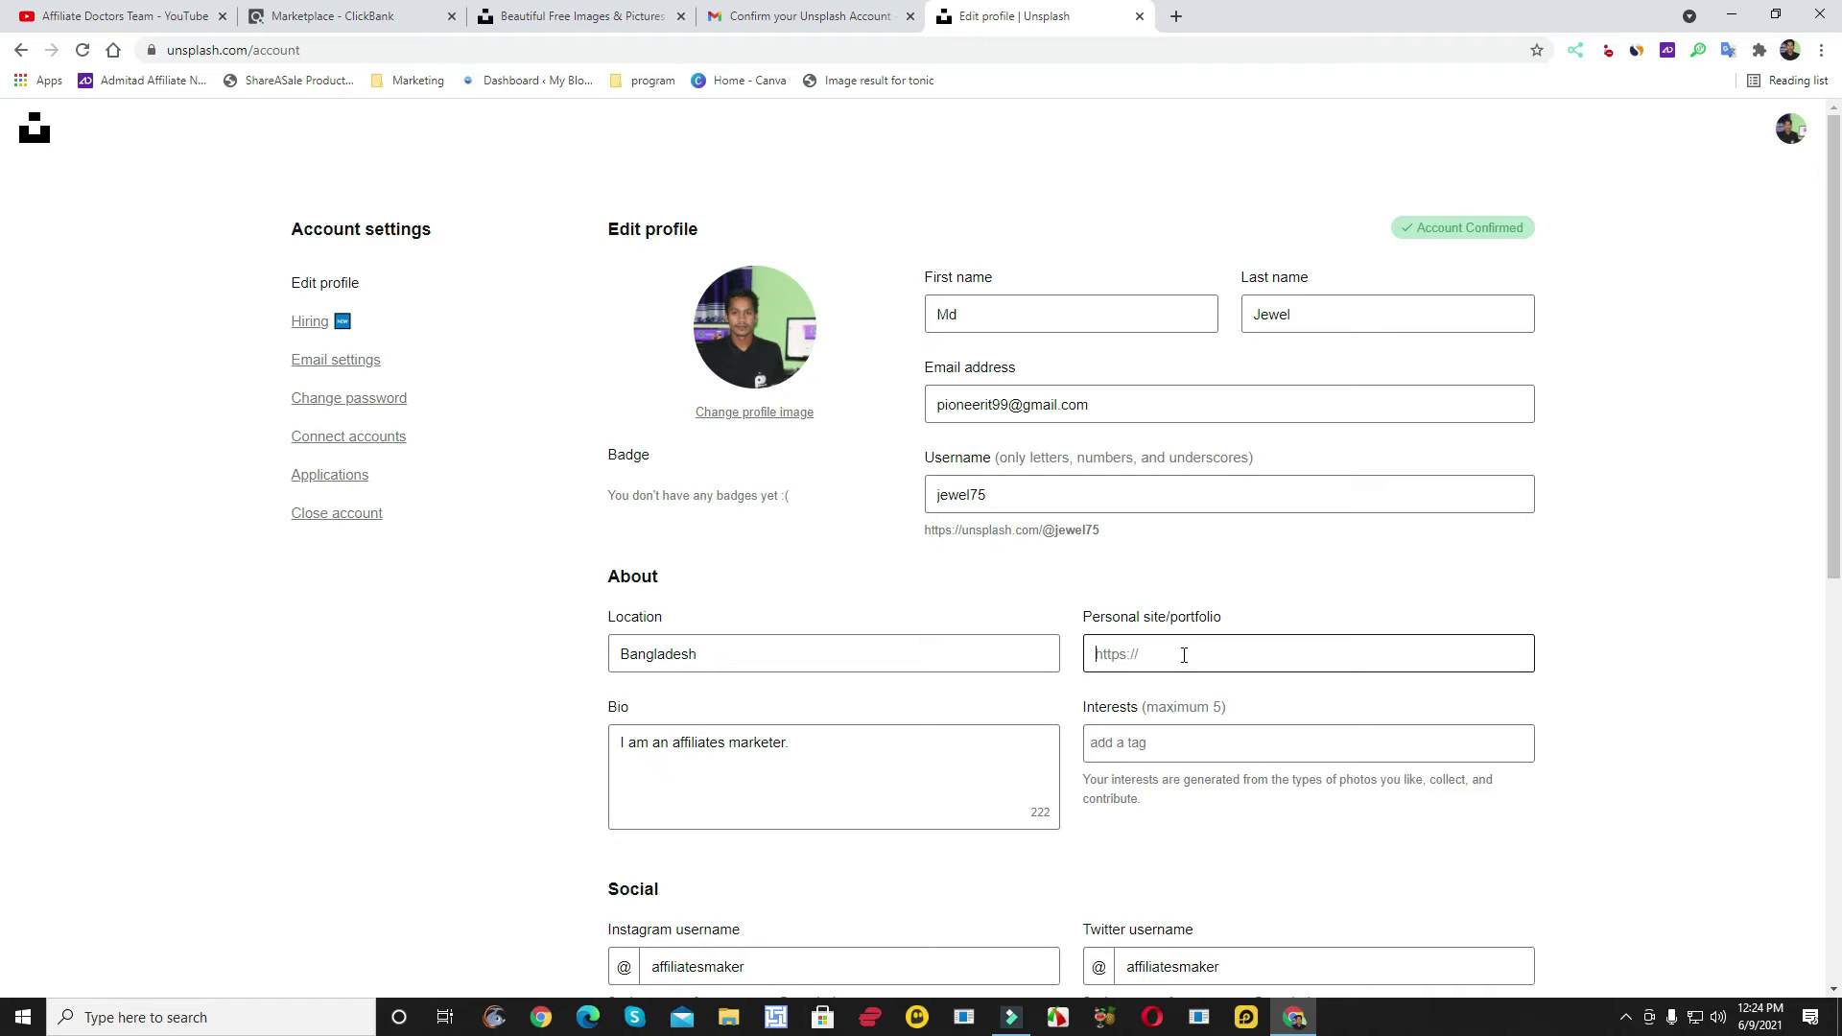
scroll(1189, 672, "down", 1)
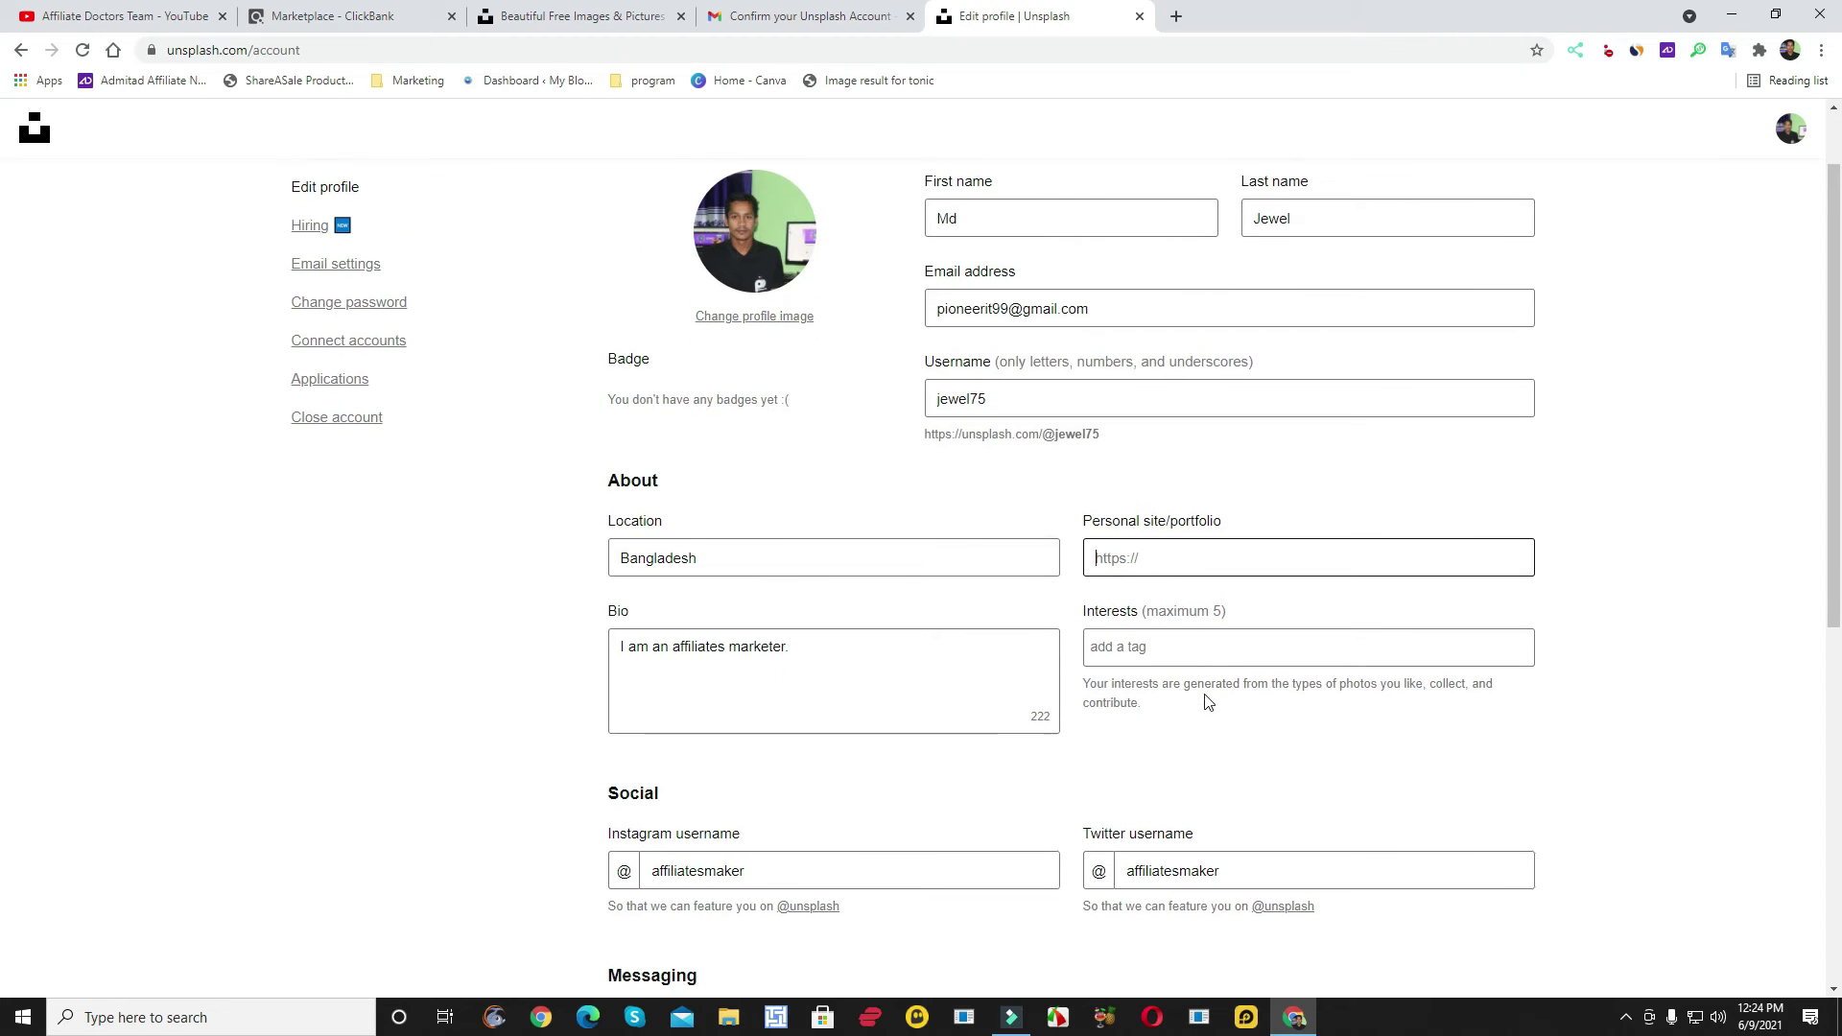
left_click(1167, 648)
left_click(1179, 557)
type("sharebazar075.blo")
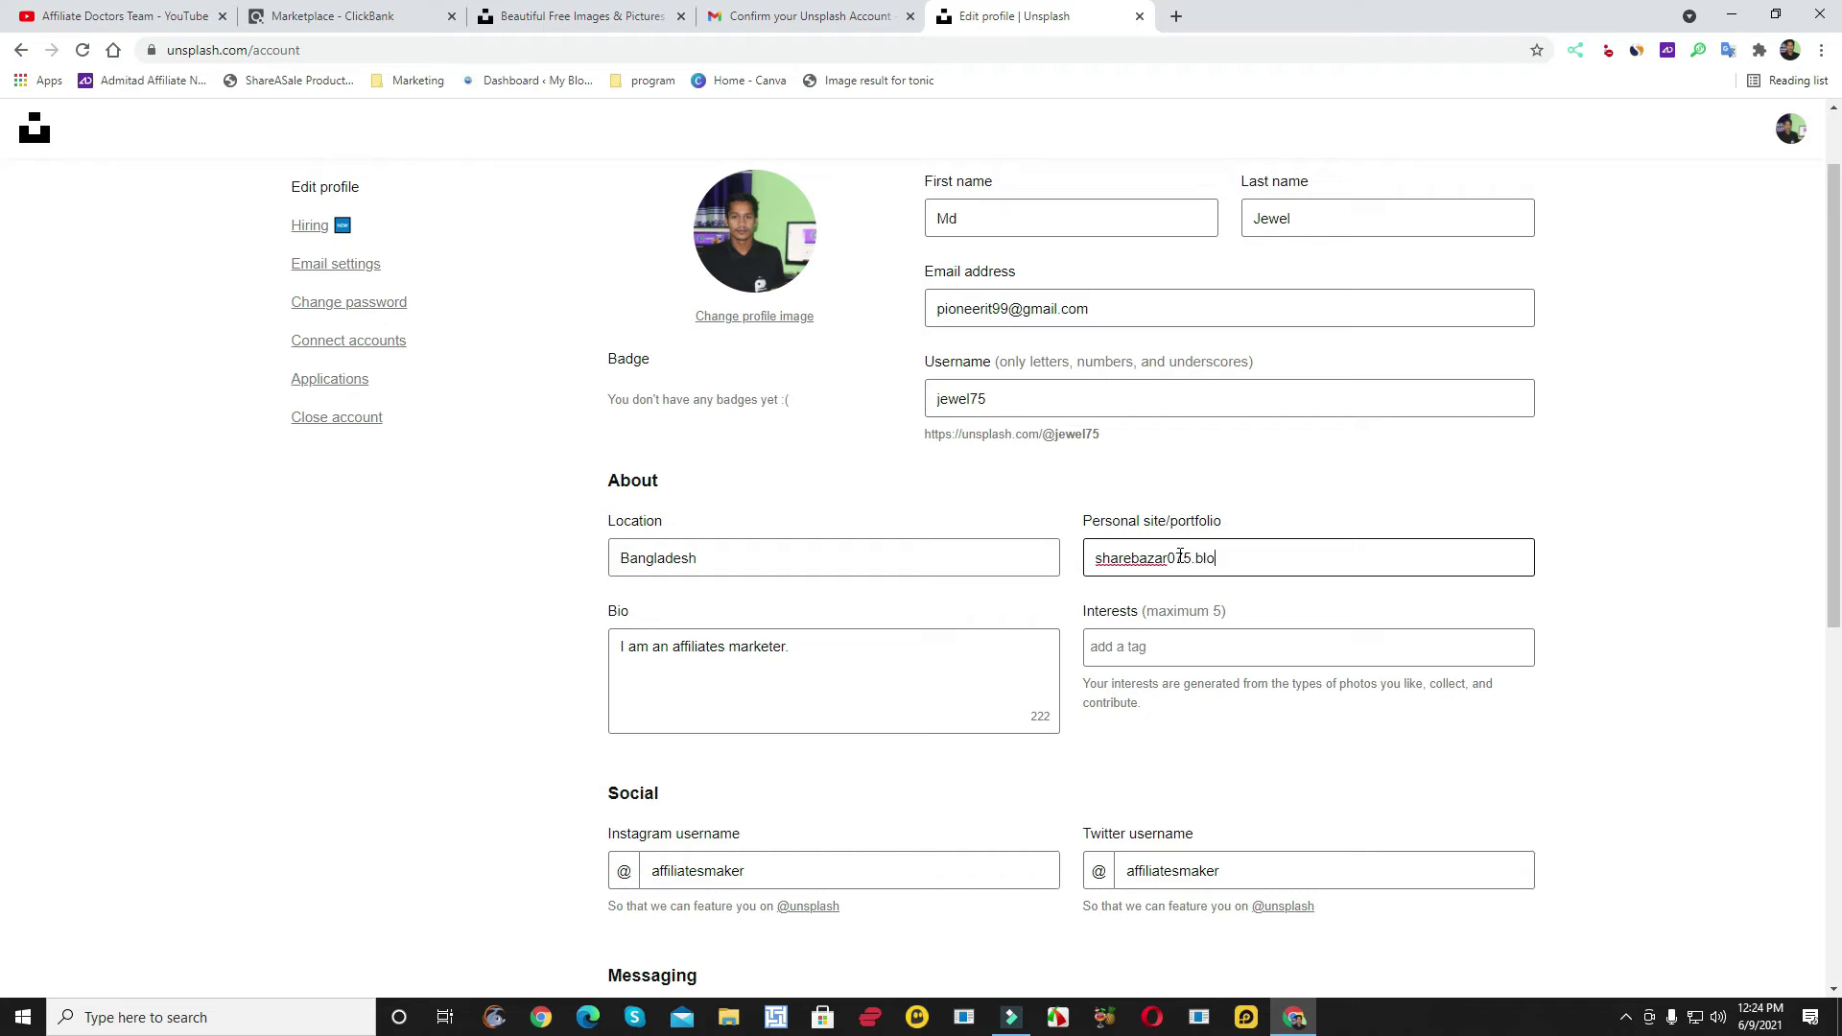
type("gspot.com")
left_click(1151, 647)
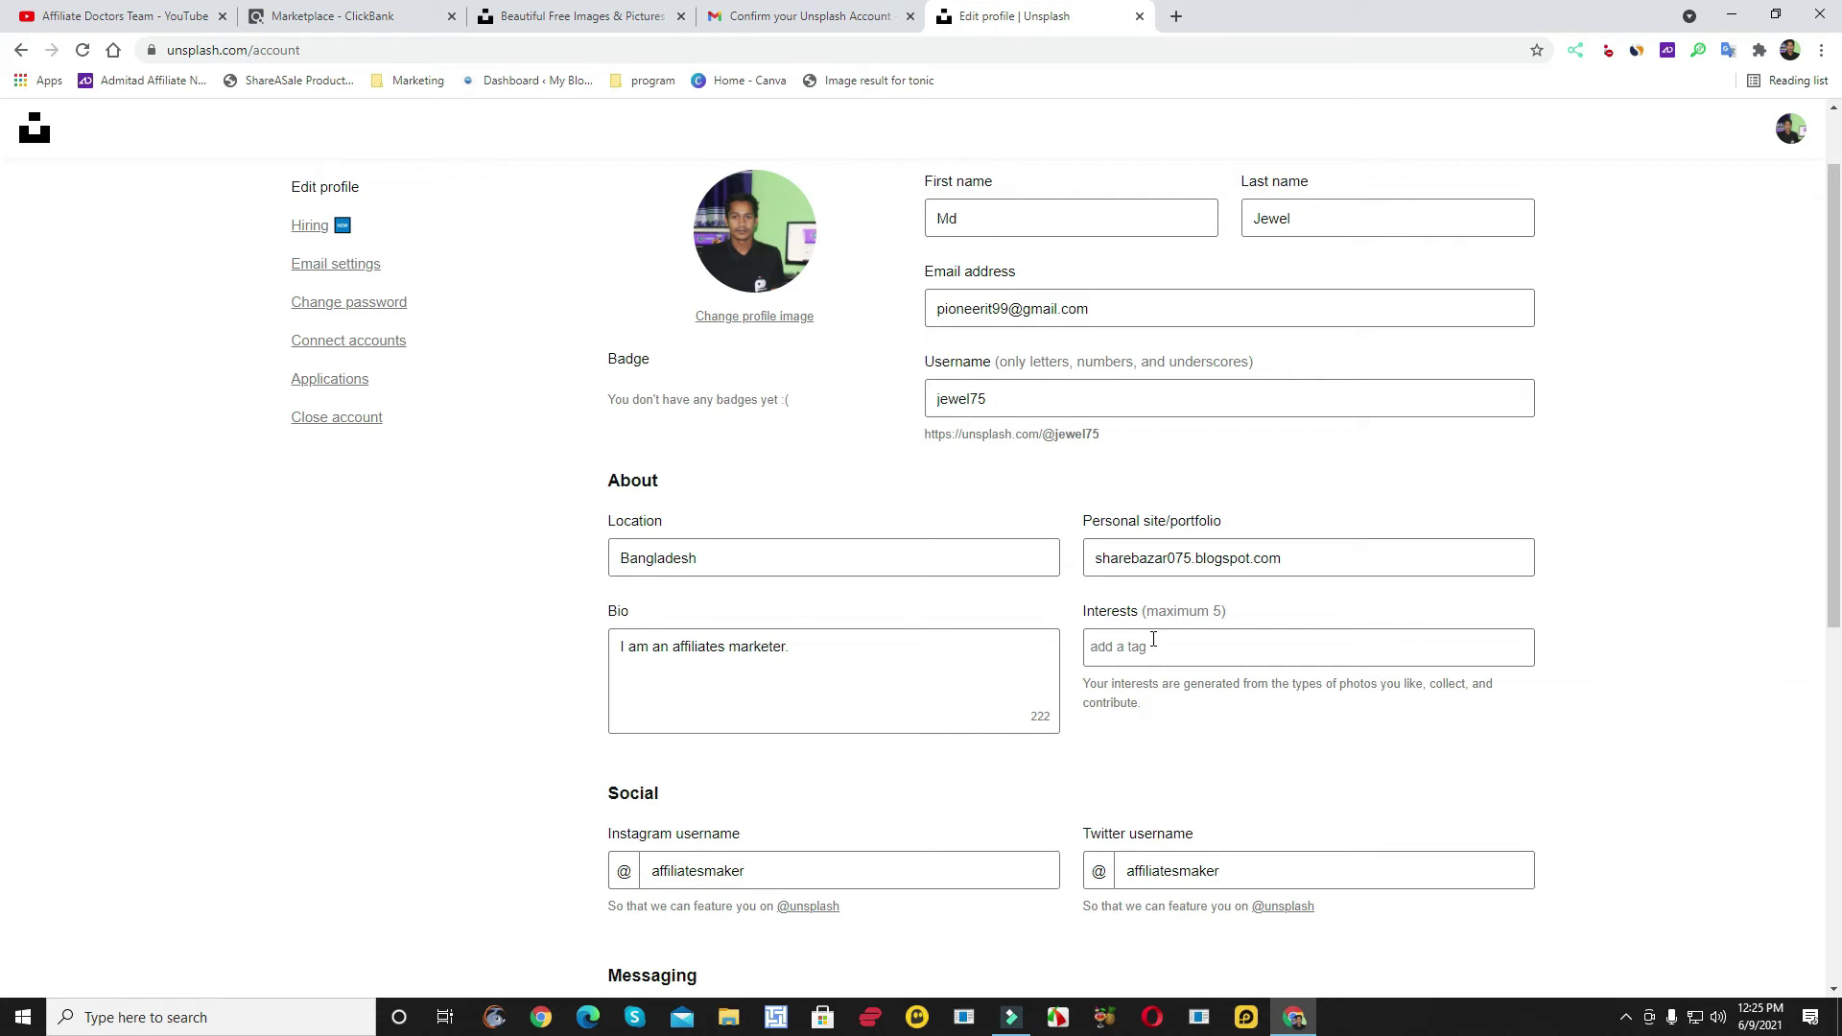
- Add interest tags paid photo, seal photo, best photo, photo editing and earn photo
type("paid photo")
key("Return")
type("seal photo")
key("Return")
type("best ph")
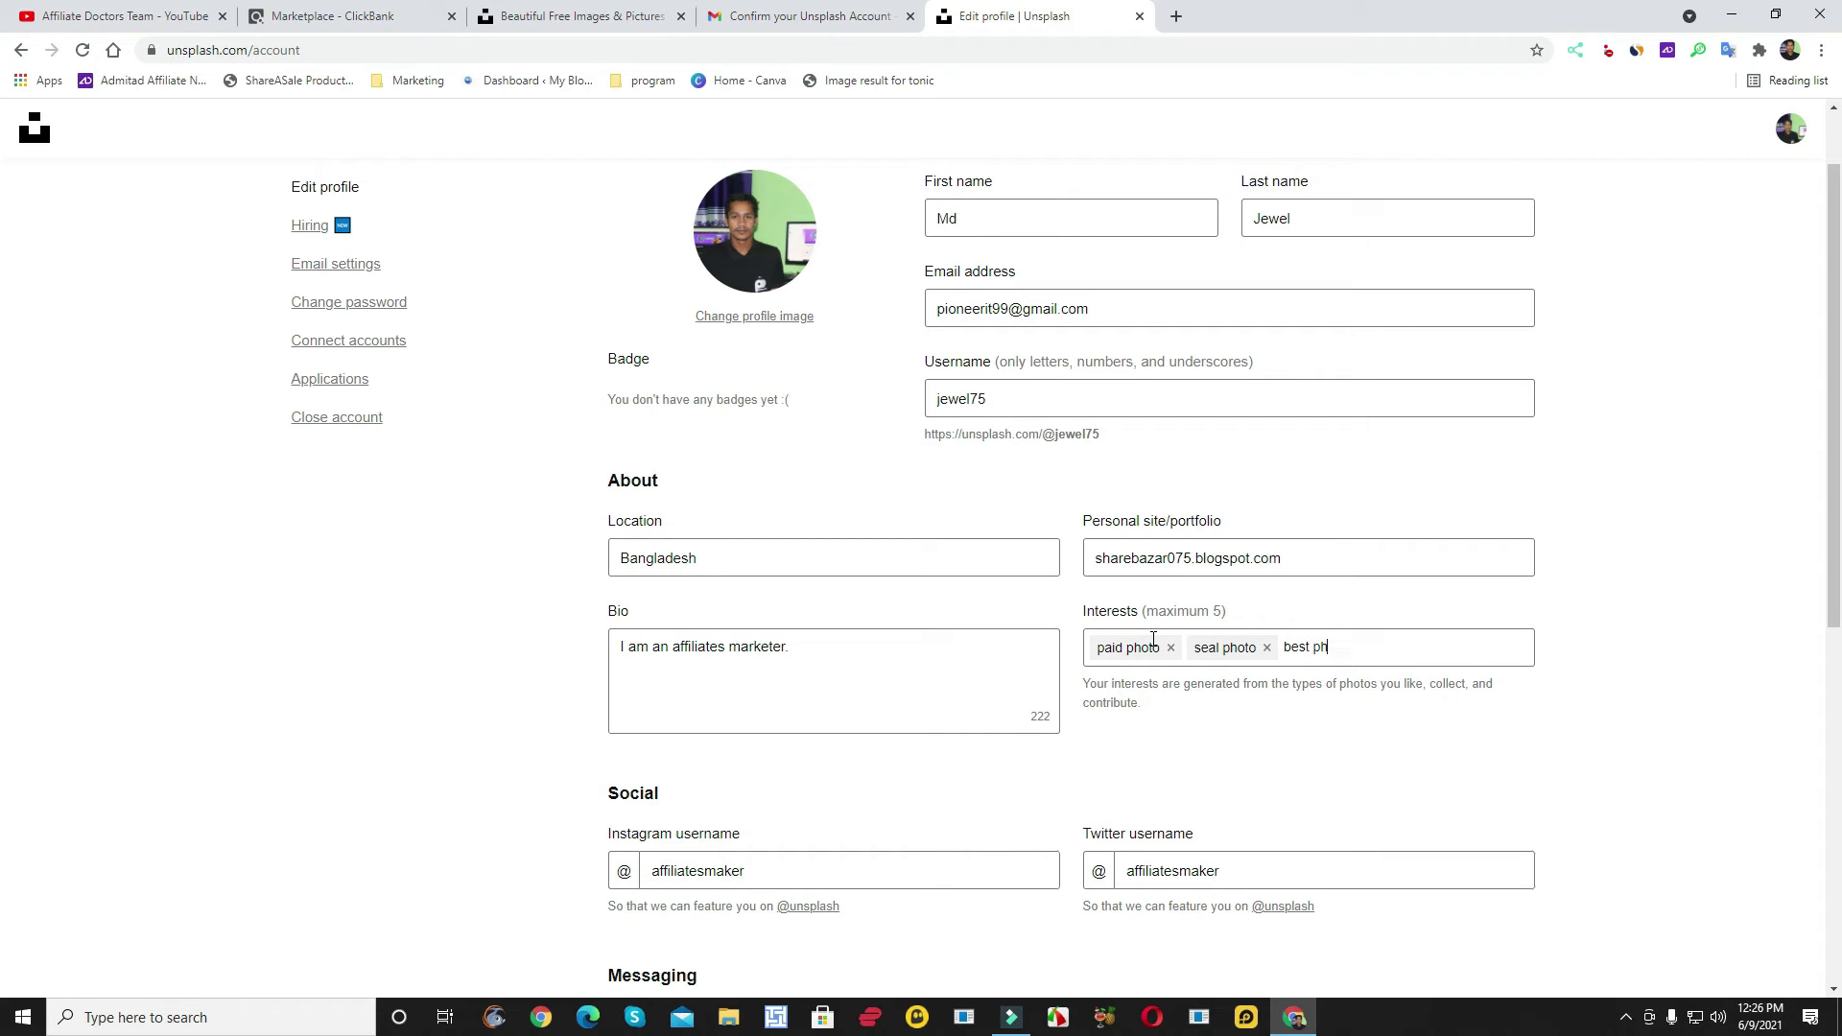
type("oto")
key("Return")
type("photo editing")
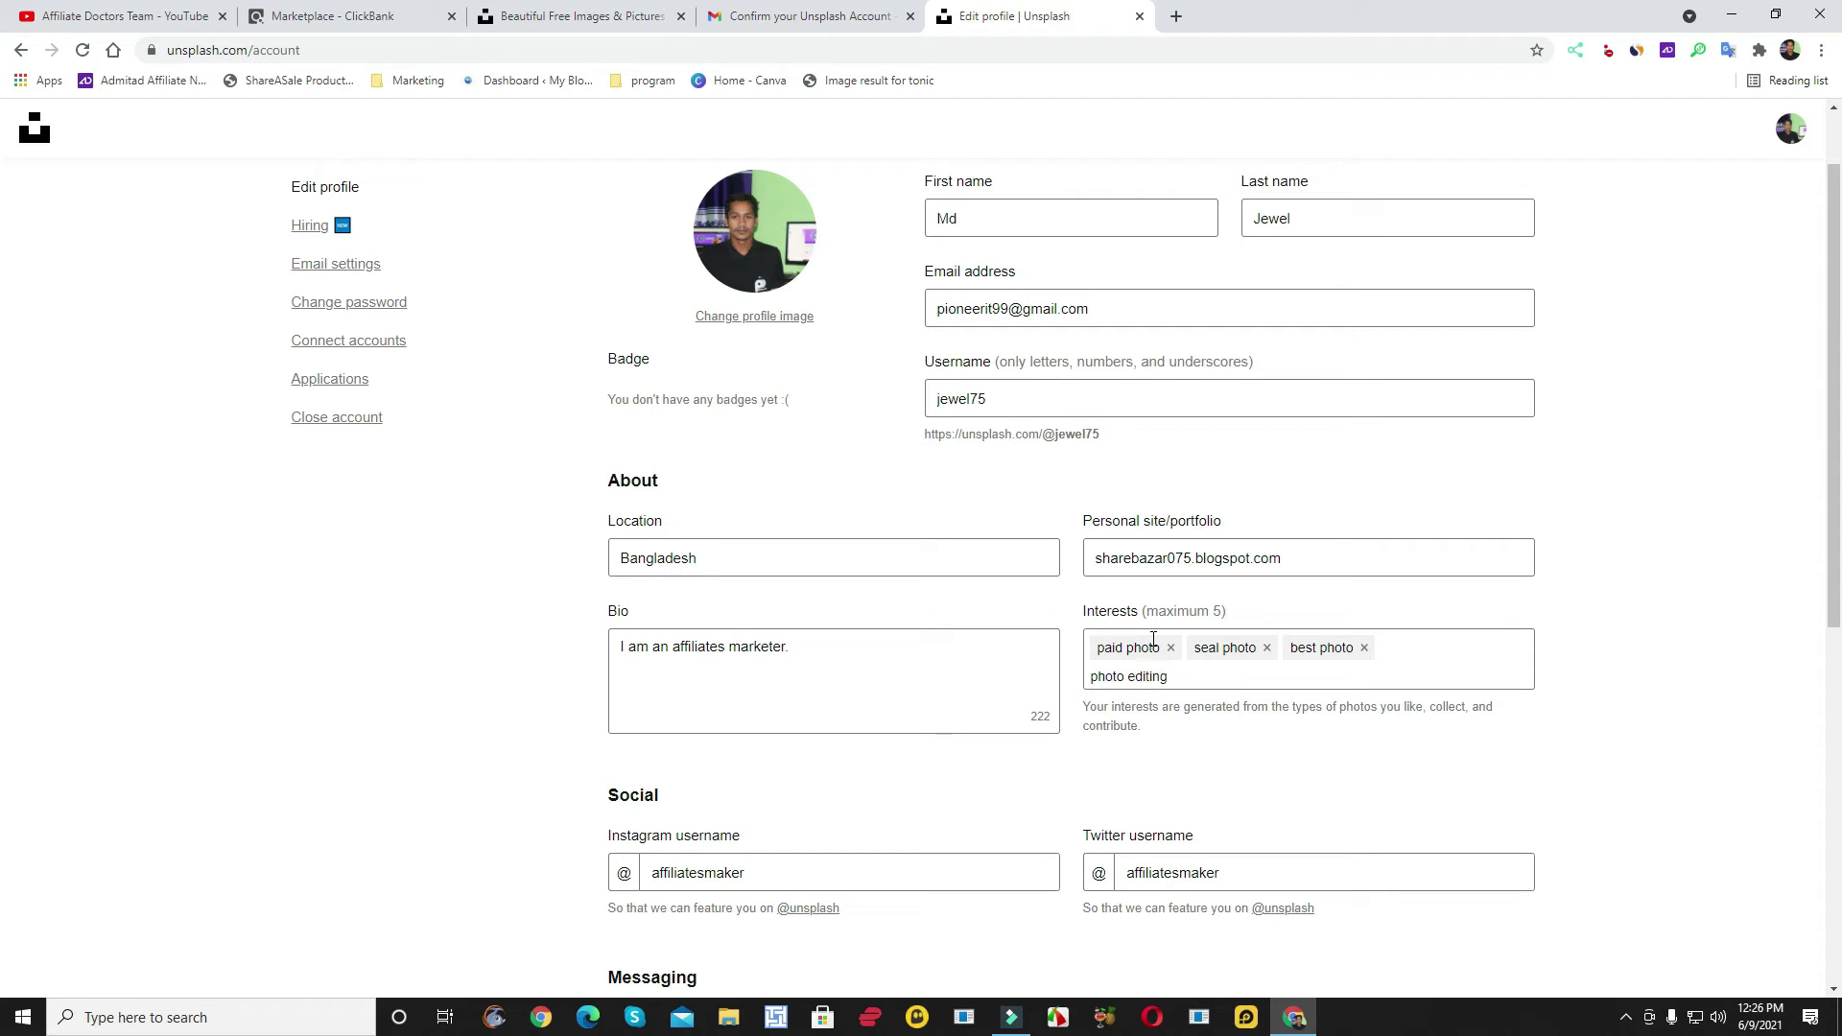
key("Return")
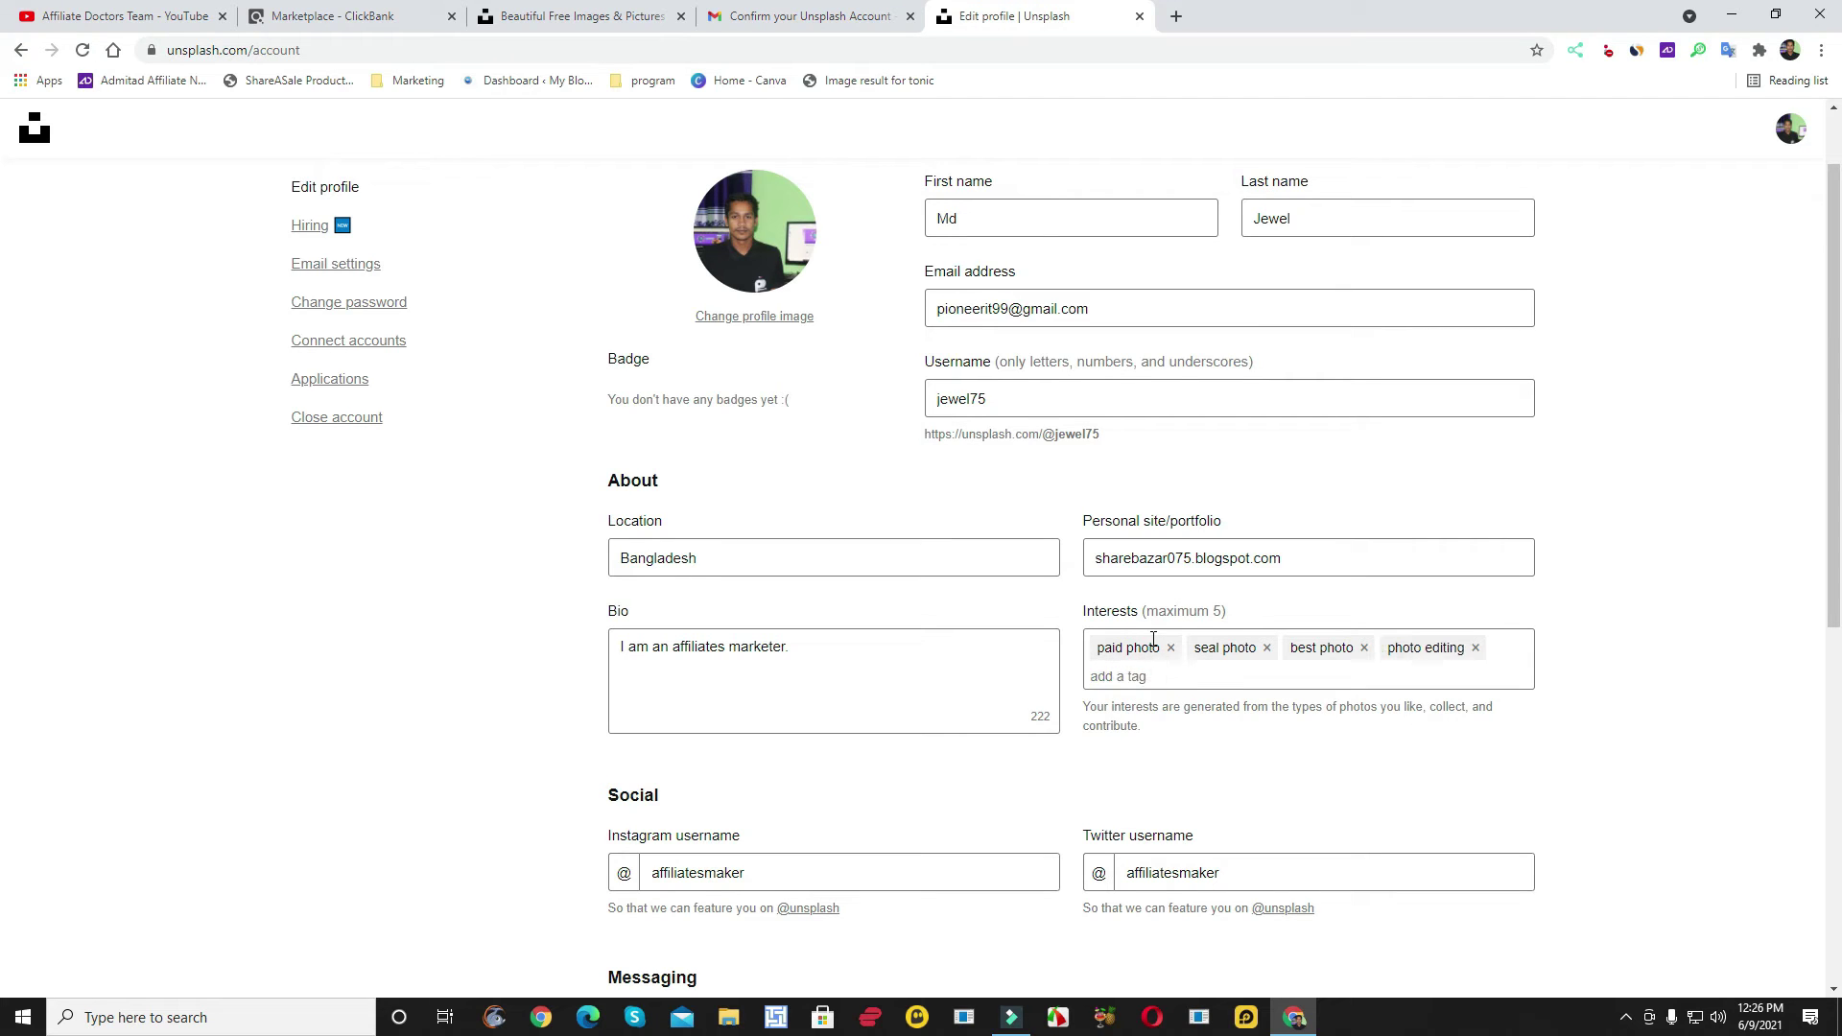
type("earn photo")
key("Return")
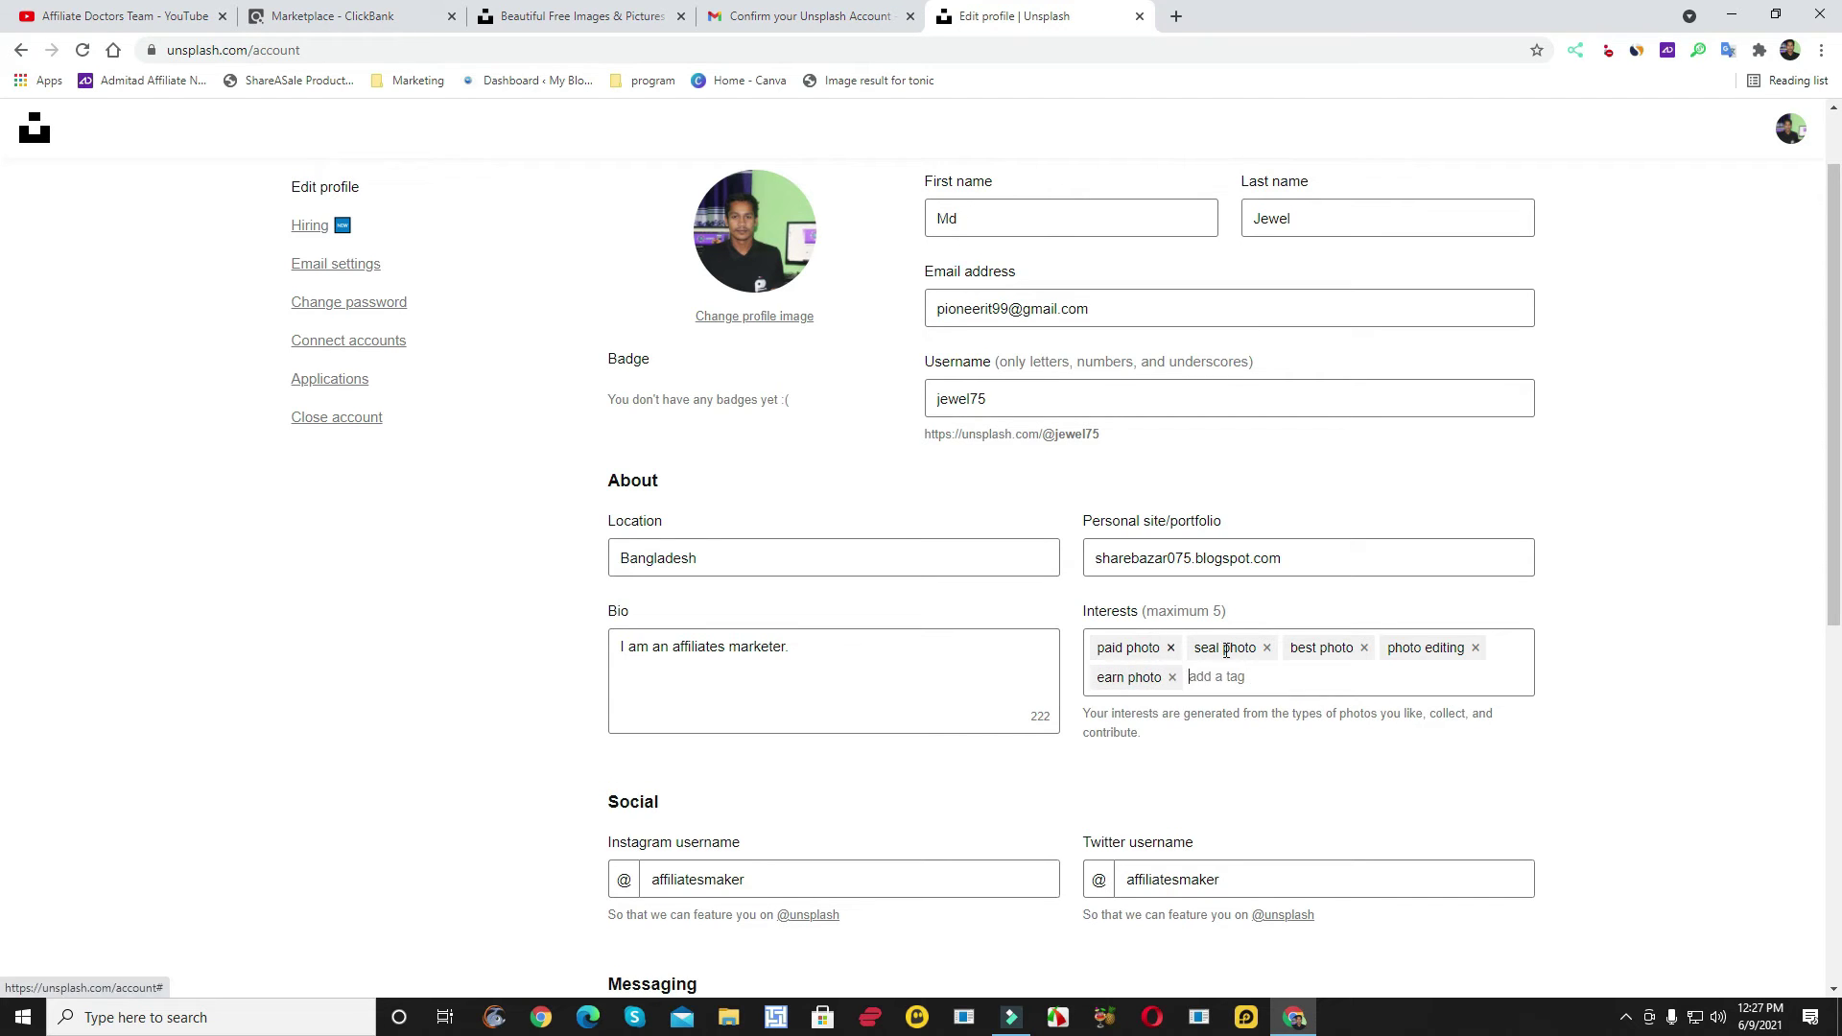
scroll(1231, 650, "down", 4)
scroll(1232, 650, "up", 3)
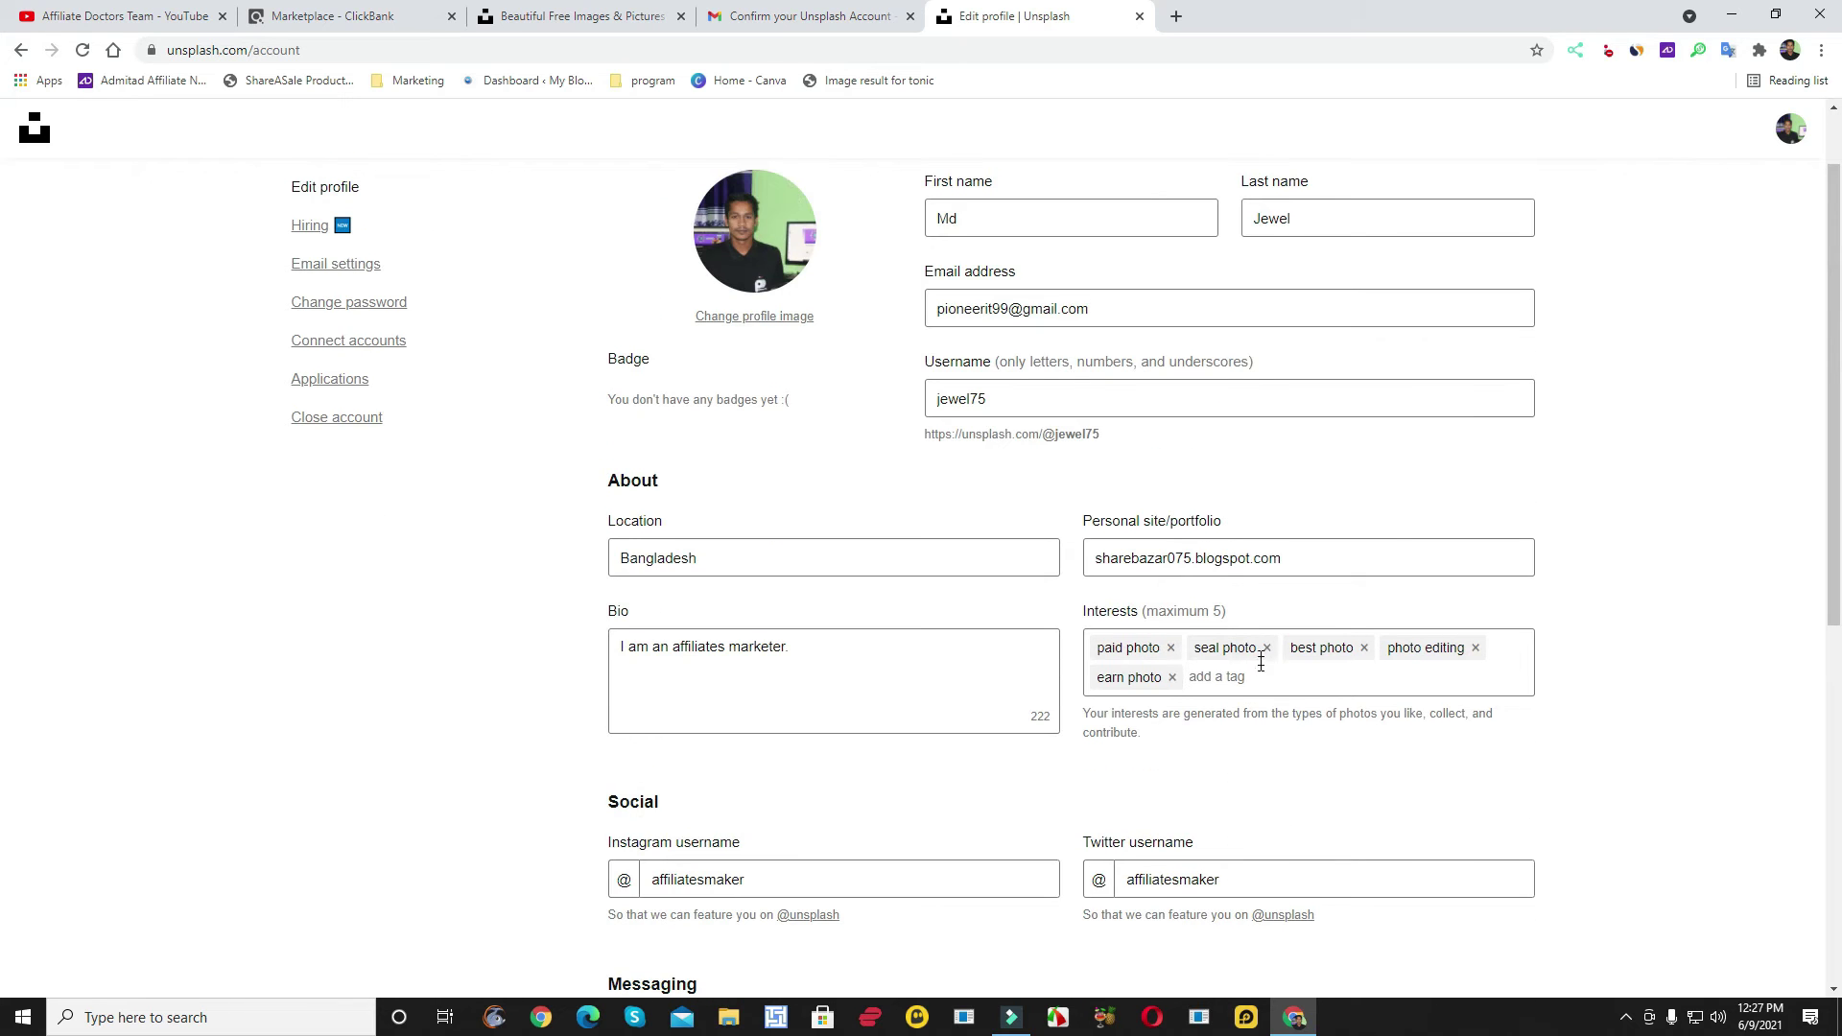
scroll(1256, 667, "down", 5)
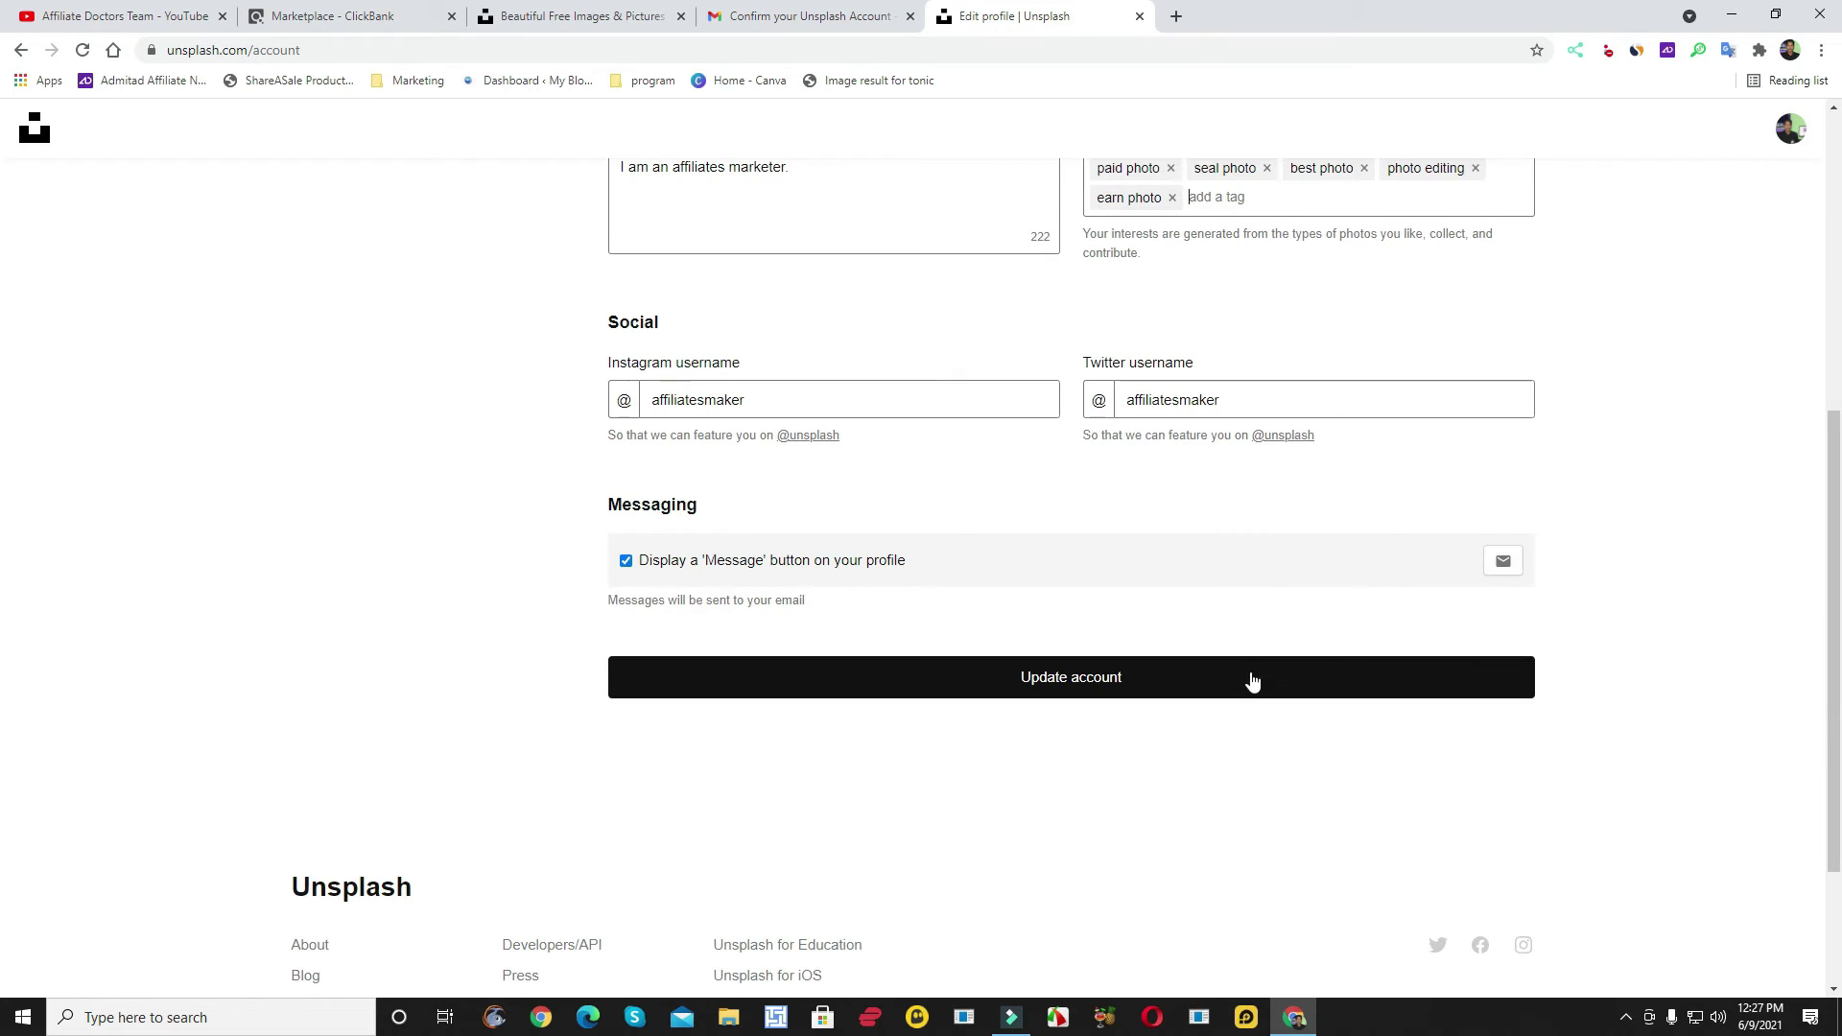
- Save the profile with Update account, then go back twice to the Unsplash home page
left_click(1048, 695)
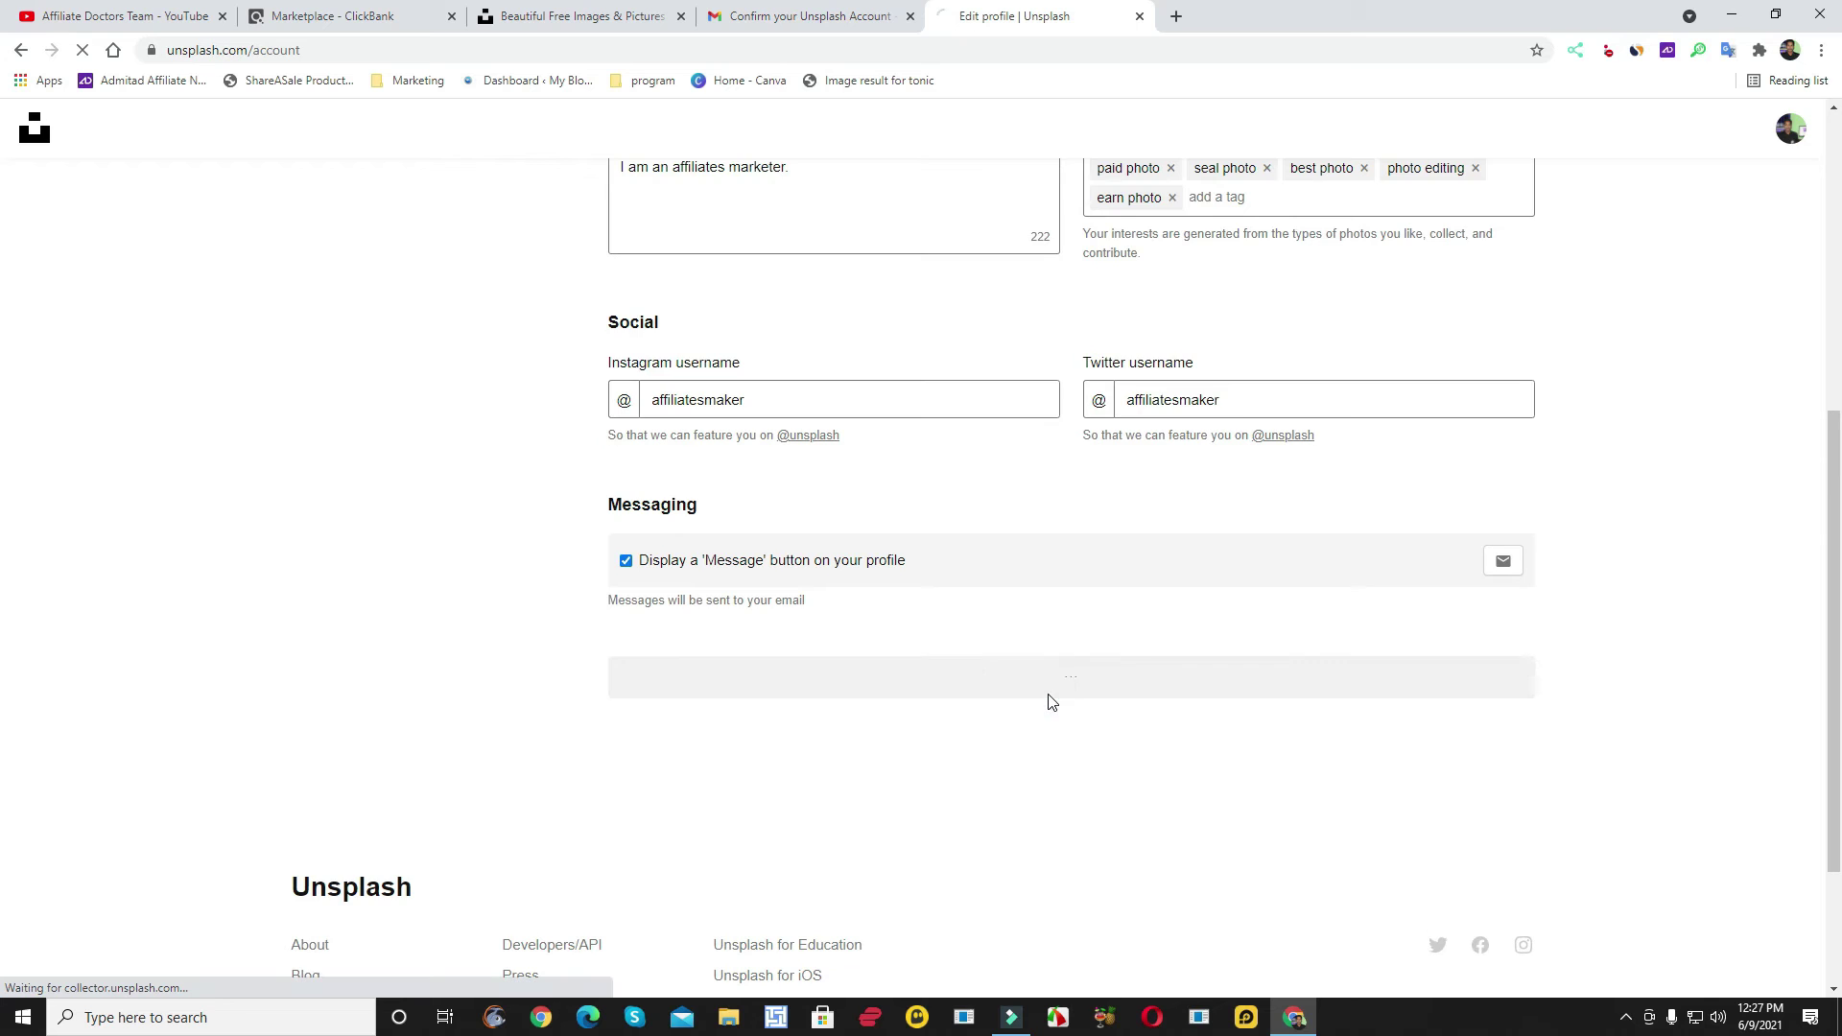
scroll(1017, 686, "up", 2)
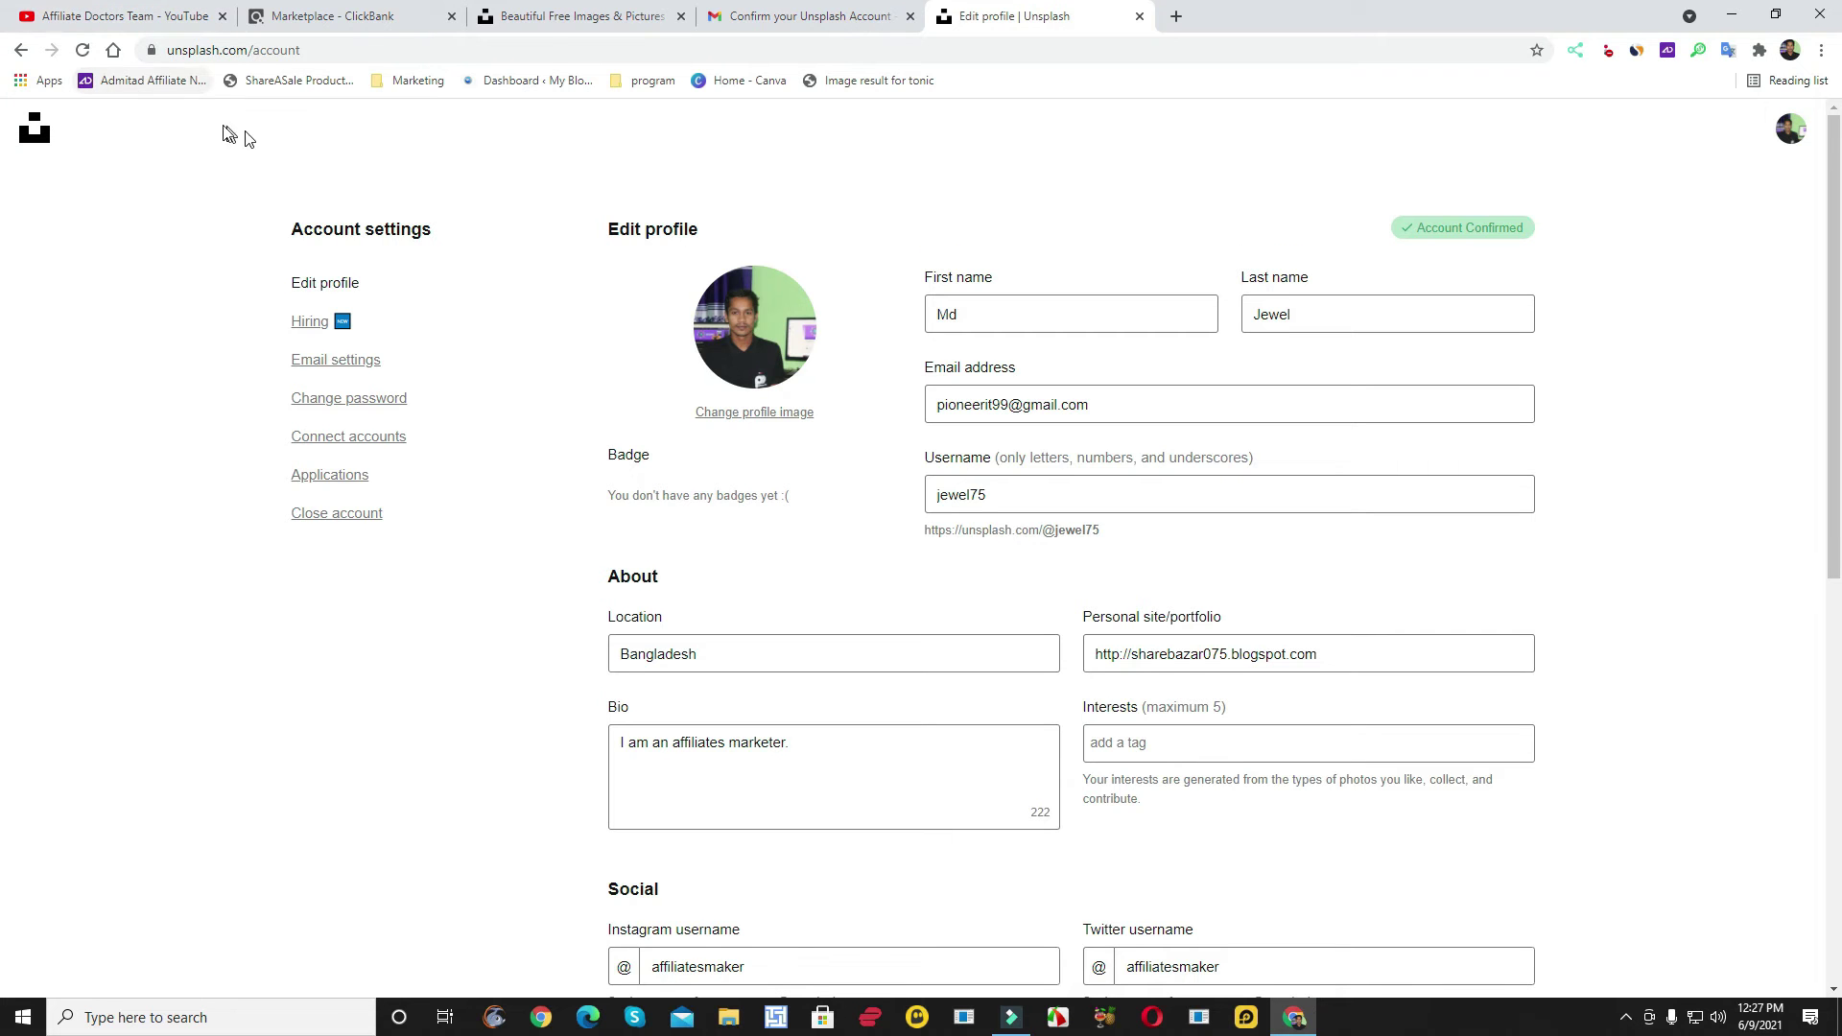
left_click(19, 52)
left_click(19, 53)
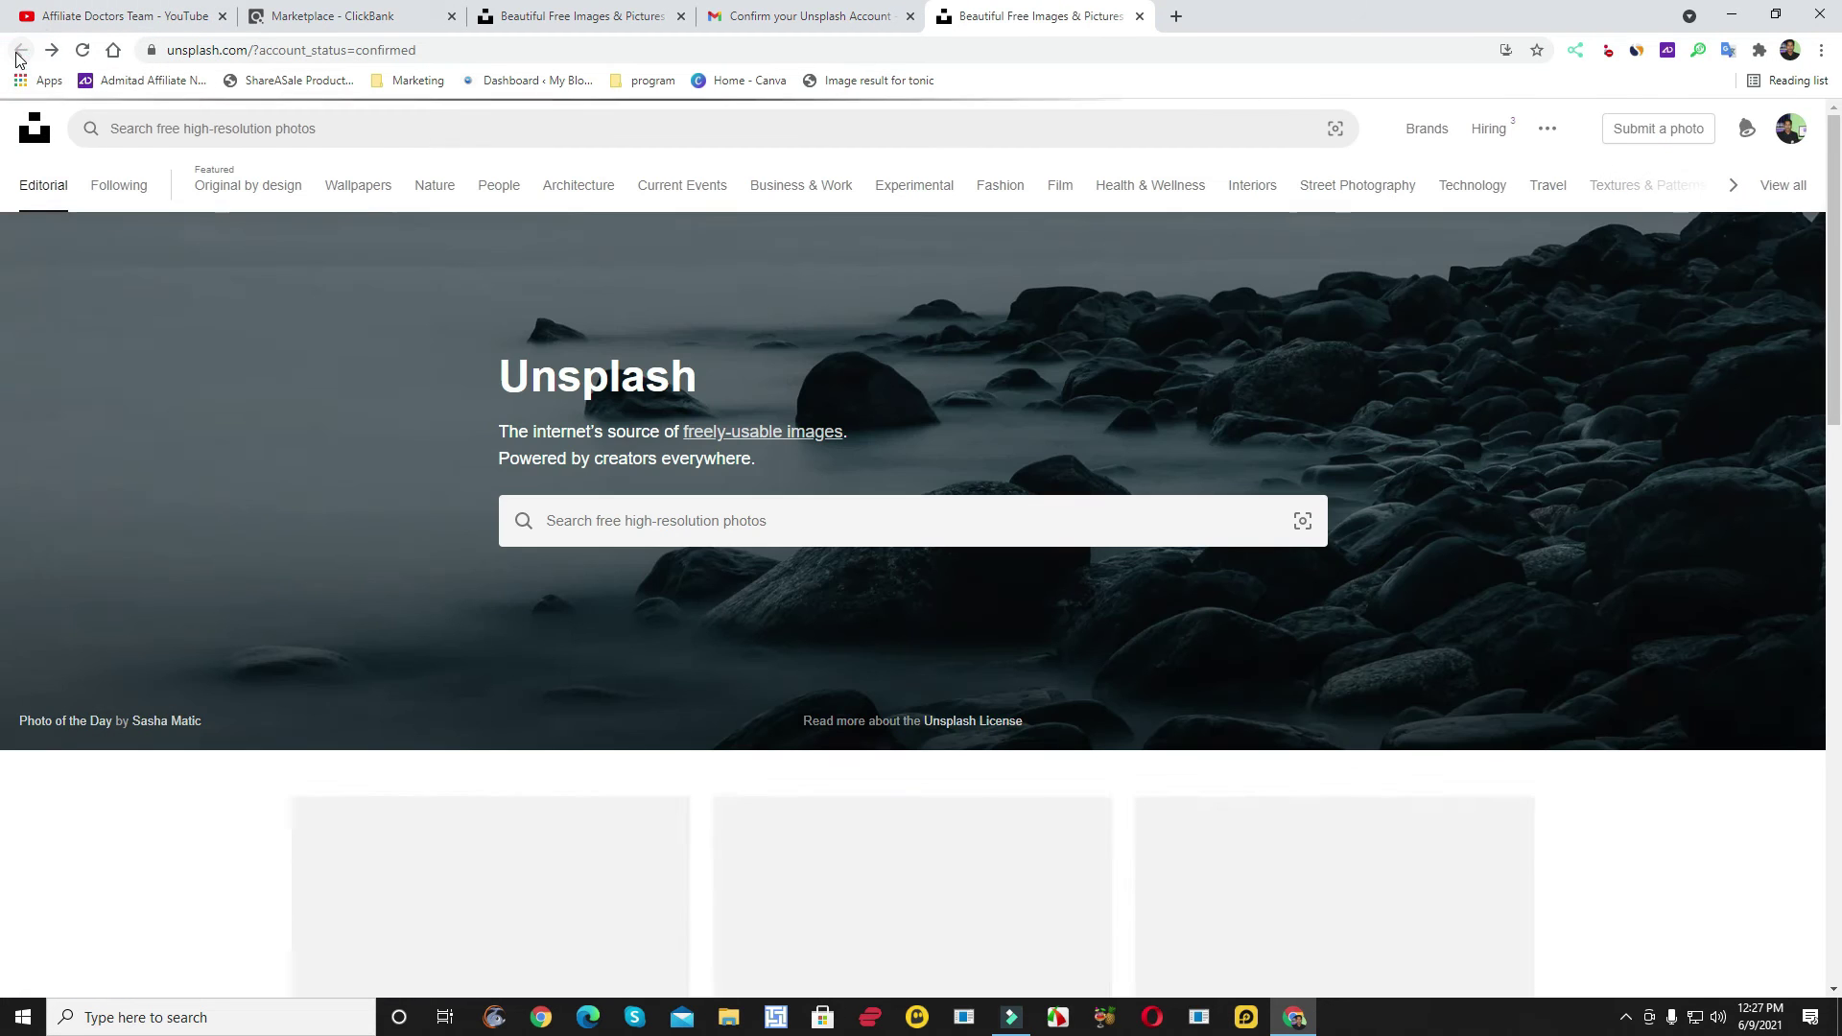
scroll(226, 432, "down", 4)
scroll(227, 420, "up", 4)
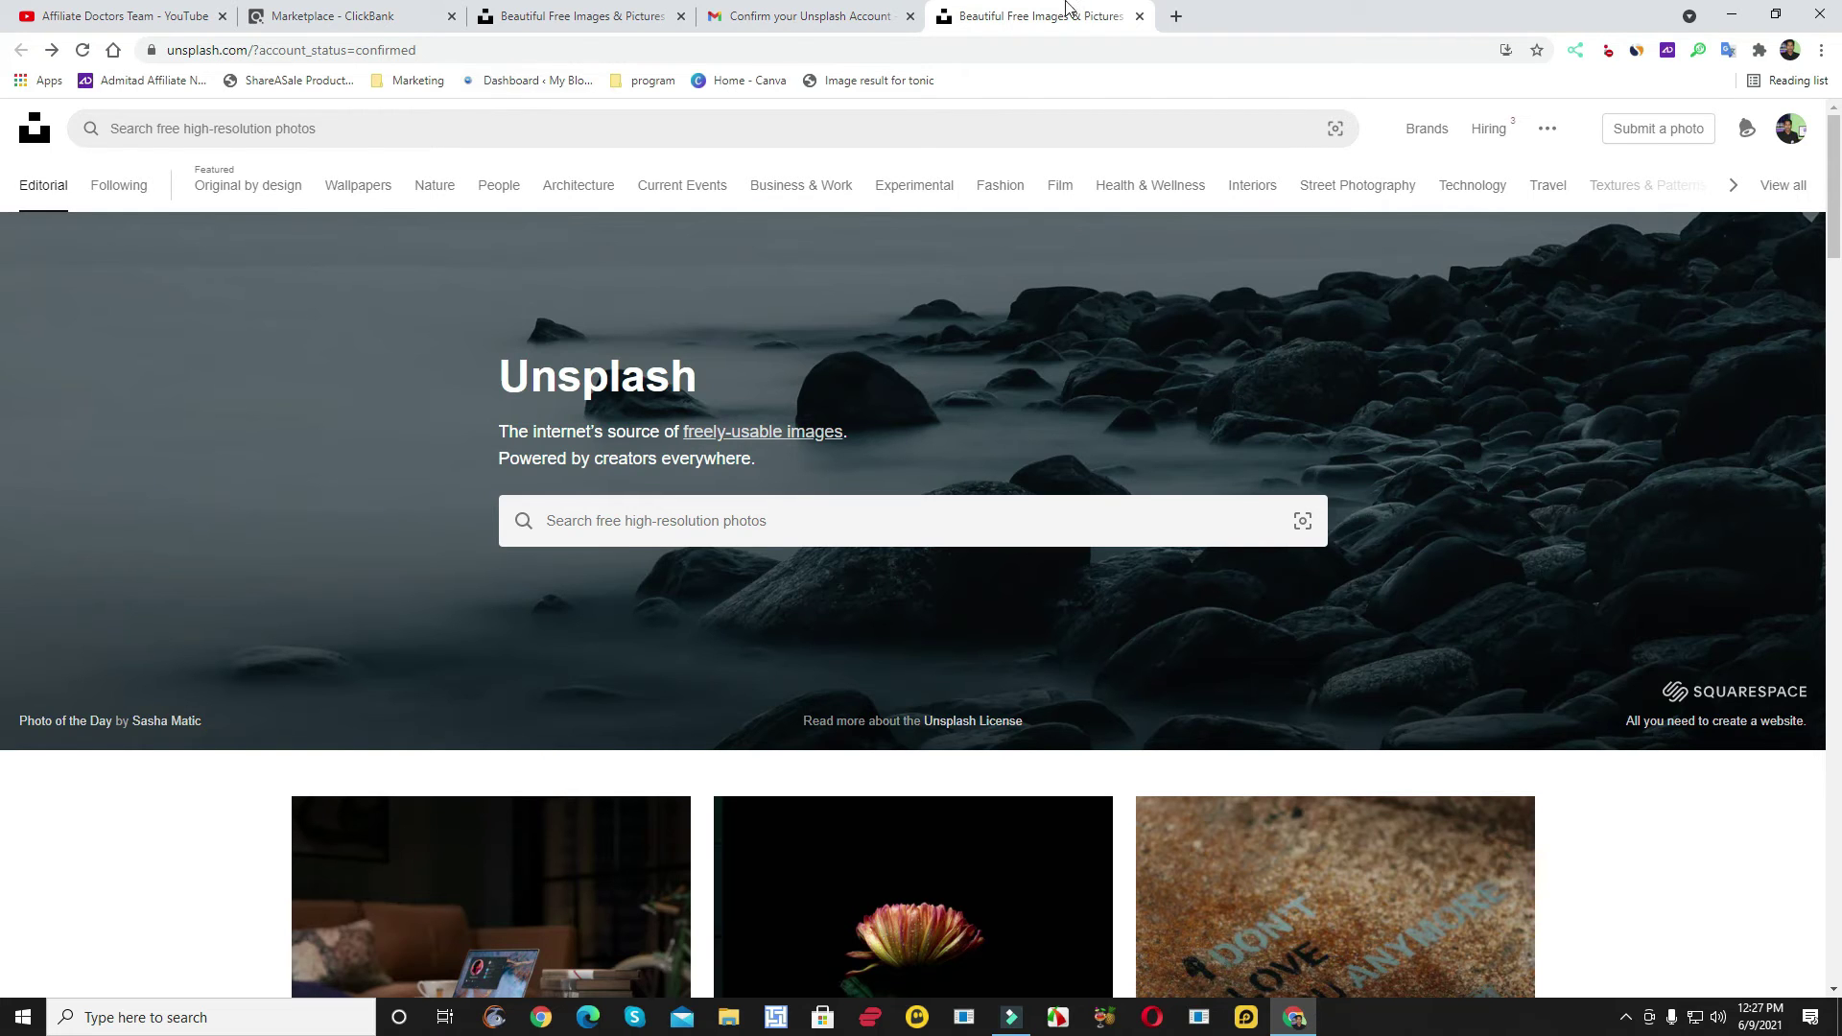
- From ClickBank's 'earn photo' results, open the Earn From Your Photos affiliate page in a new tab
left_click(374, 13)
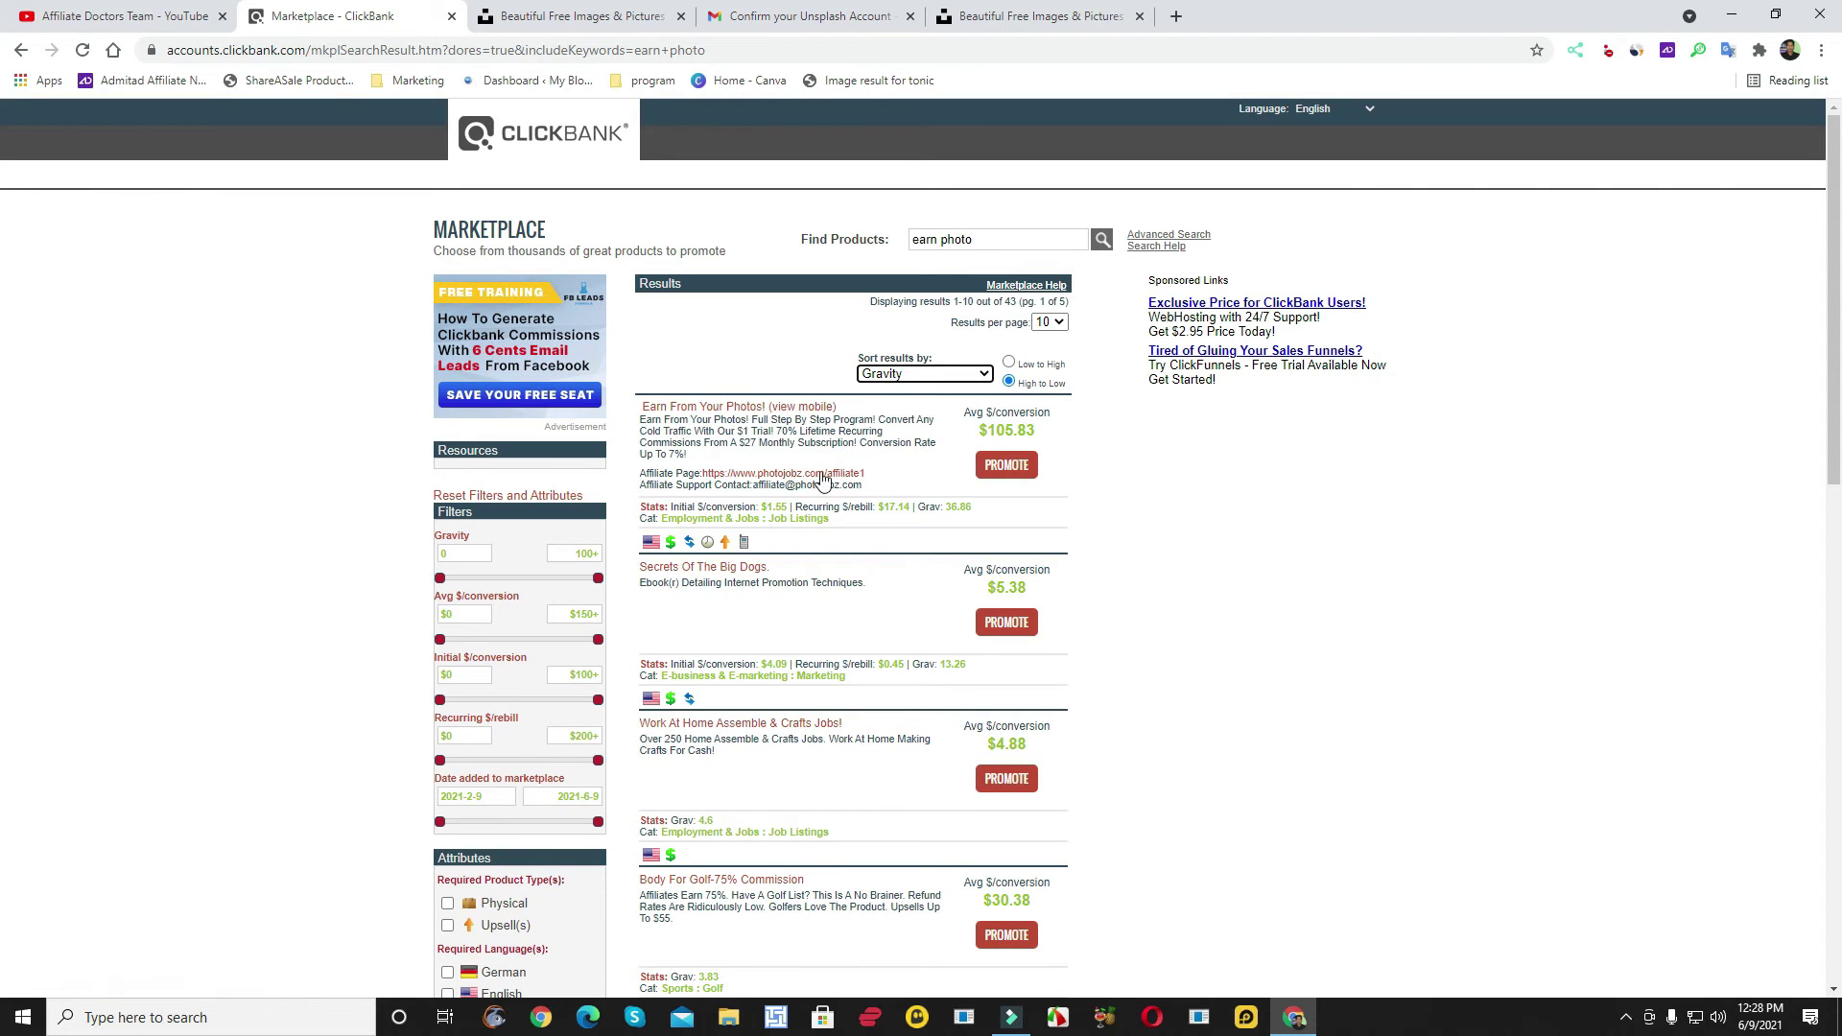
left_click(783, 476)
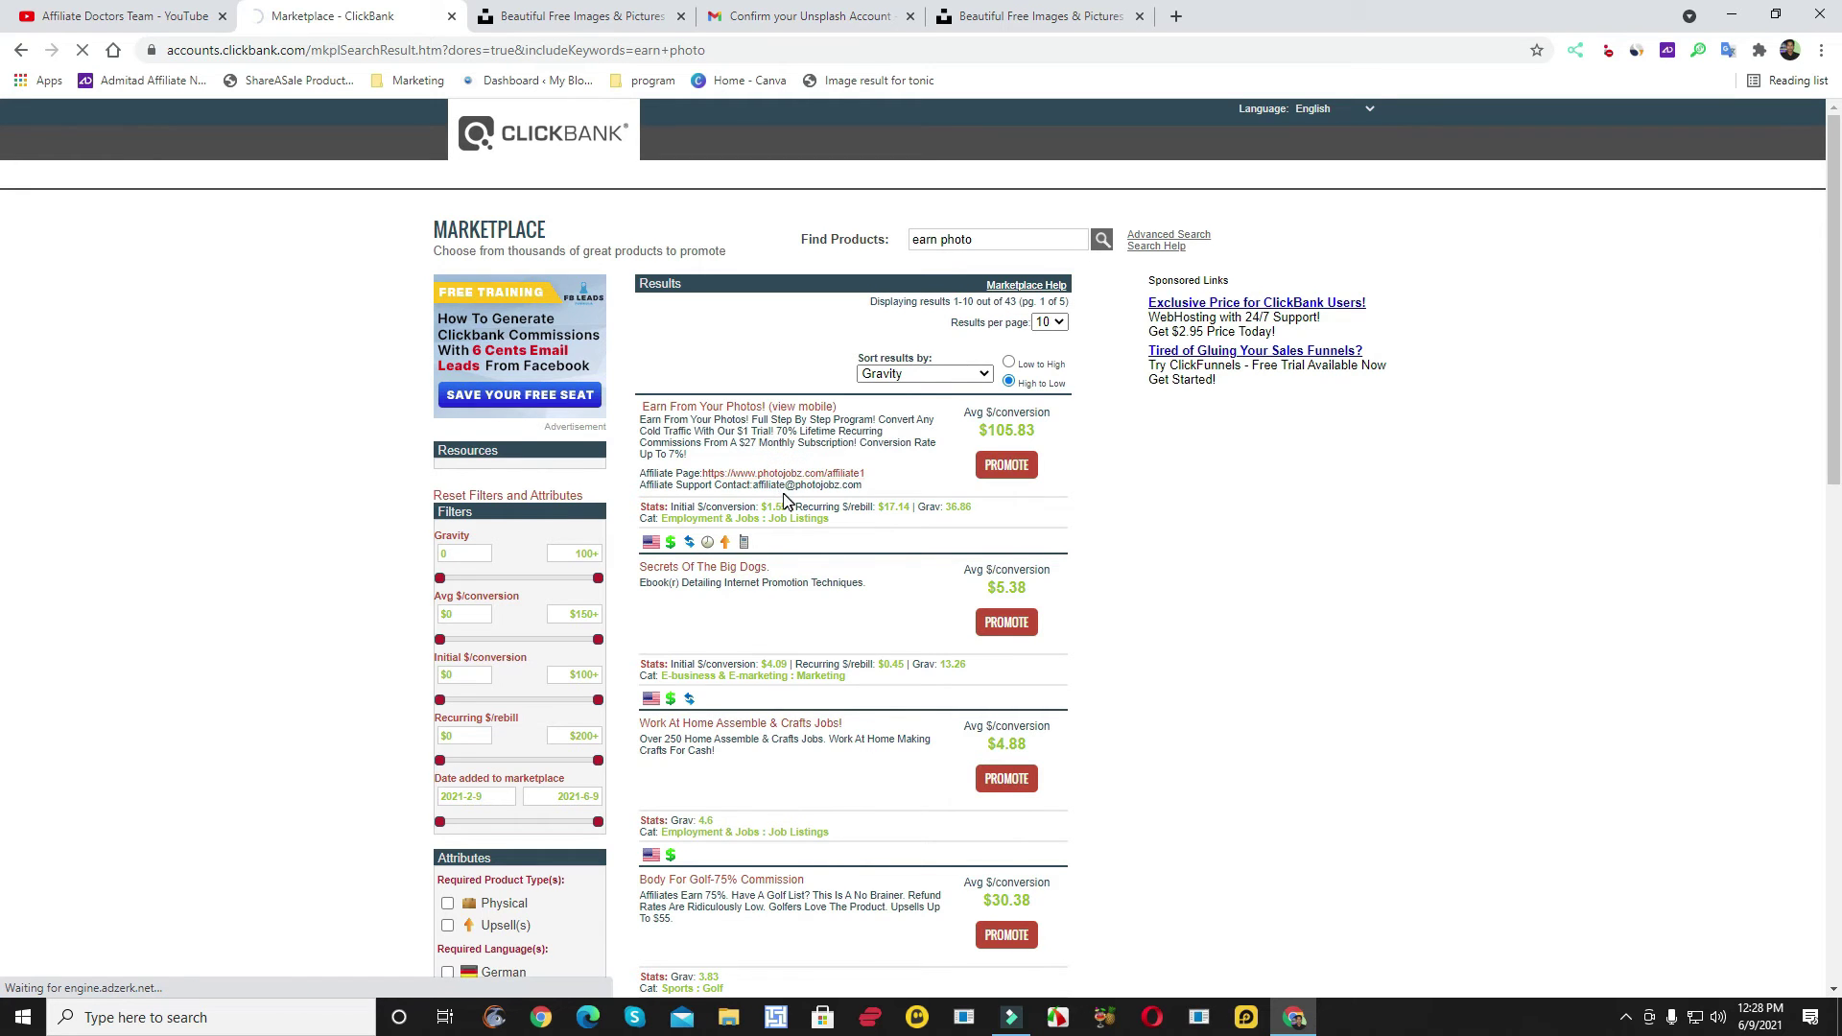
right_click(782, 452)
left_click(815, 470)
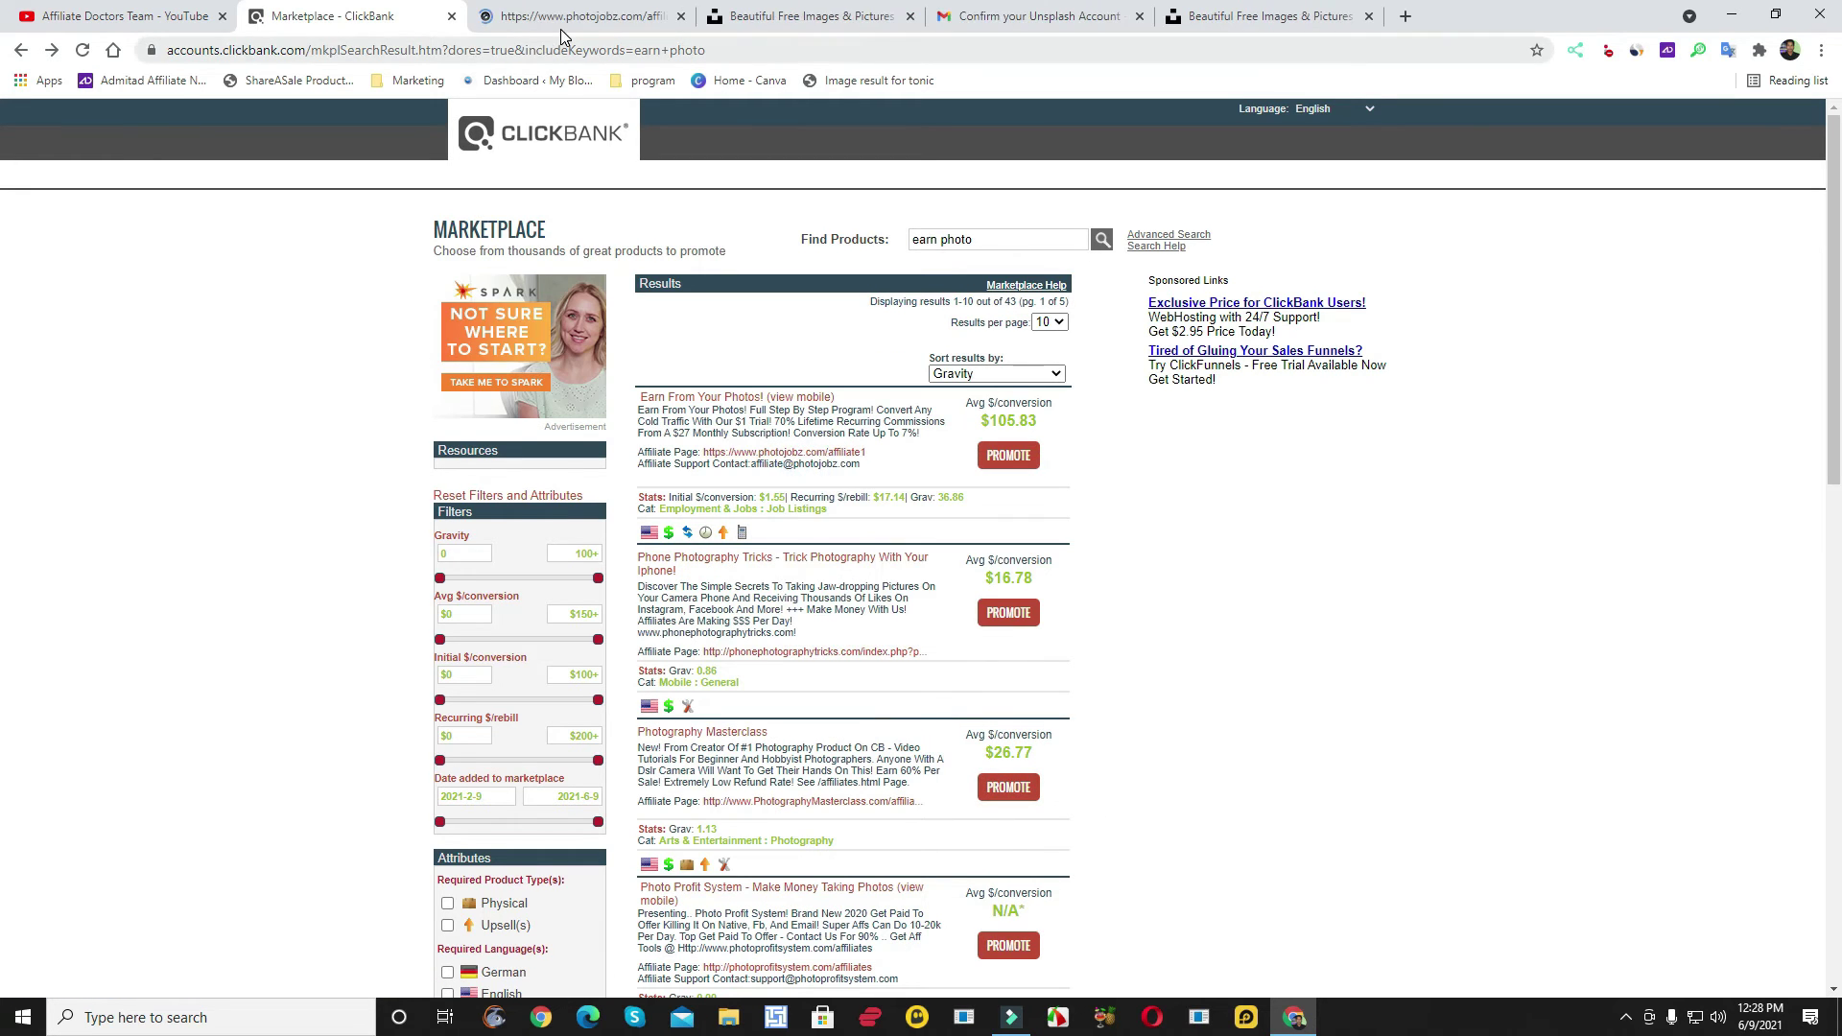
- On the PhotoJobz page, open the affiliate tools without signing up
left_click(569, 16)
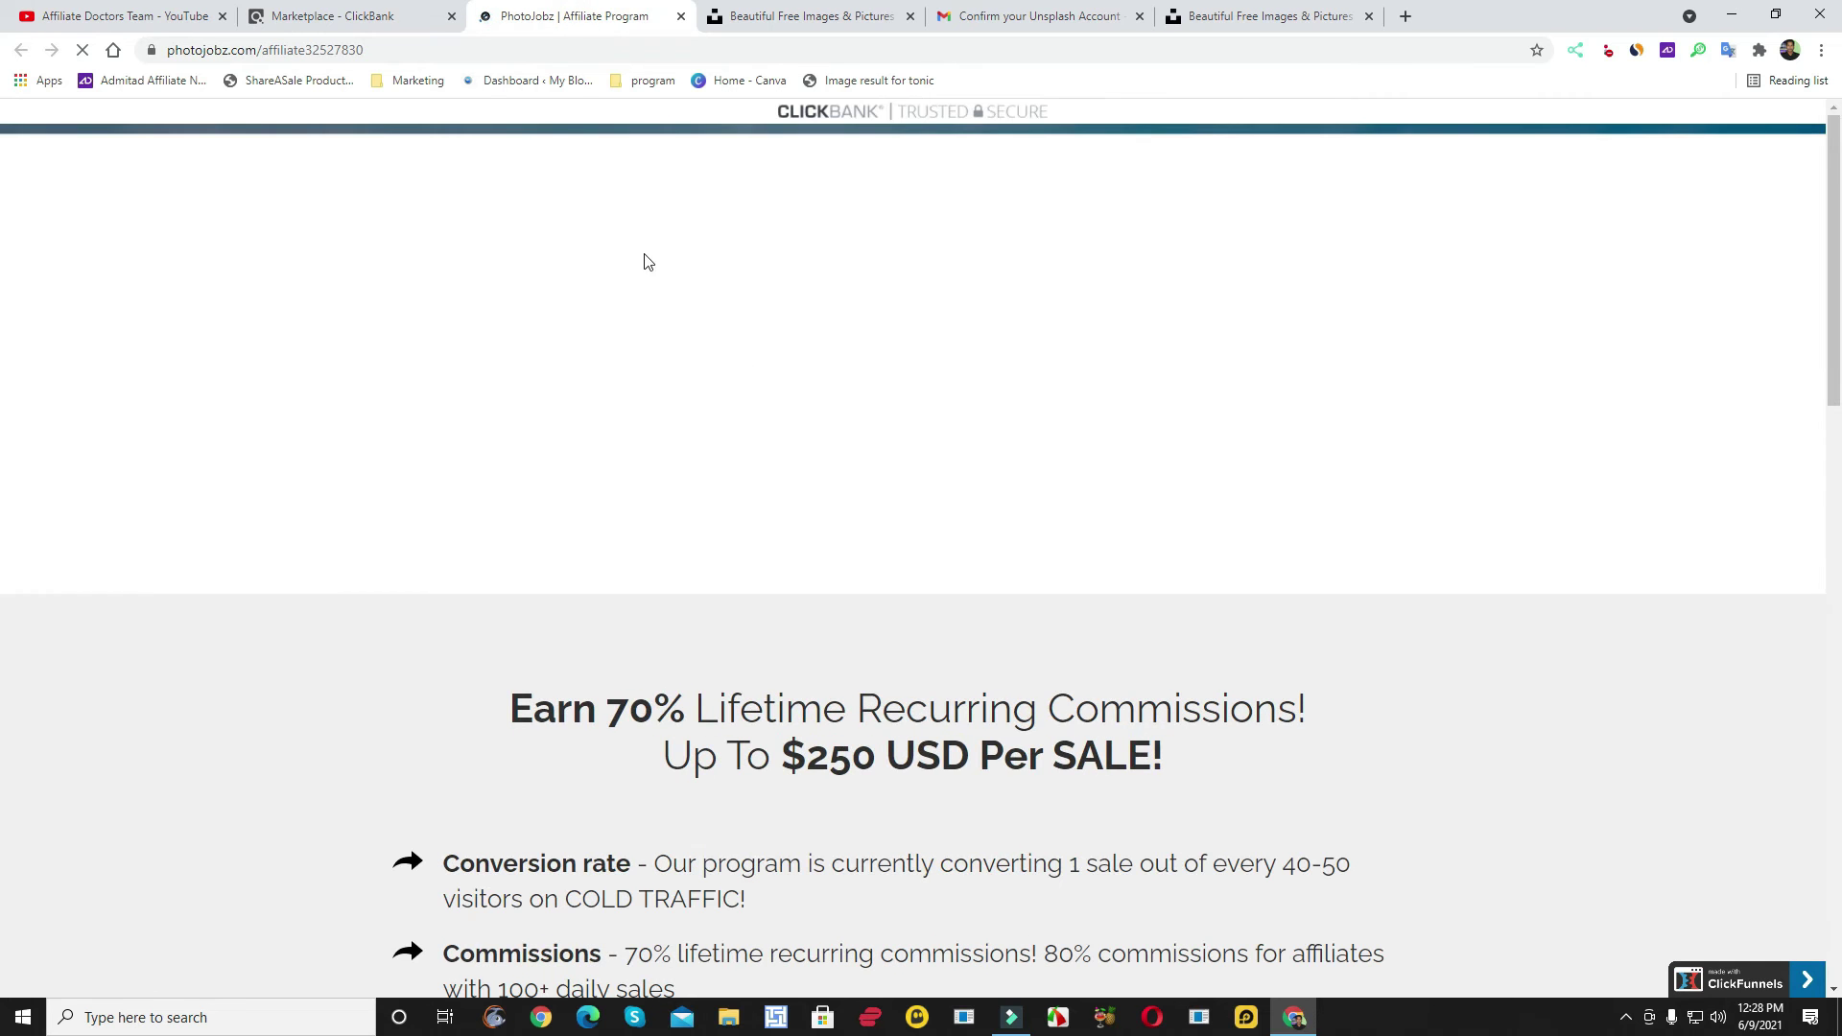
scroll(878, 361, "down", 10)
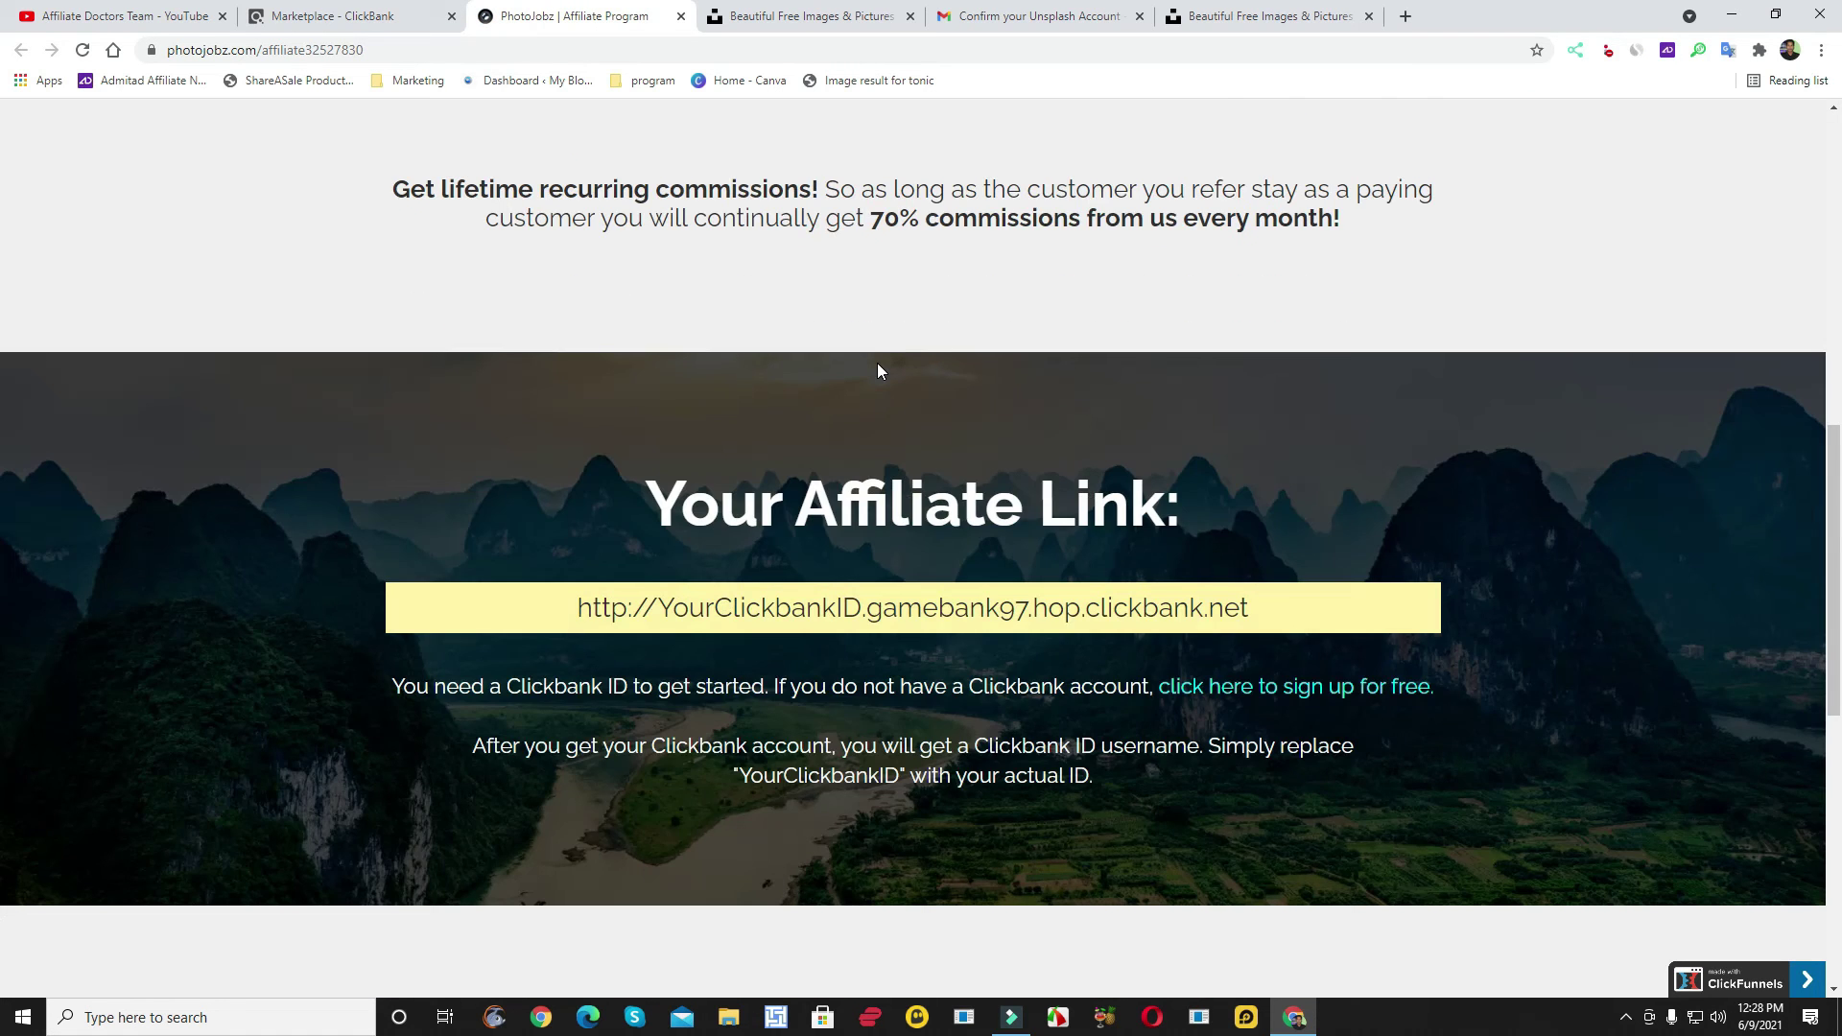
scroll(877, 363, "down", 8)
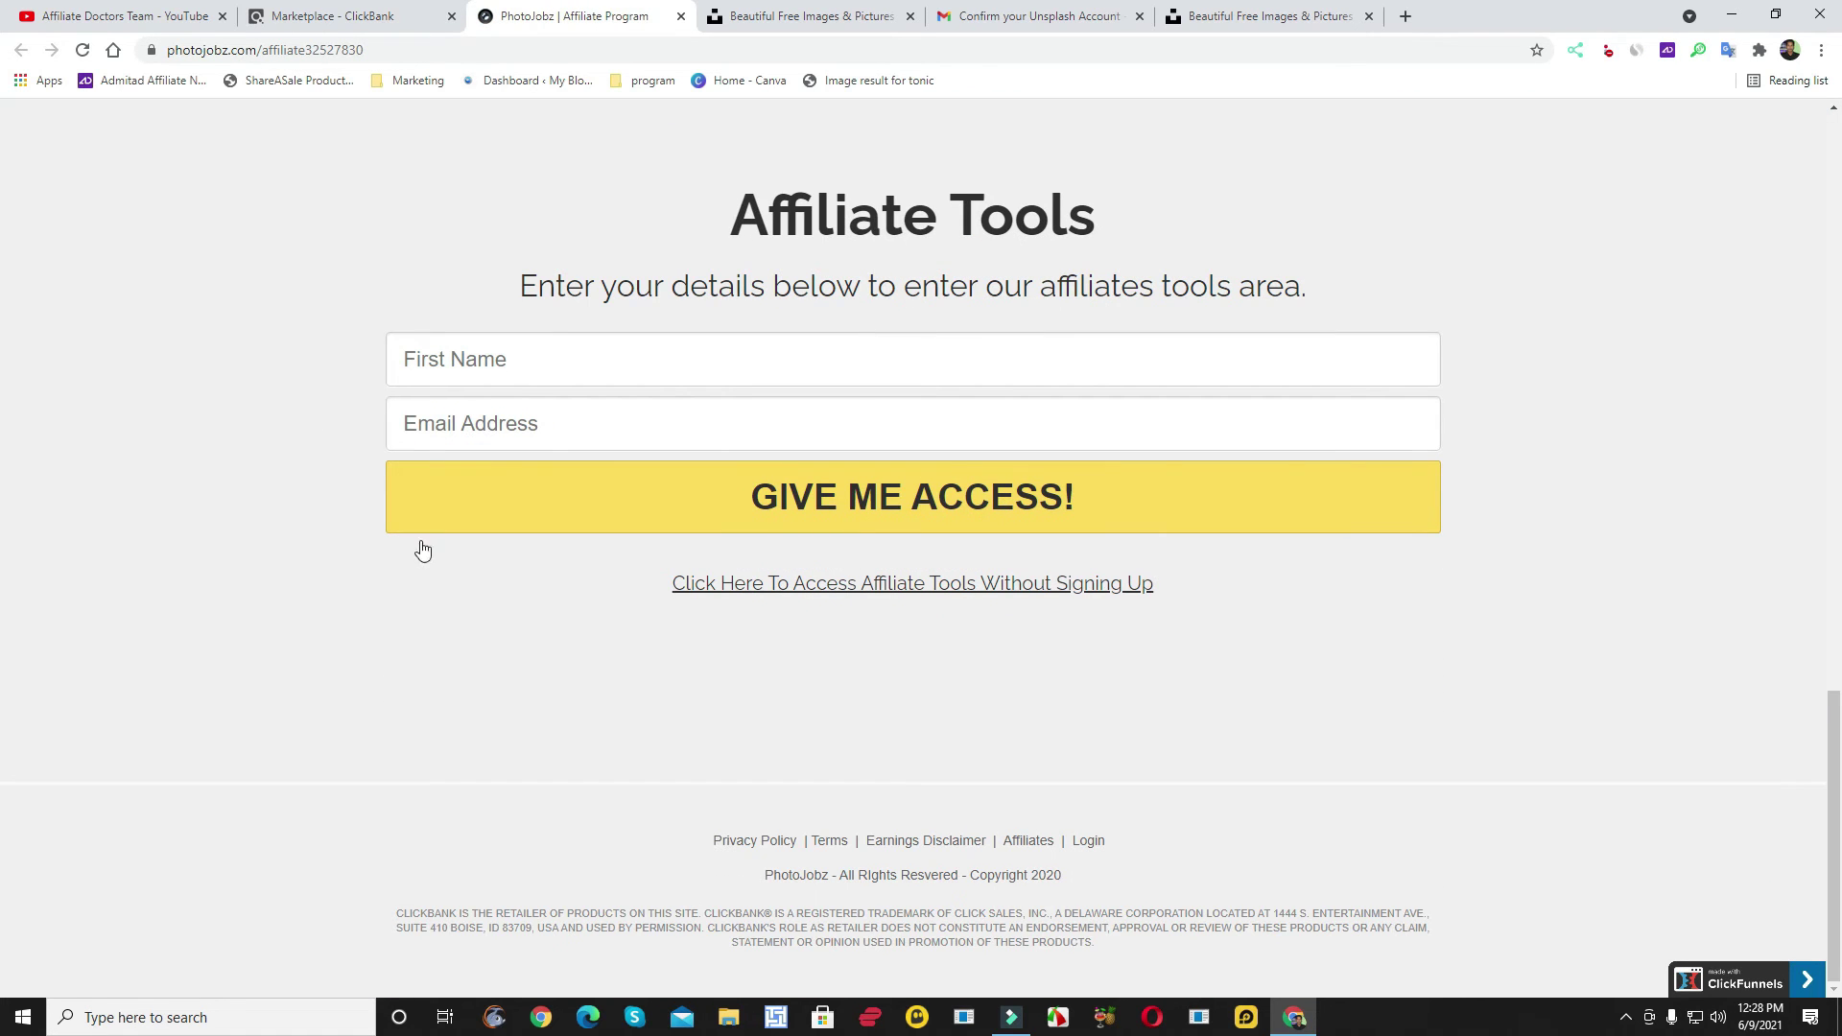
left_click(896, 587)
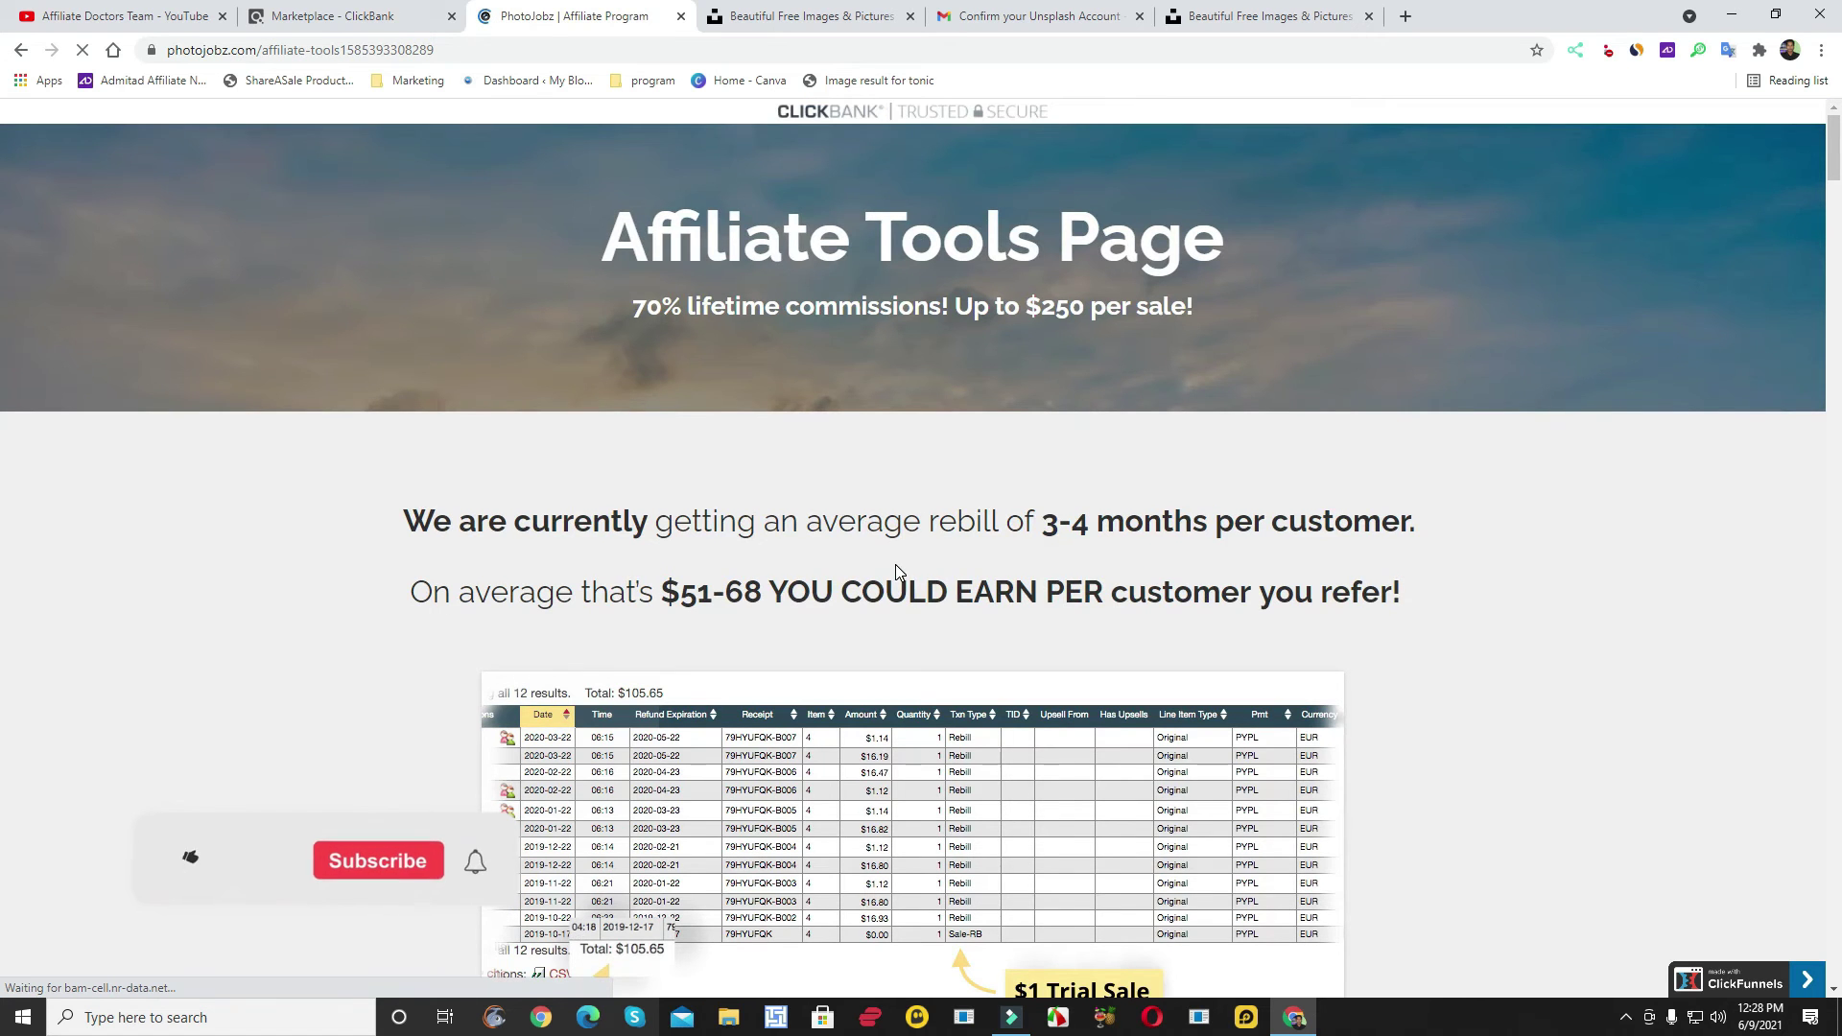
- Jump to the Email Swipes section and scroll through the swipes and their subject lines
scroll(891, 564, "down", 12)
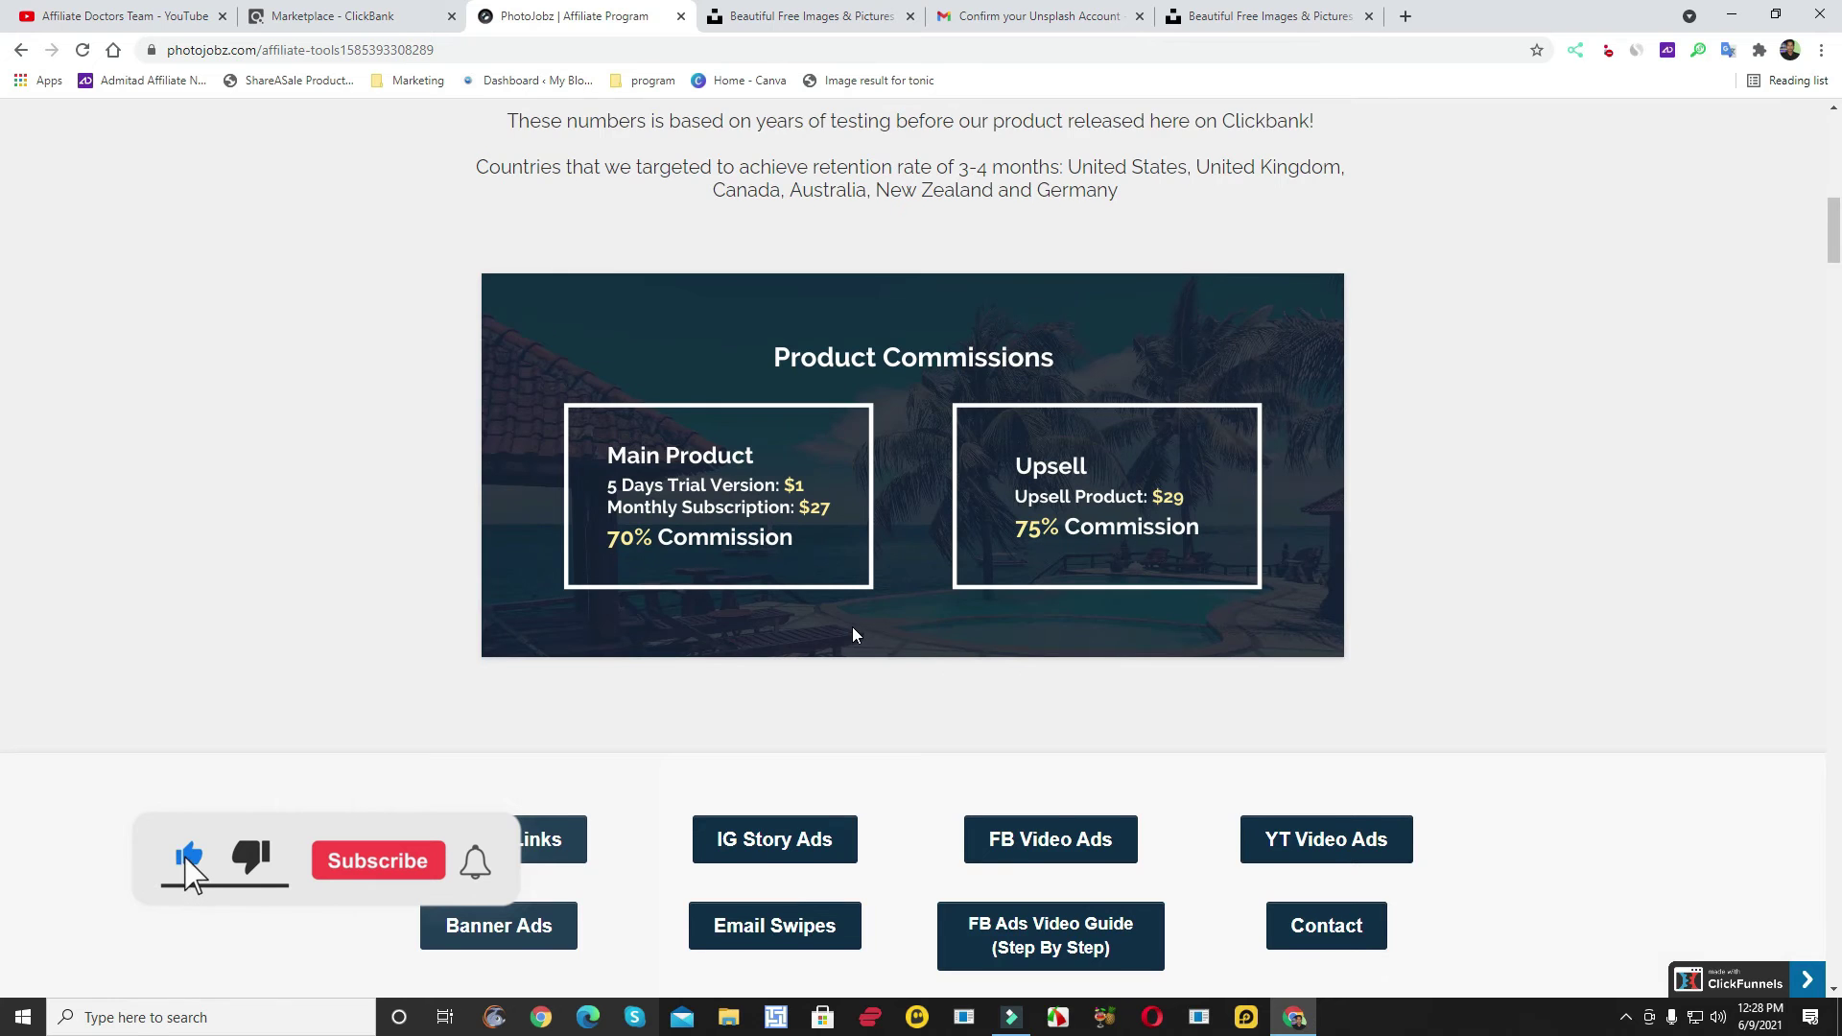
scroll(852, 633, "down", 4)
left_click(796, 543)
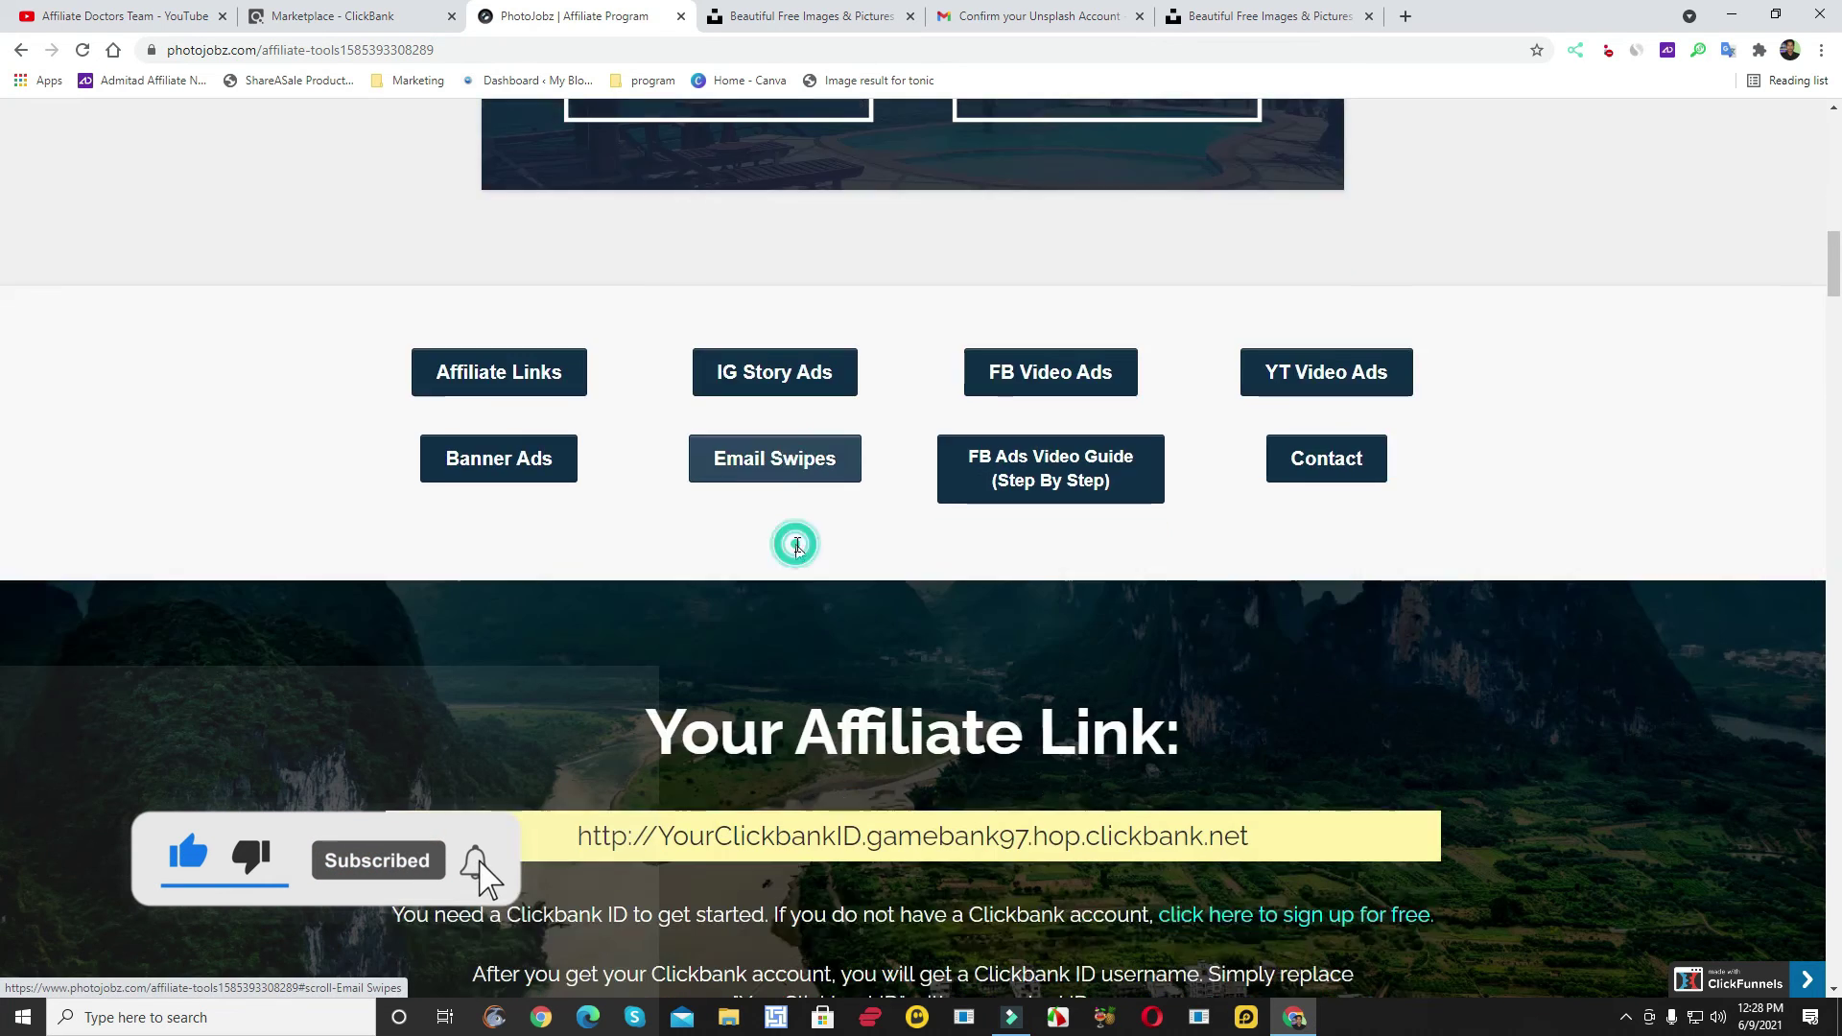
scroll(827, 548, "down", 2)
scroll(825, 545, "down", 7)
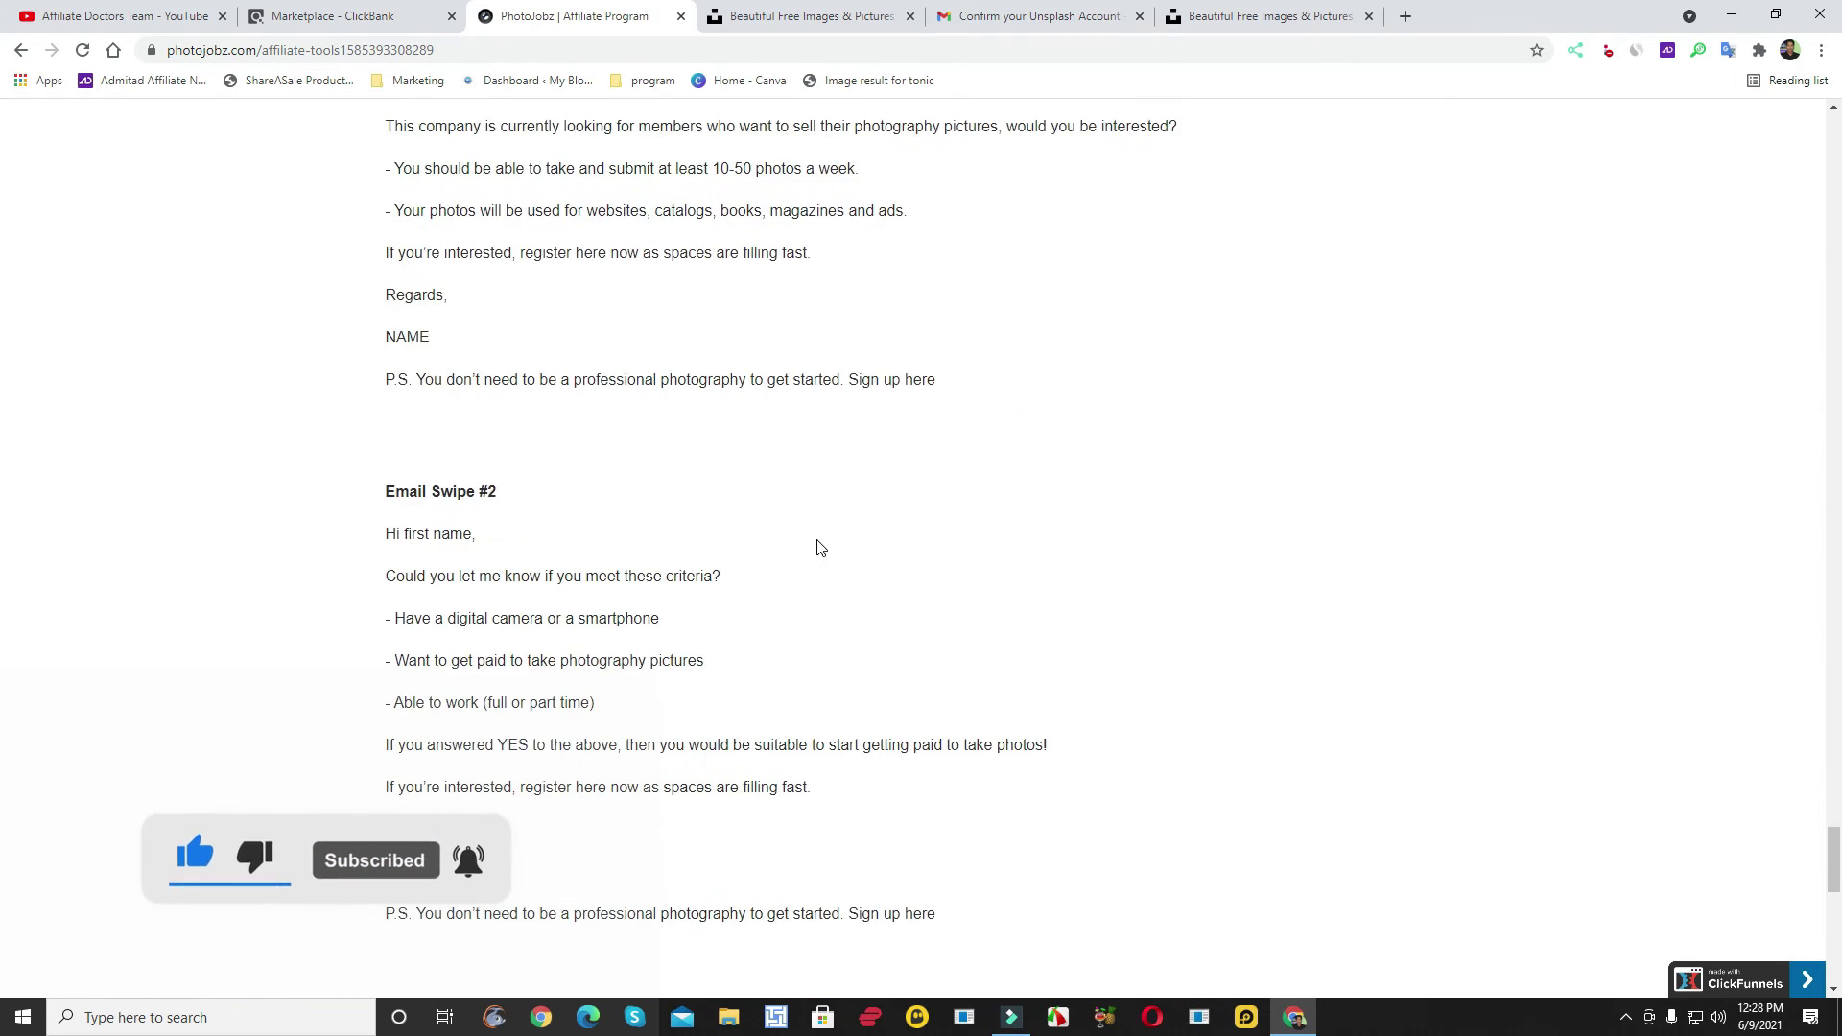
scroll(811, 542, "up", 3)
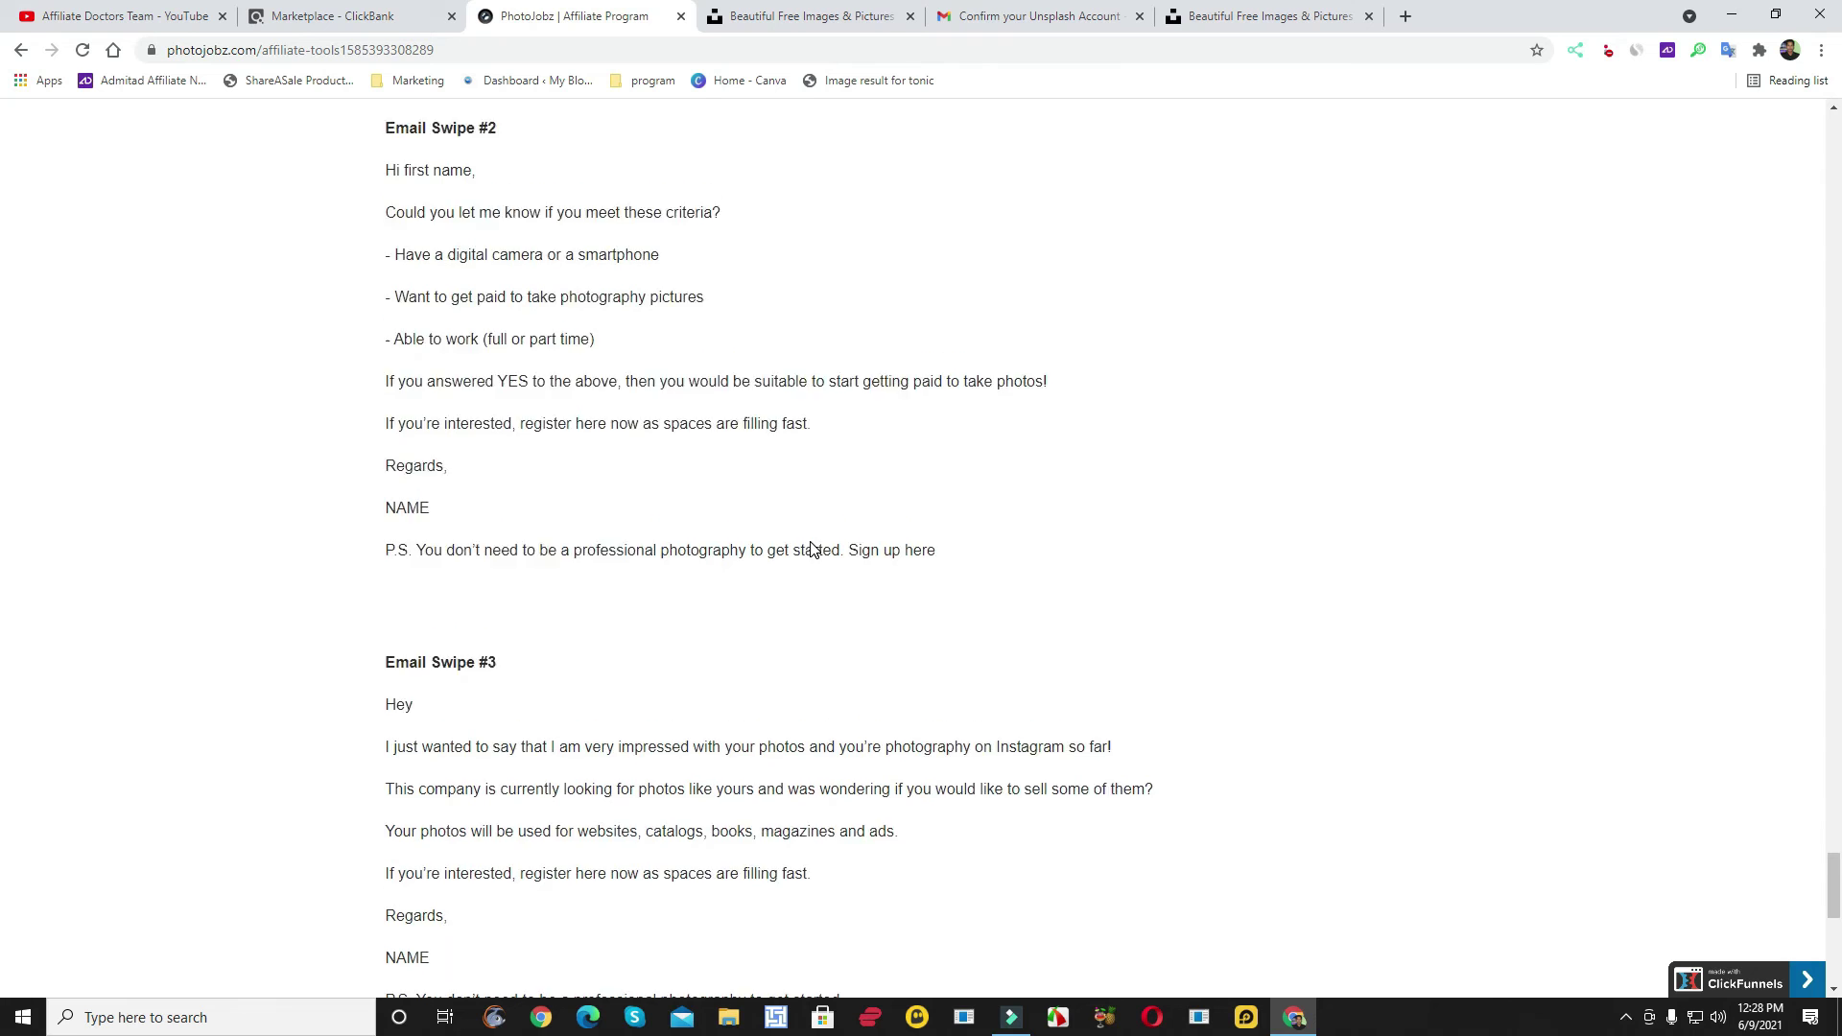
scroll(806, 549, "up", 4)
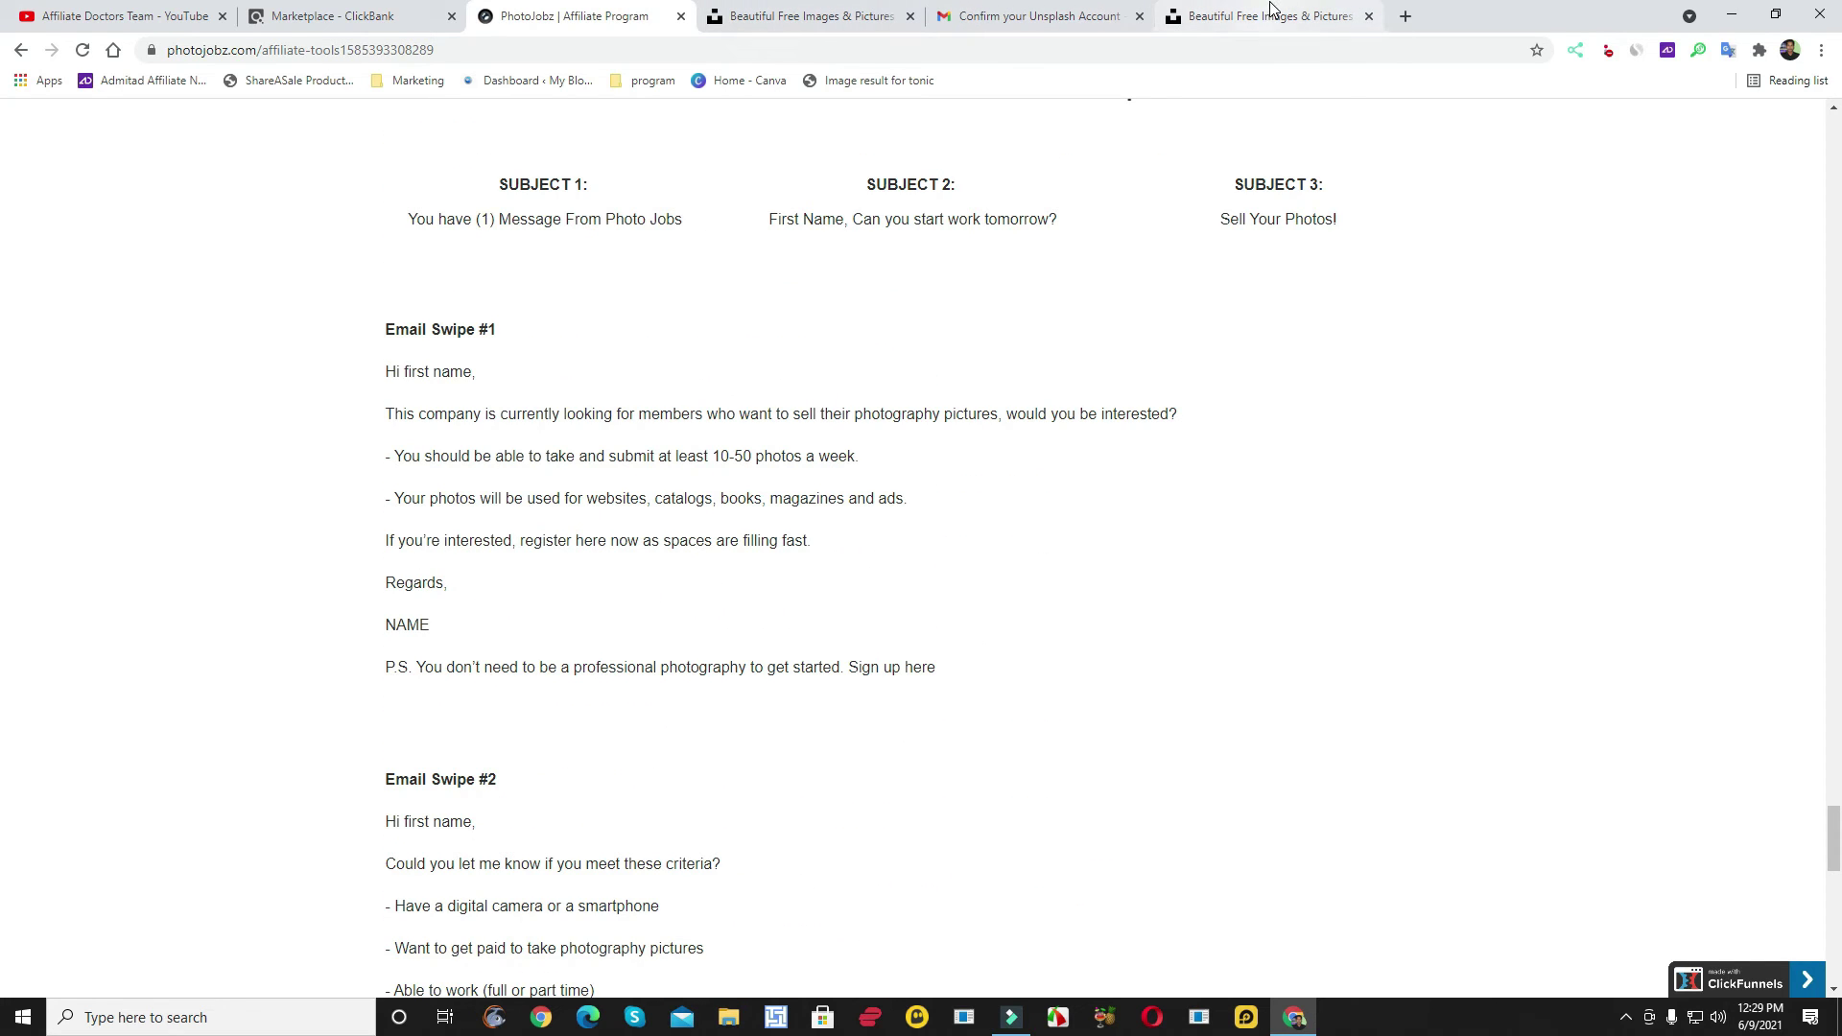
- Back on Unsplash, save the login password in the browser and scroll the photo grid
left_click(833, 21)
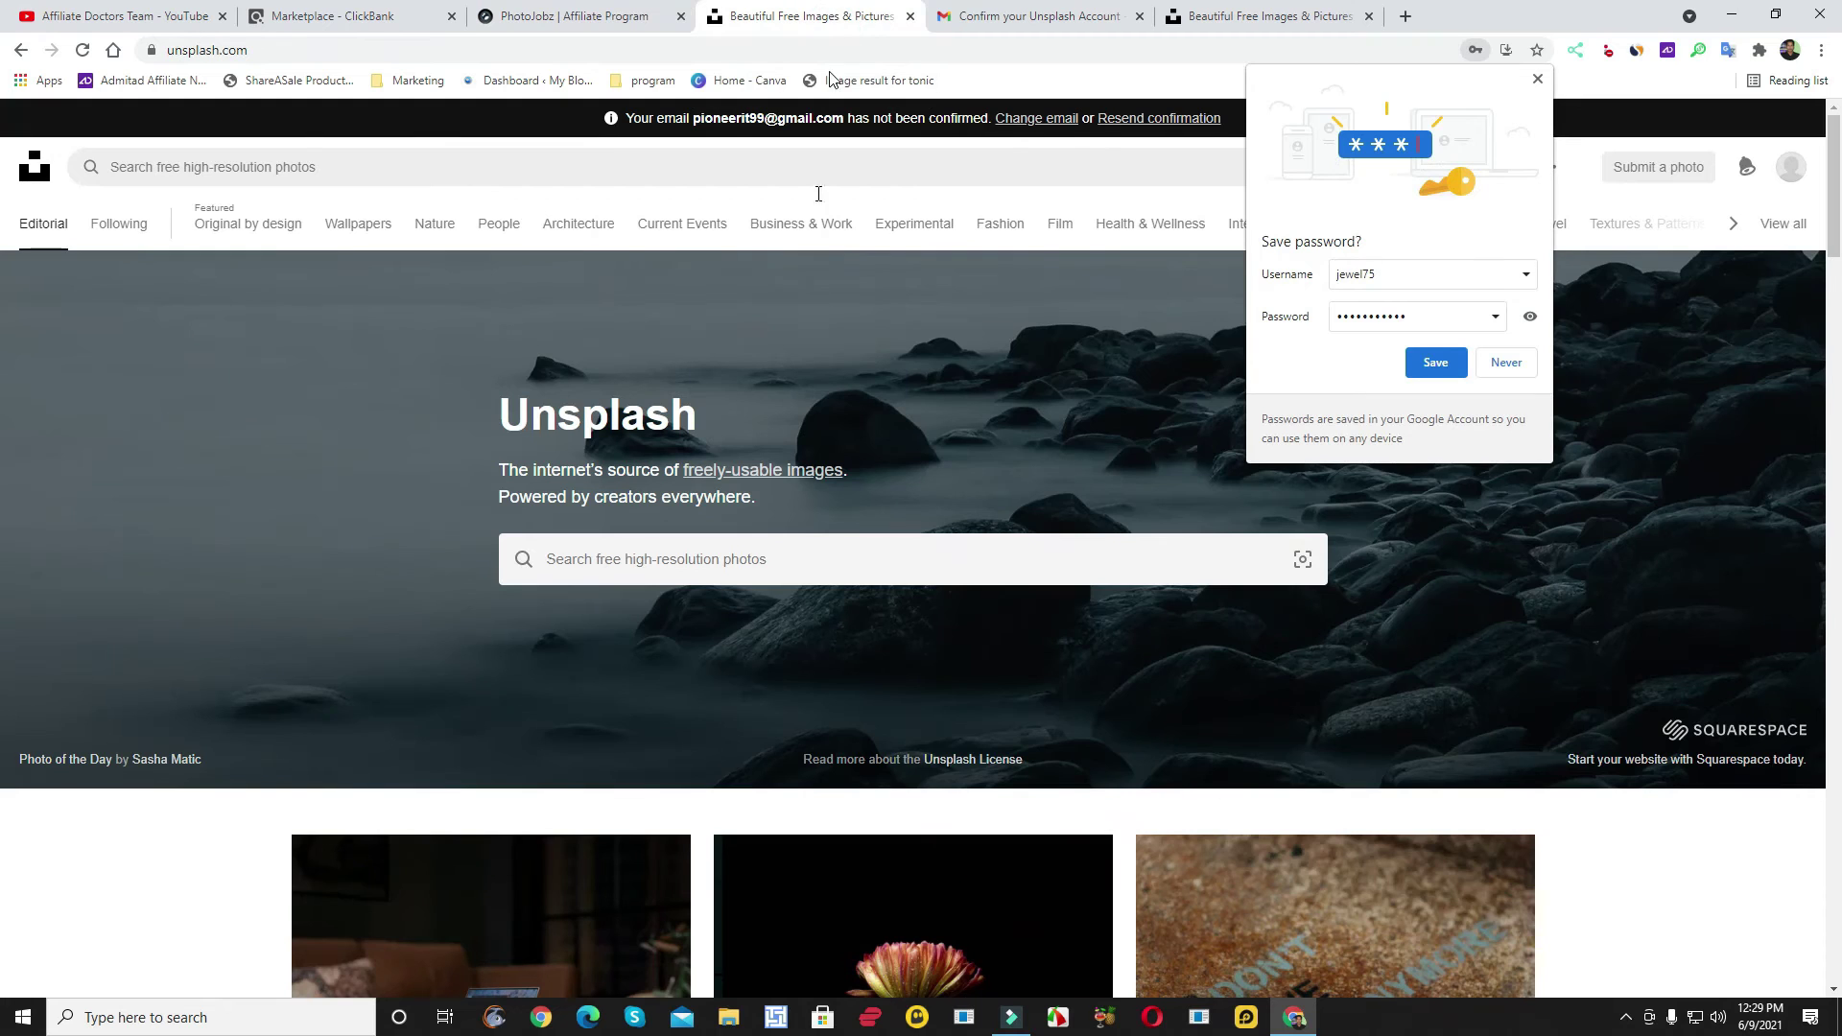
left_click(1436, 362)
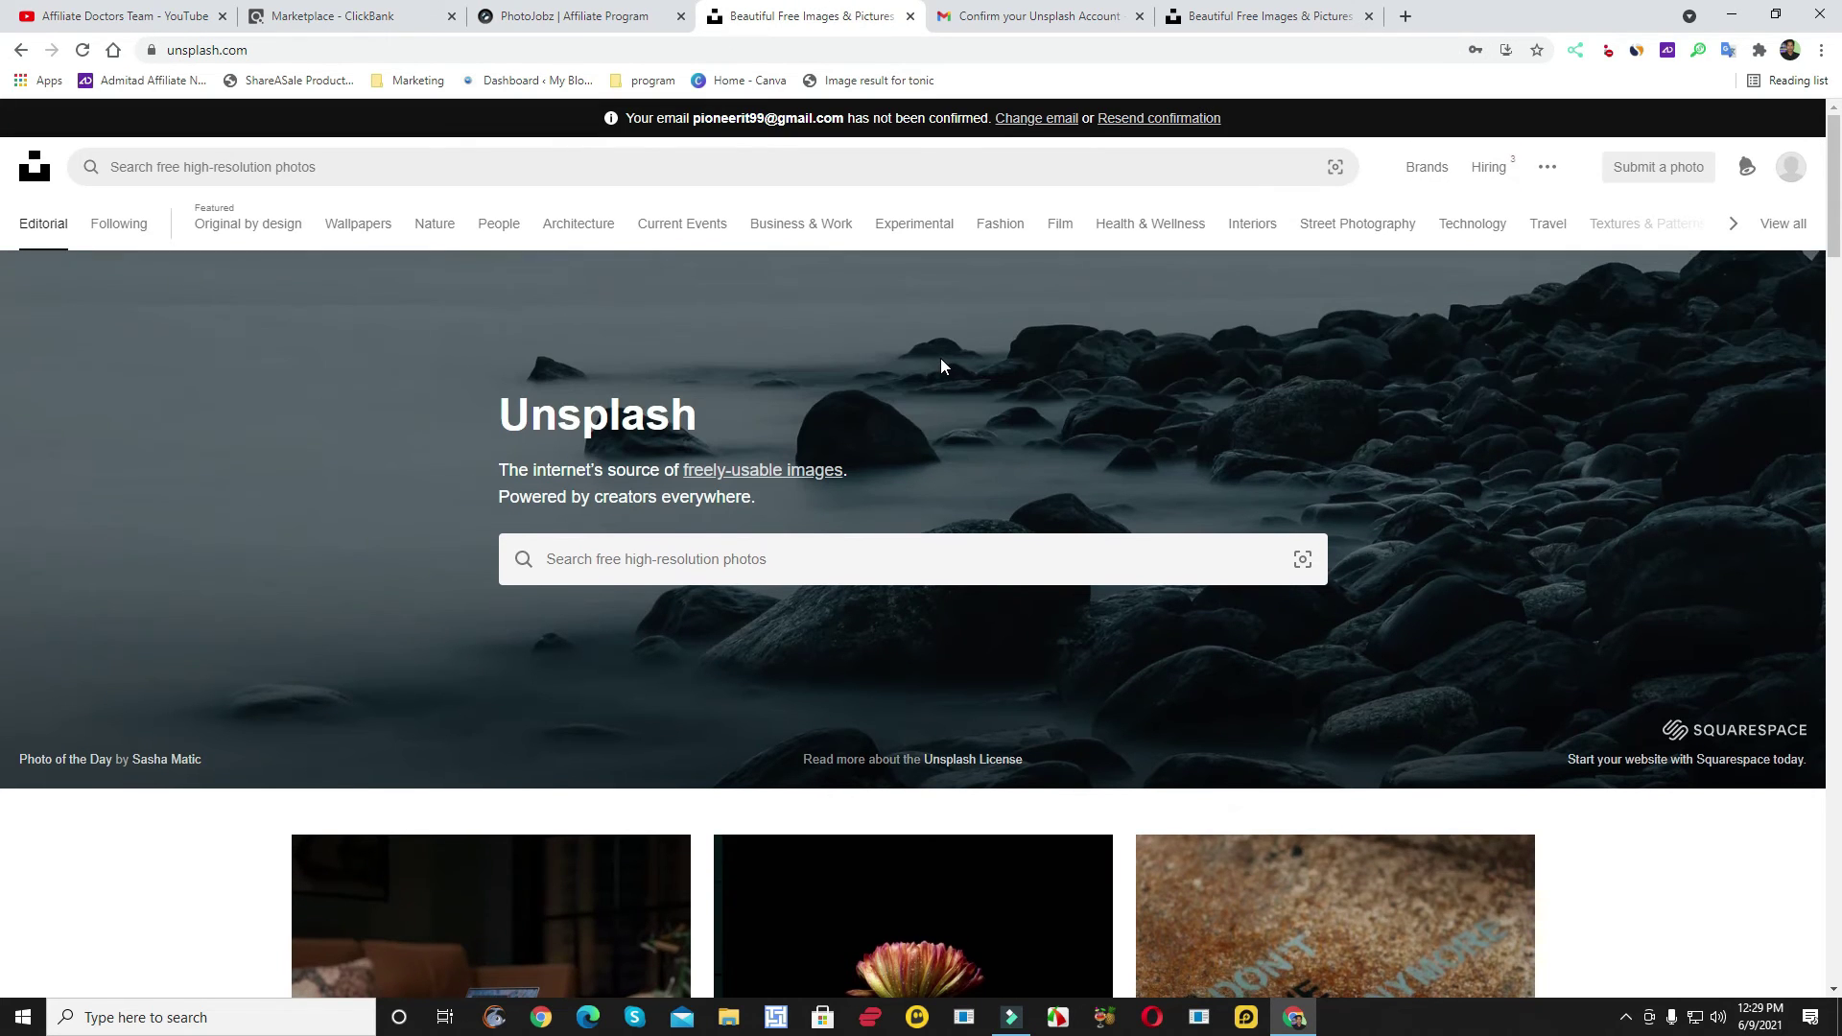
scroll(940, 364, "down", 6)
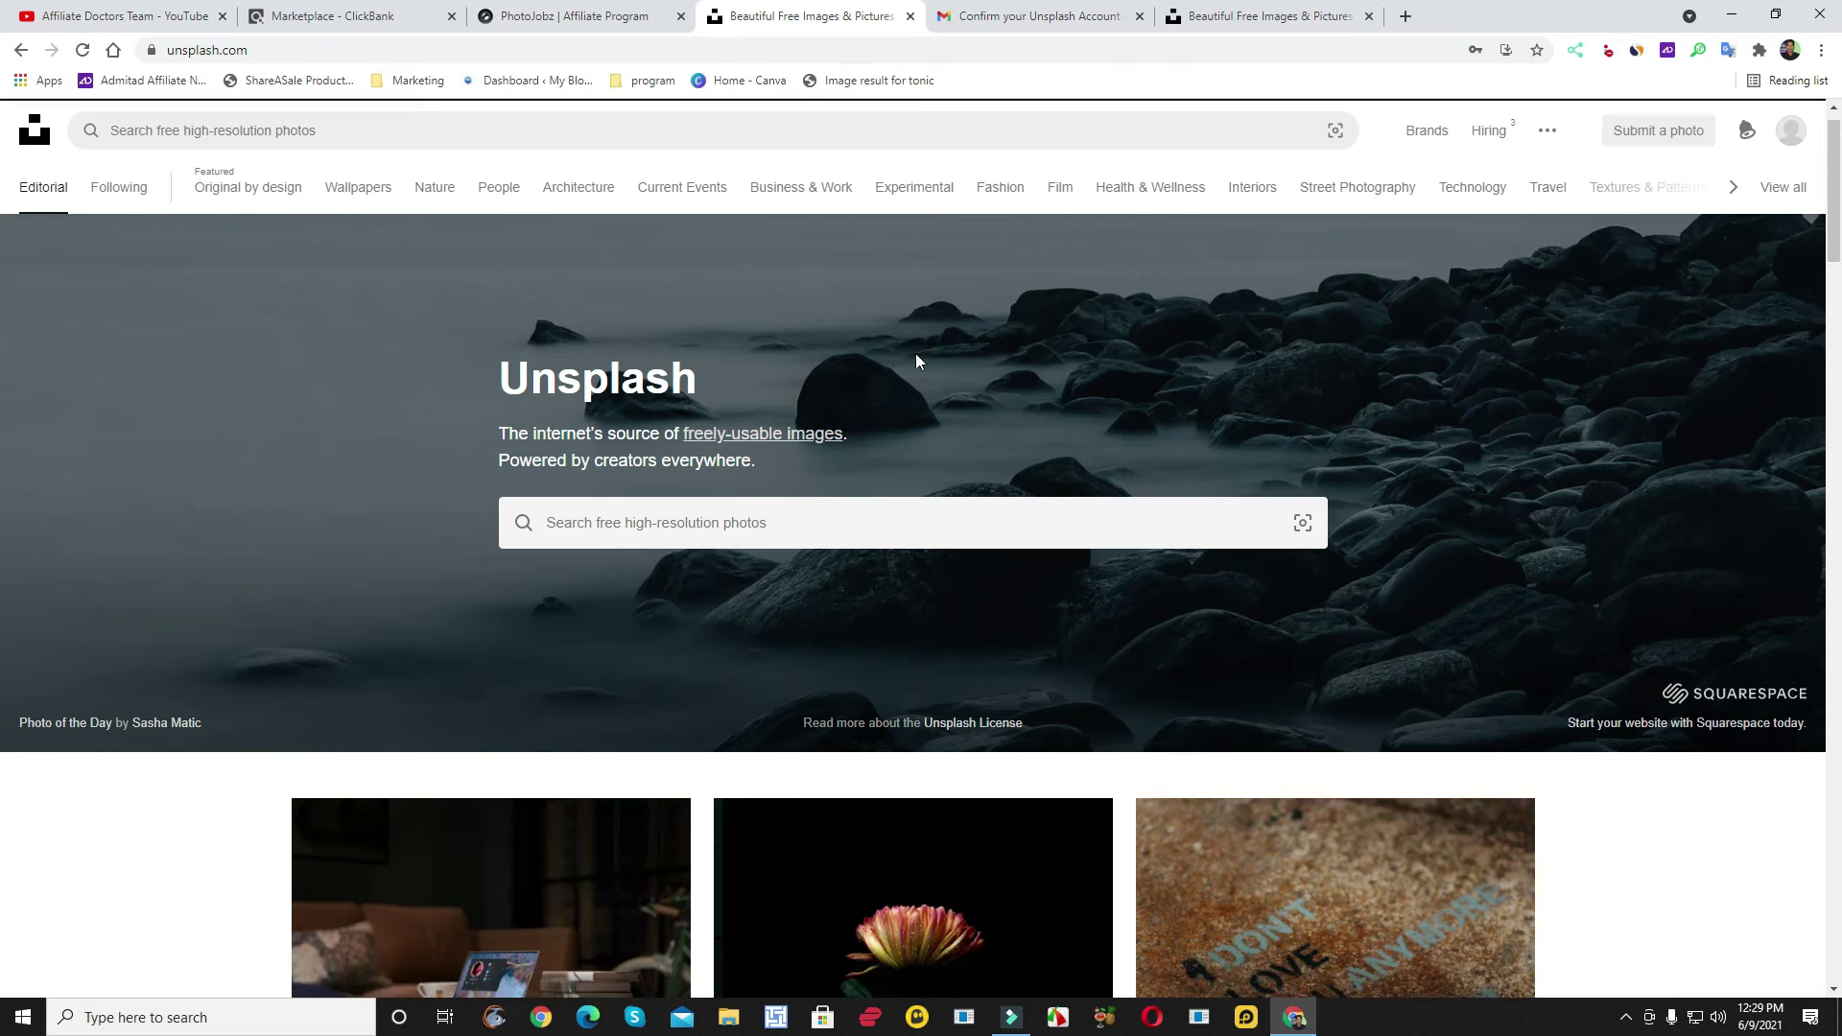
scroll(947, 337, "down", 3)
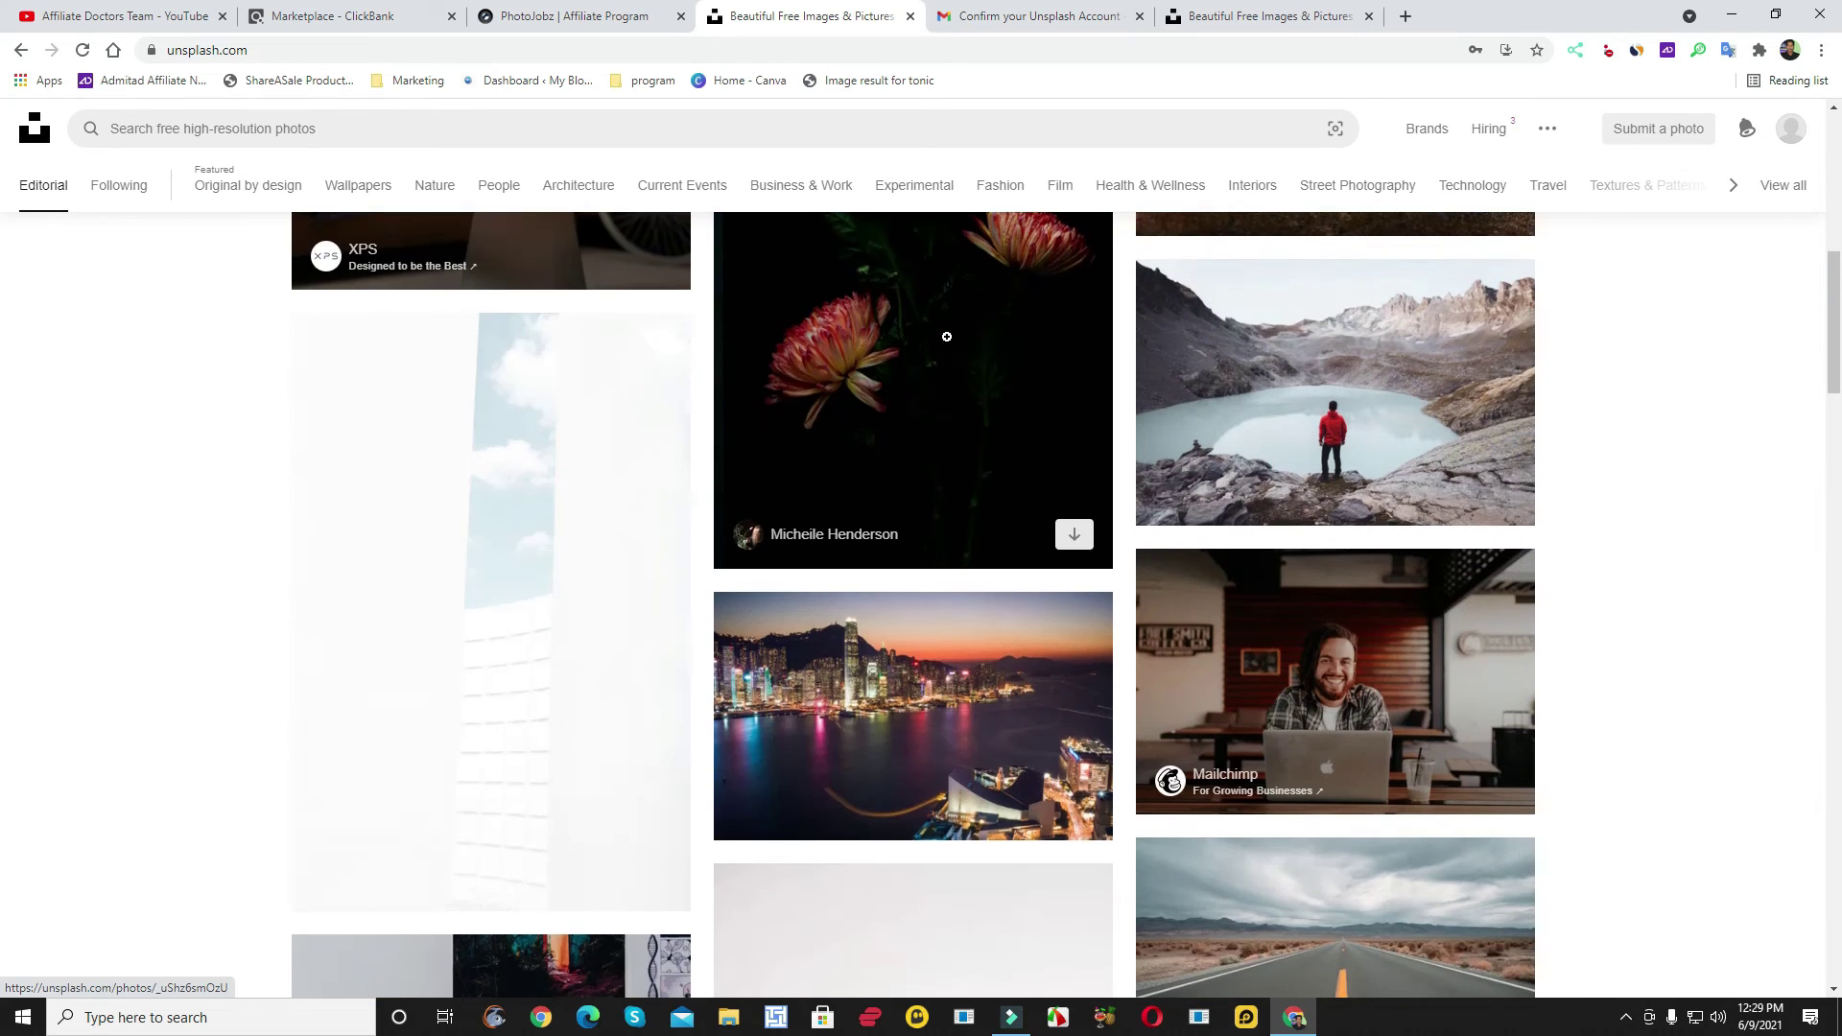
scroll(828, 533, "down", 8)
scroll(828, 533, "down", 5)
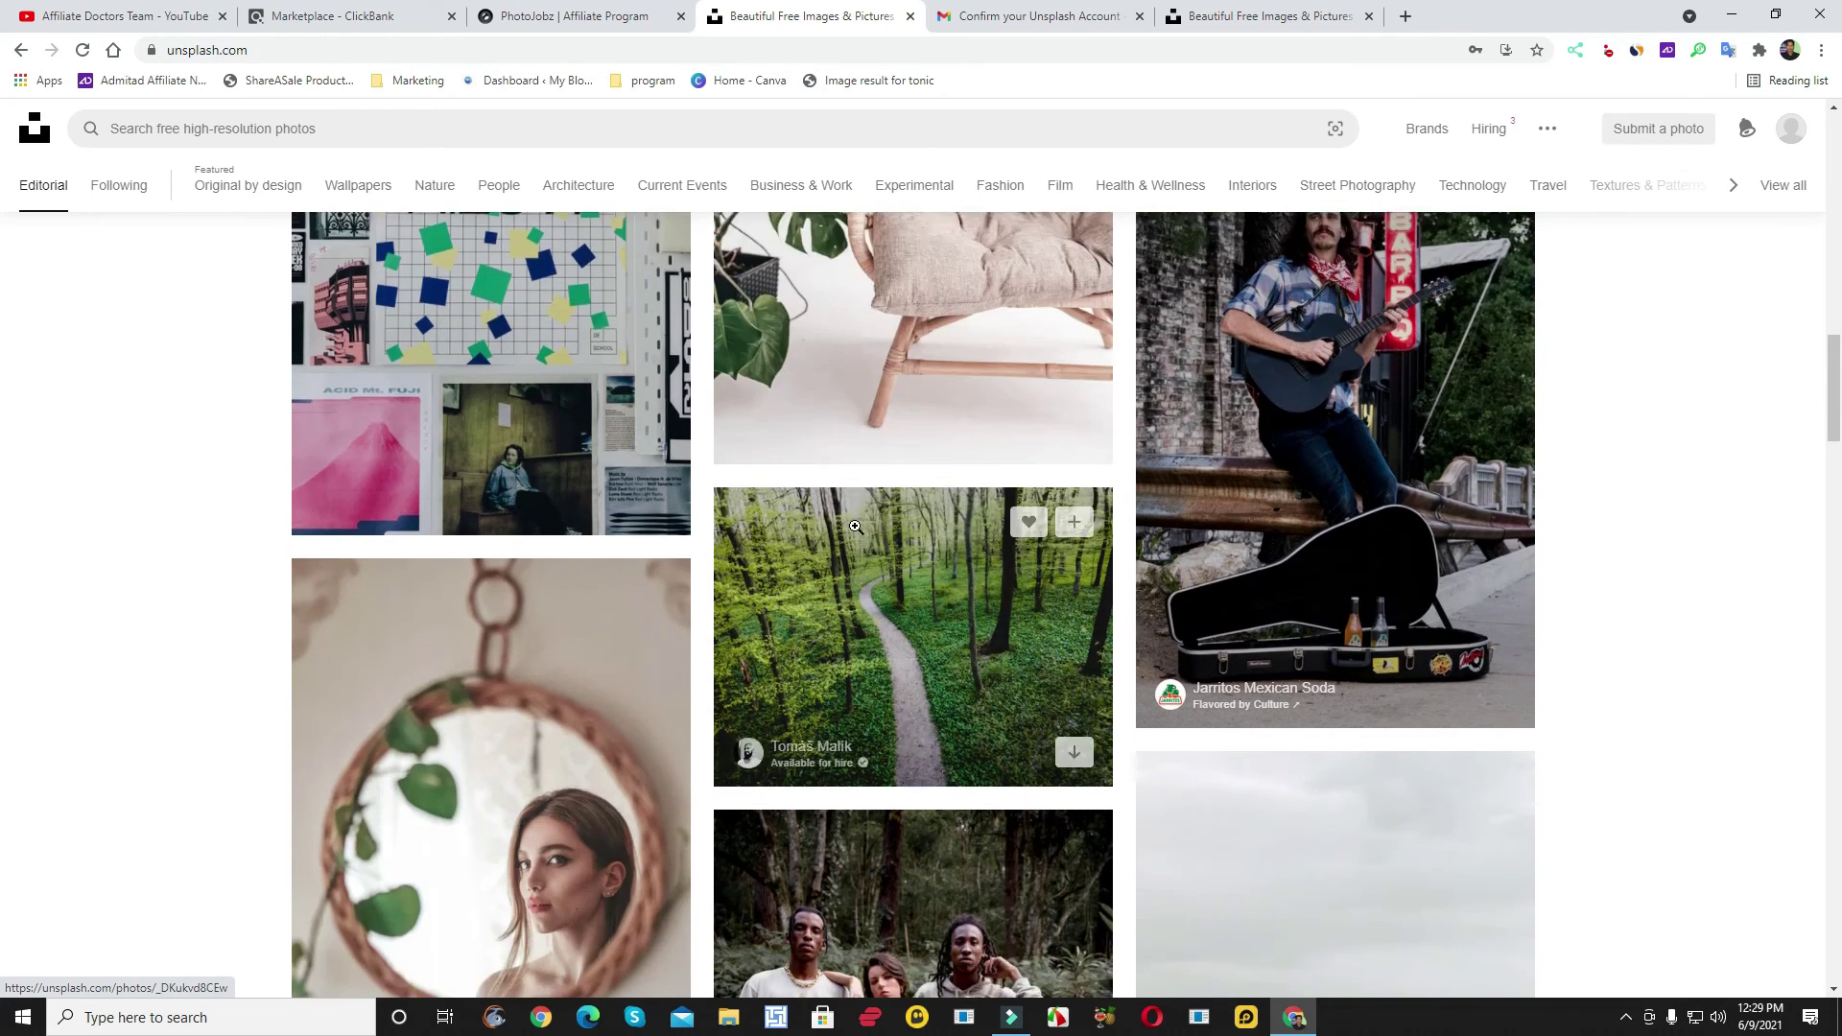
- Open the mirror portrait photo and then its photographer's profile page
left_click(568, 616)
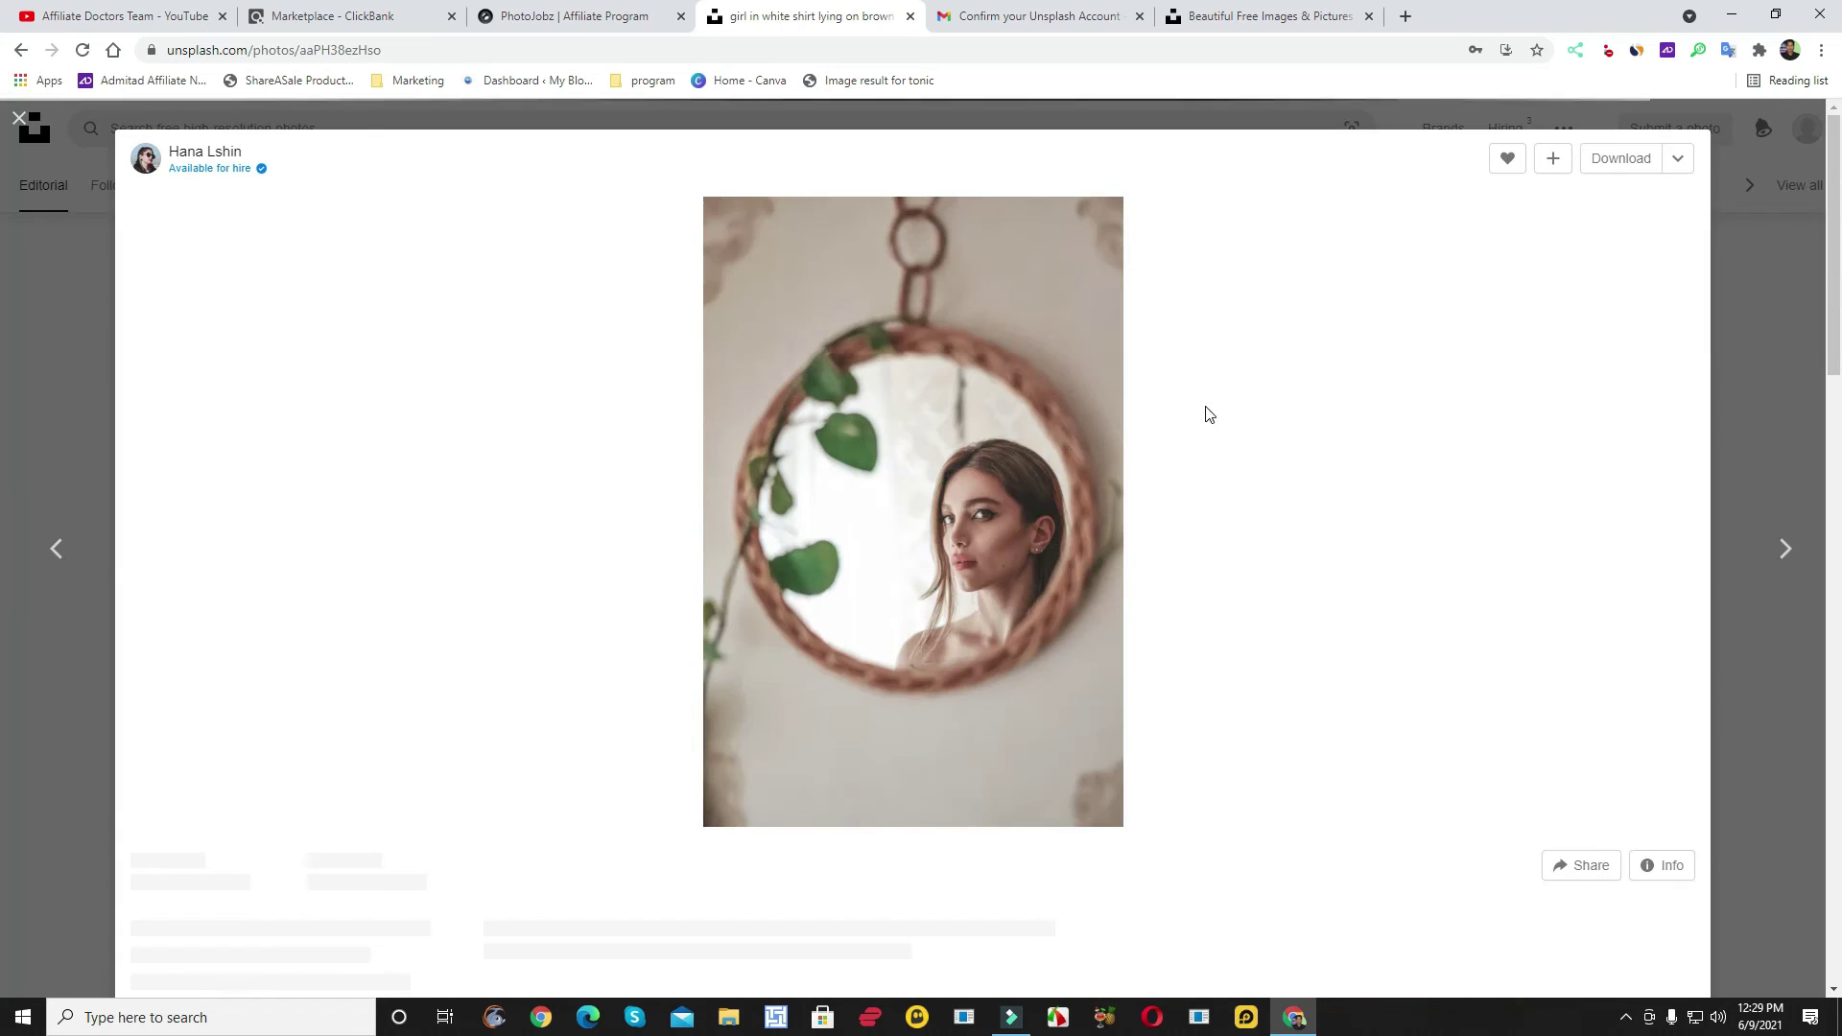
left_click(201, 154)
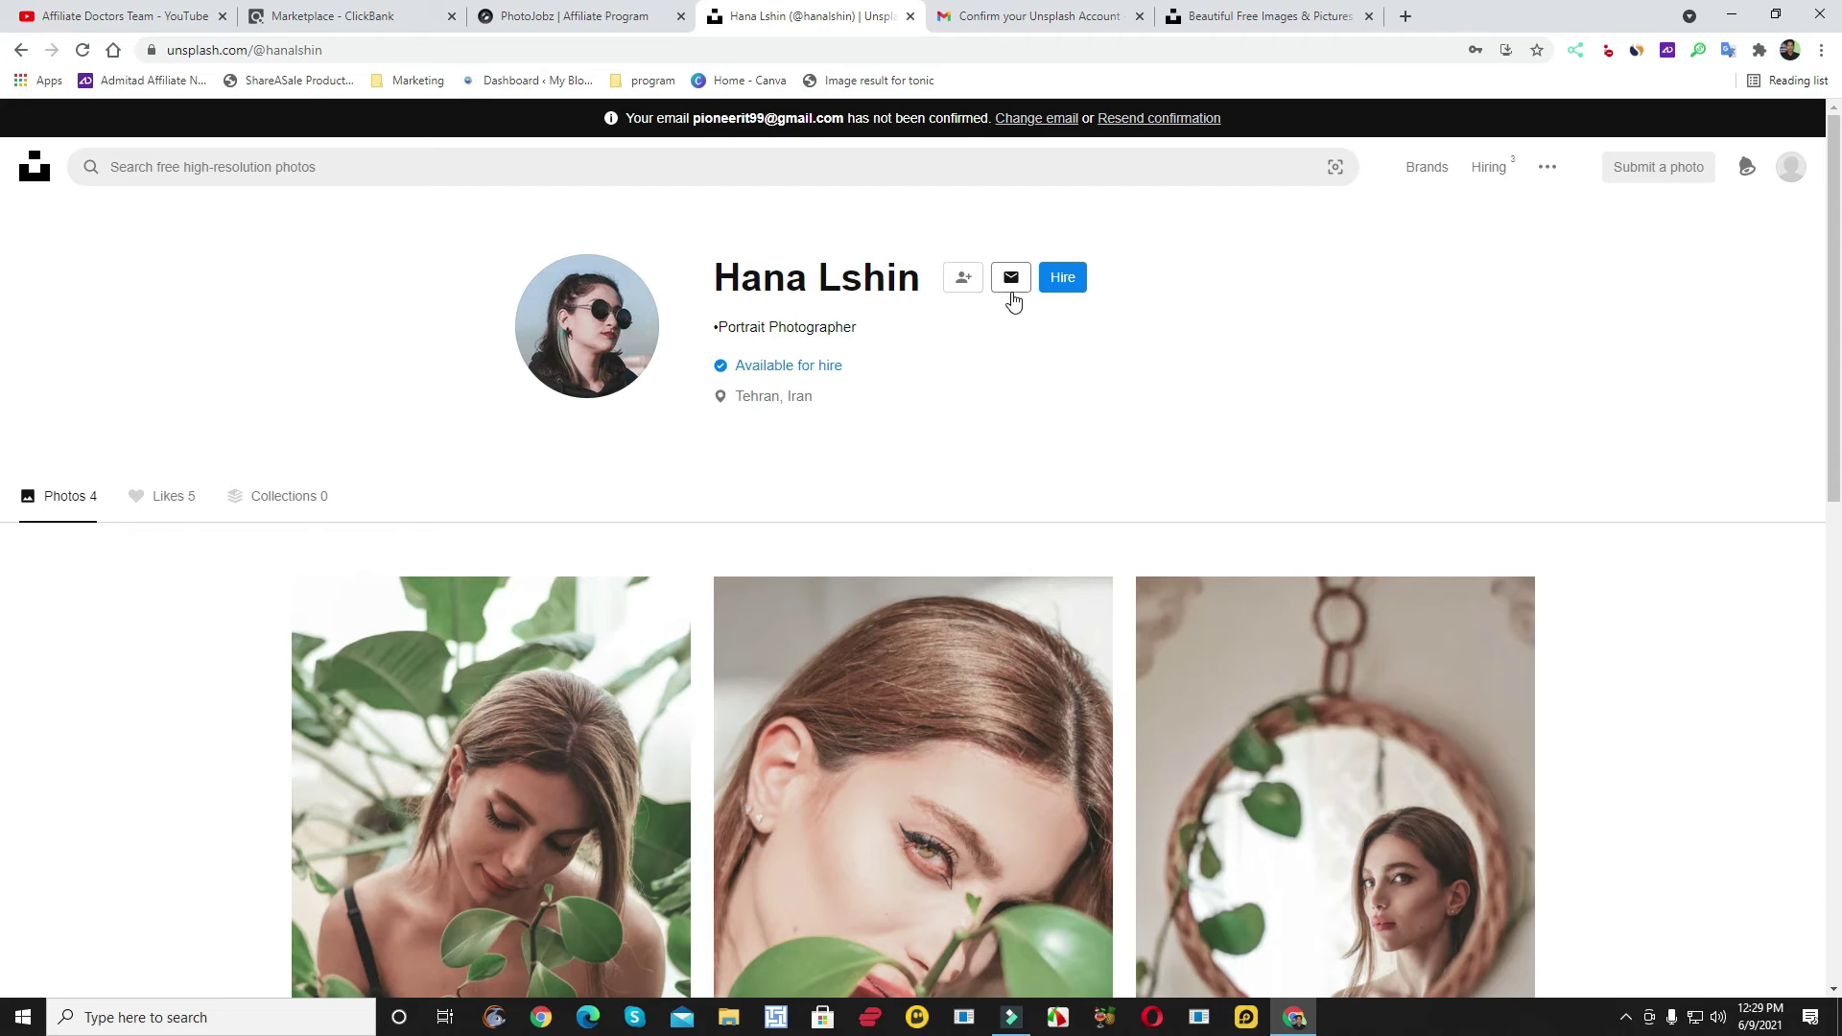
scroll(833, 354, "down", 1)
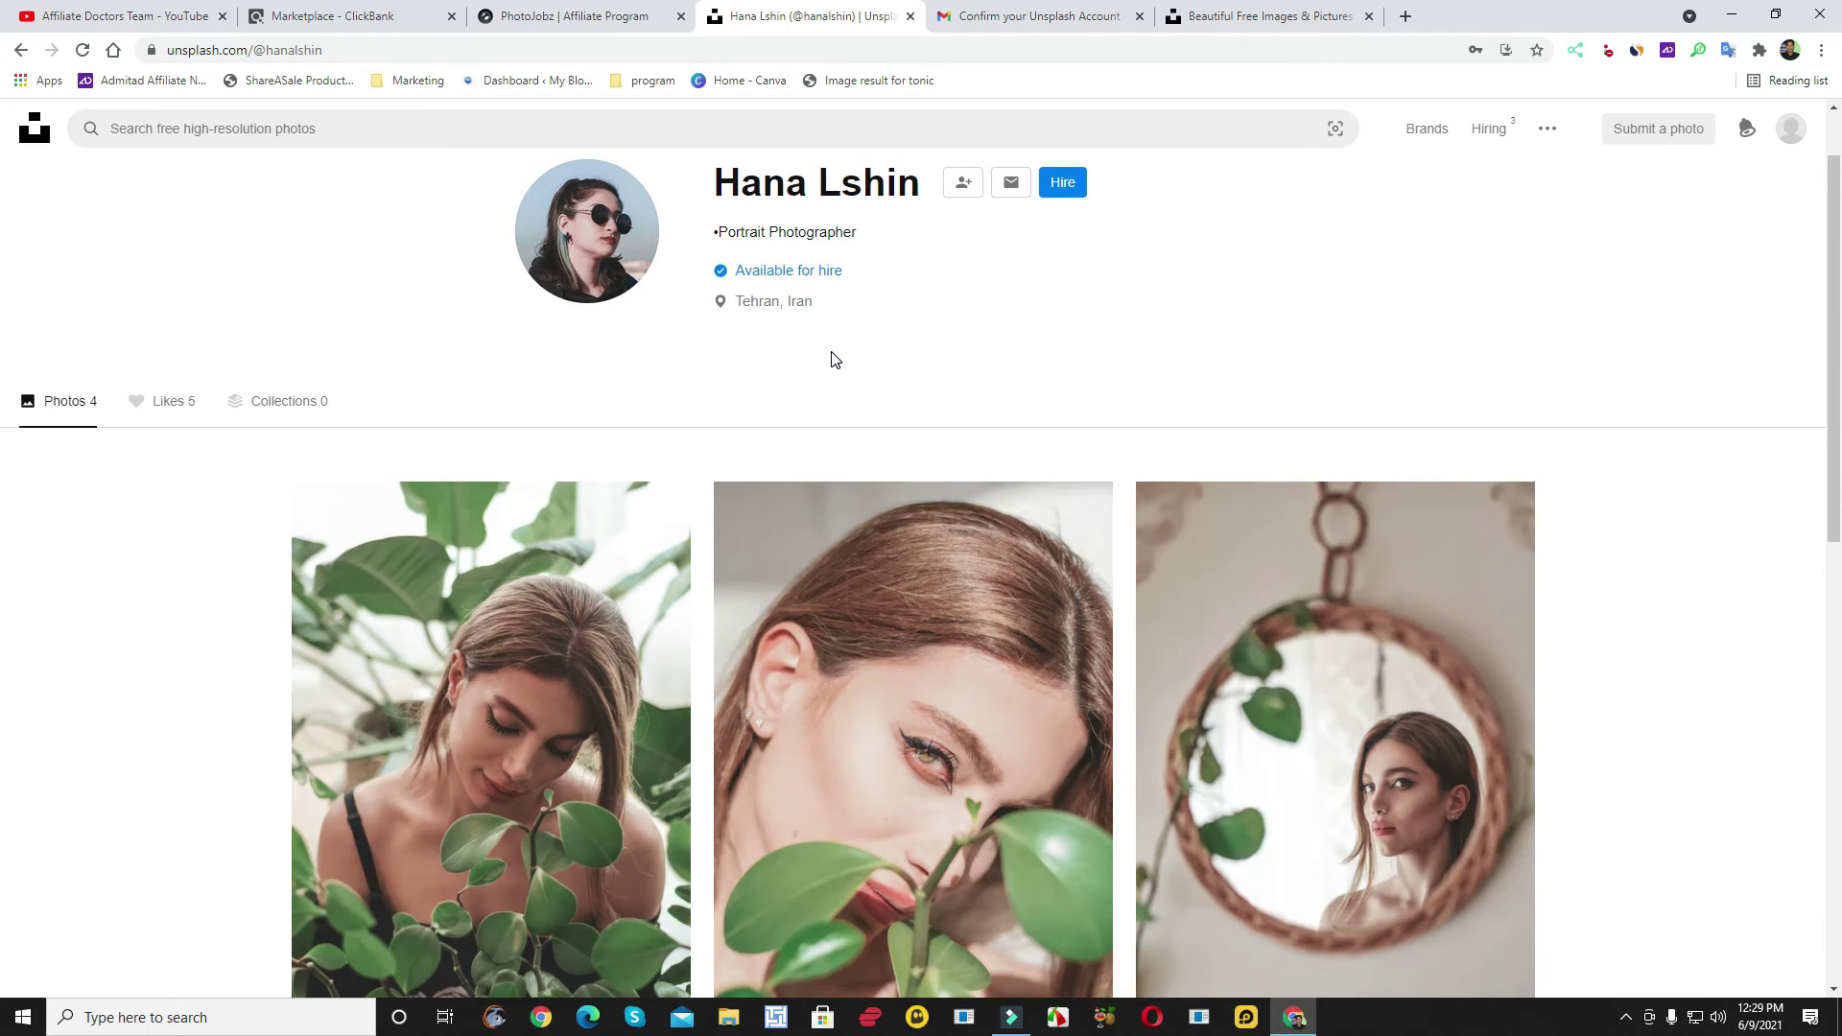
scroll(834, 354, "down", 2)
scroll(834, 354, "down", 6)
scroll(831, 350, "up", 10)
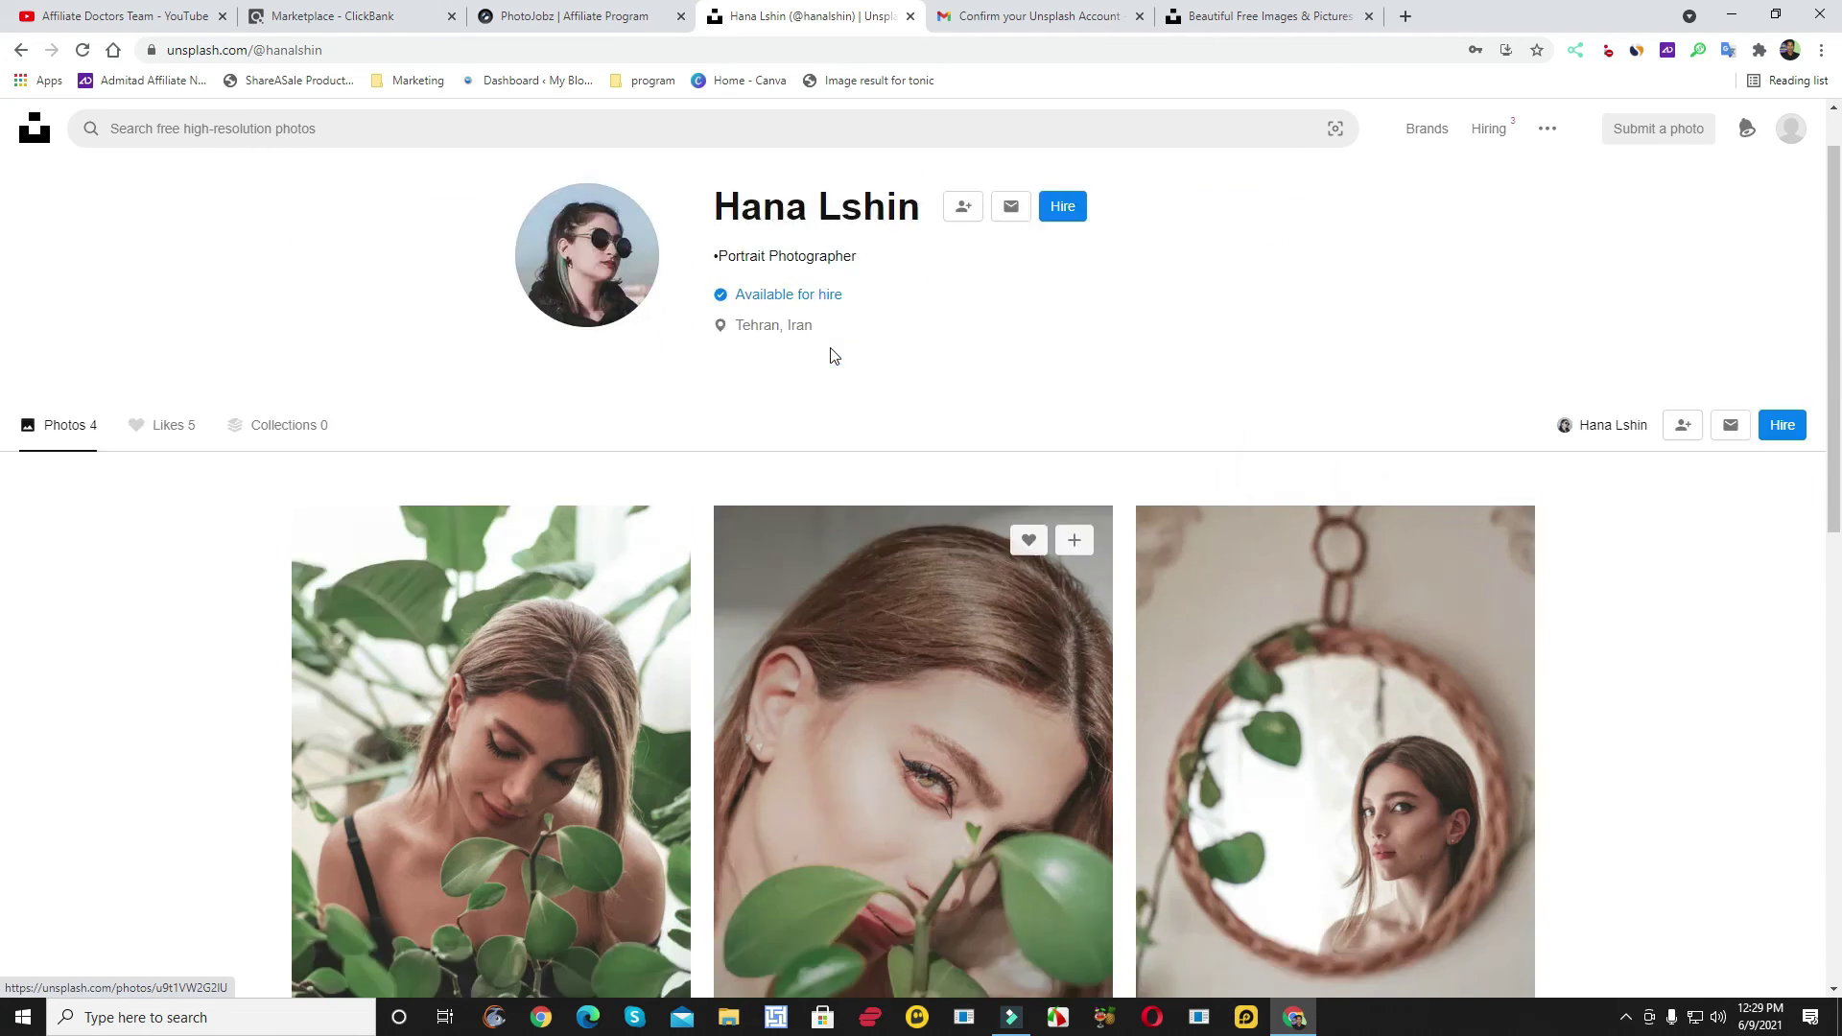
- Start a message to the portrait photographer and put the cursor in the Your message box
left_click(1011, 278)
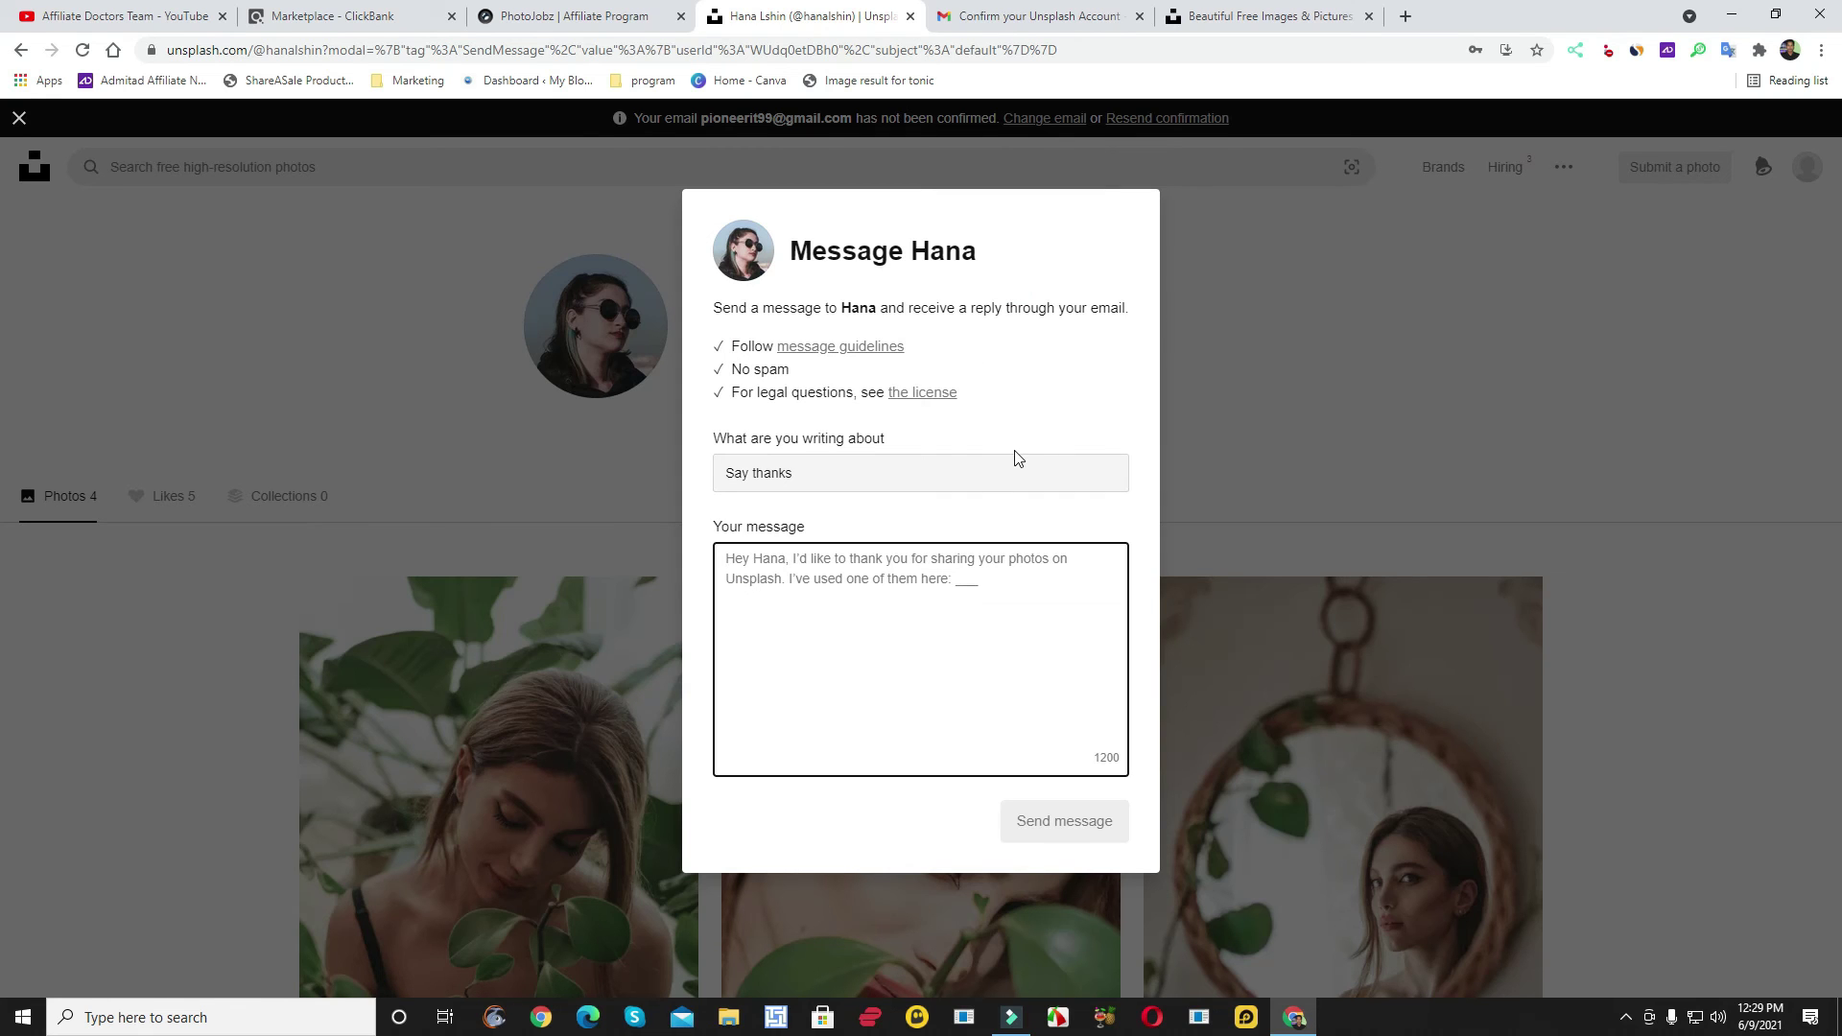
left_click(798, 583)
- On the PhotoJobz swipes page, select the full text of Email Swipe #2 for copying
left_click(362, 8)
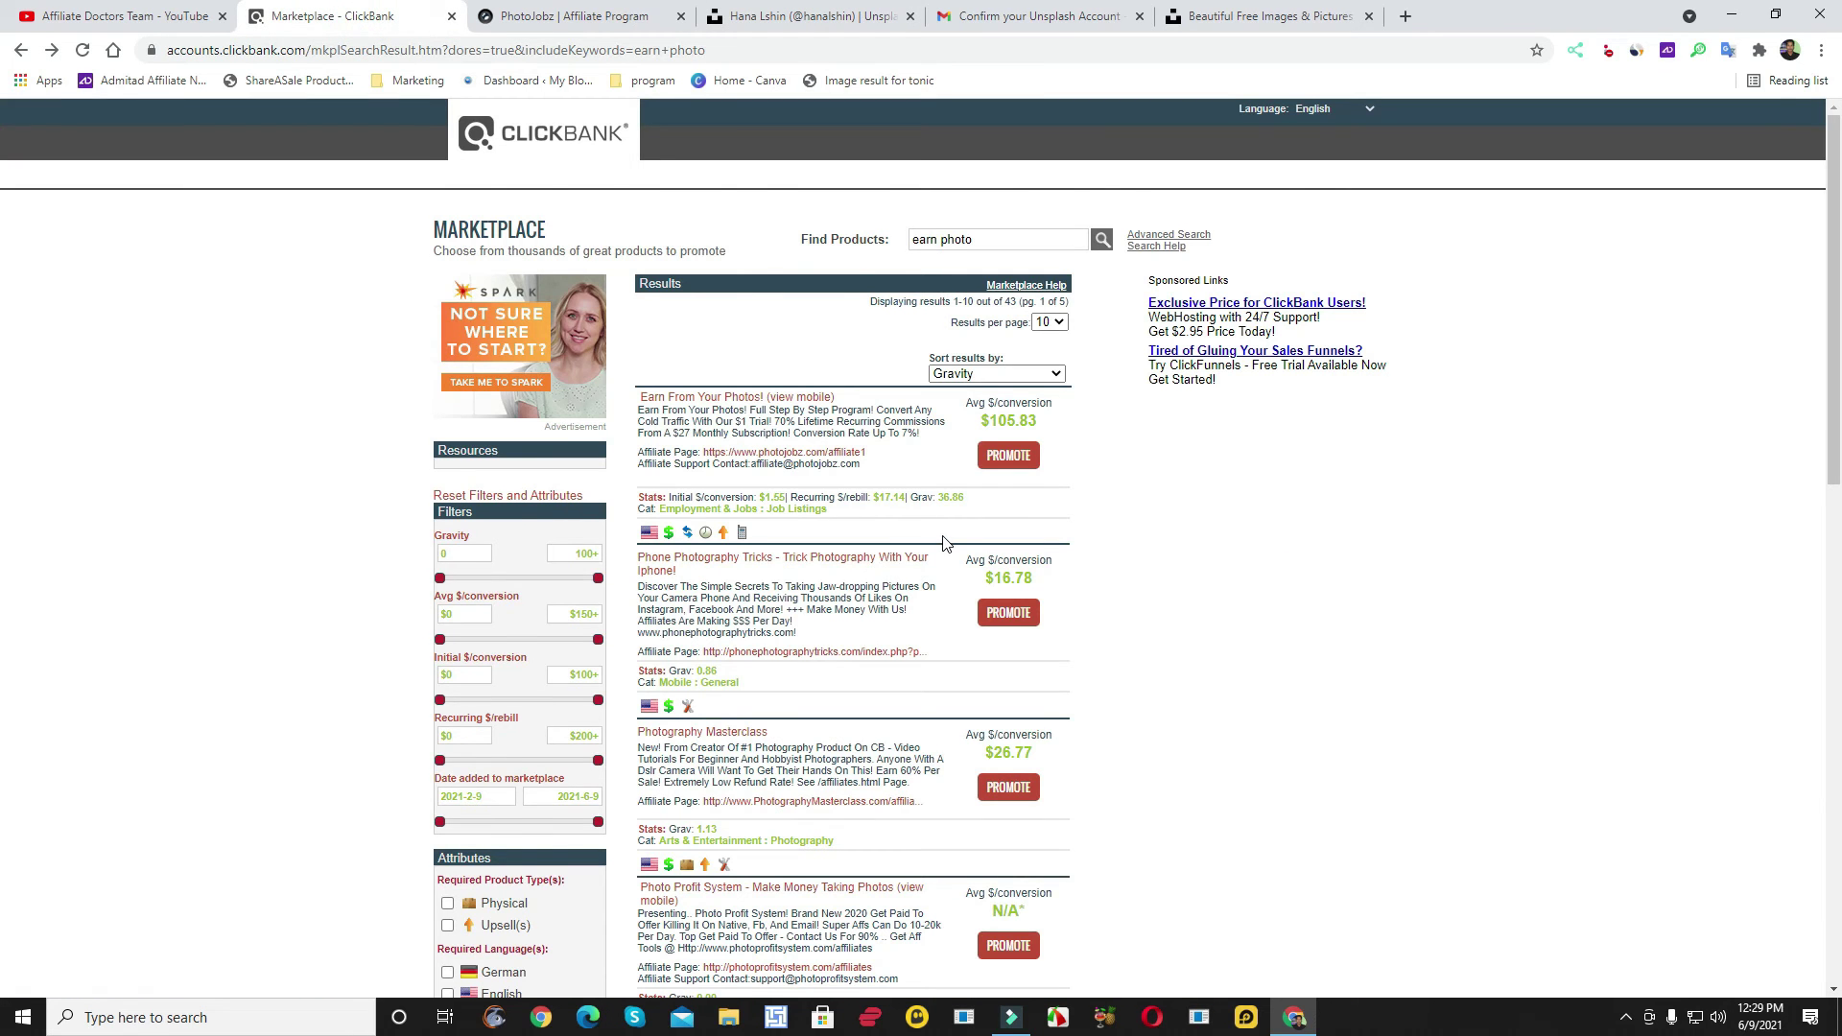
key("ctrl+Tab")
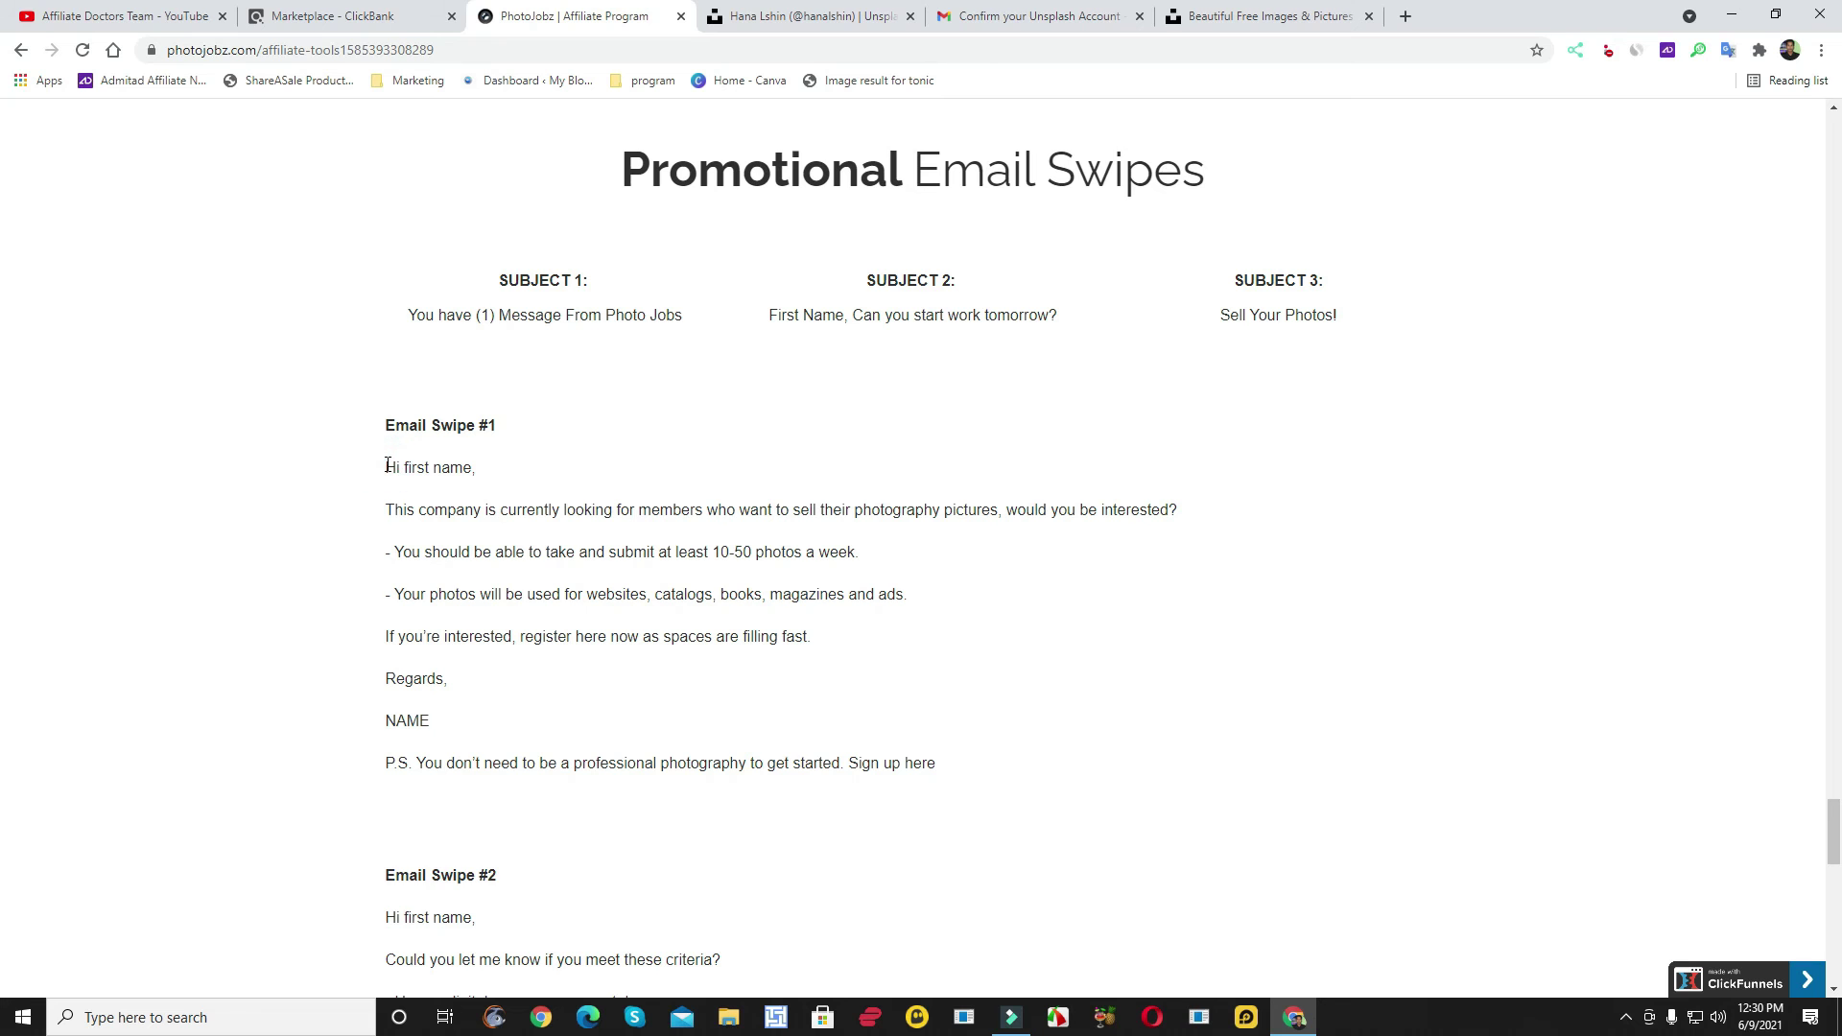
scroll(389, 468, "down", 9)
scroll(392, 474, "up", 4)
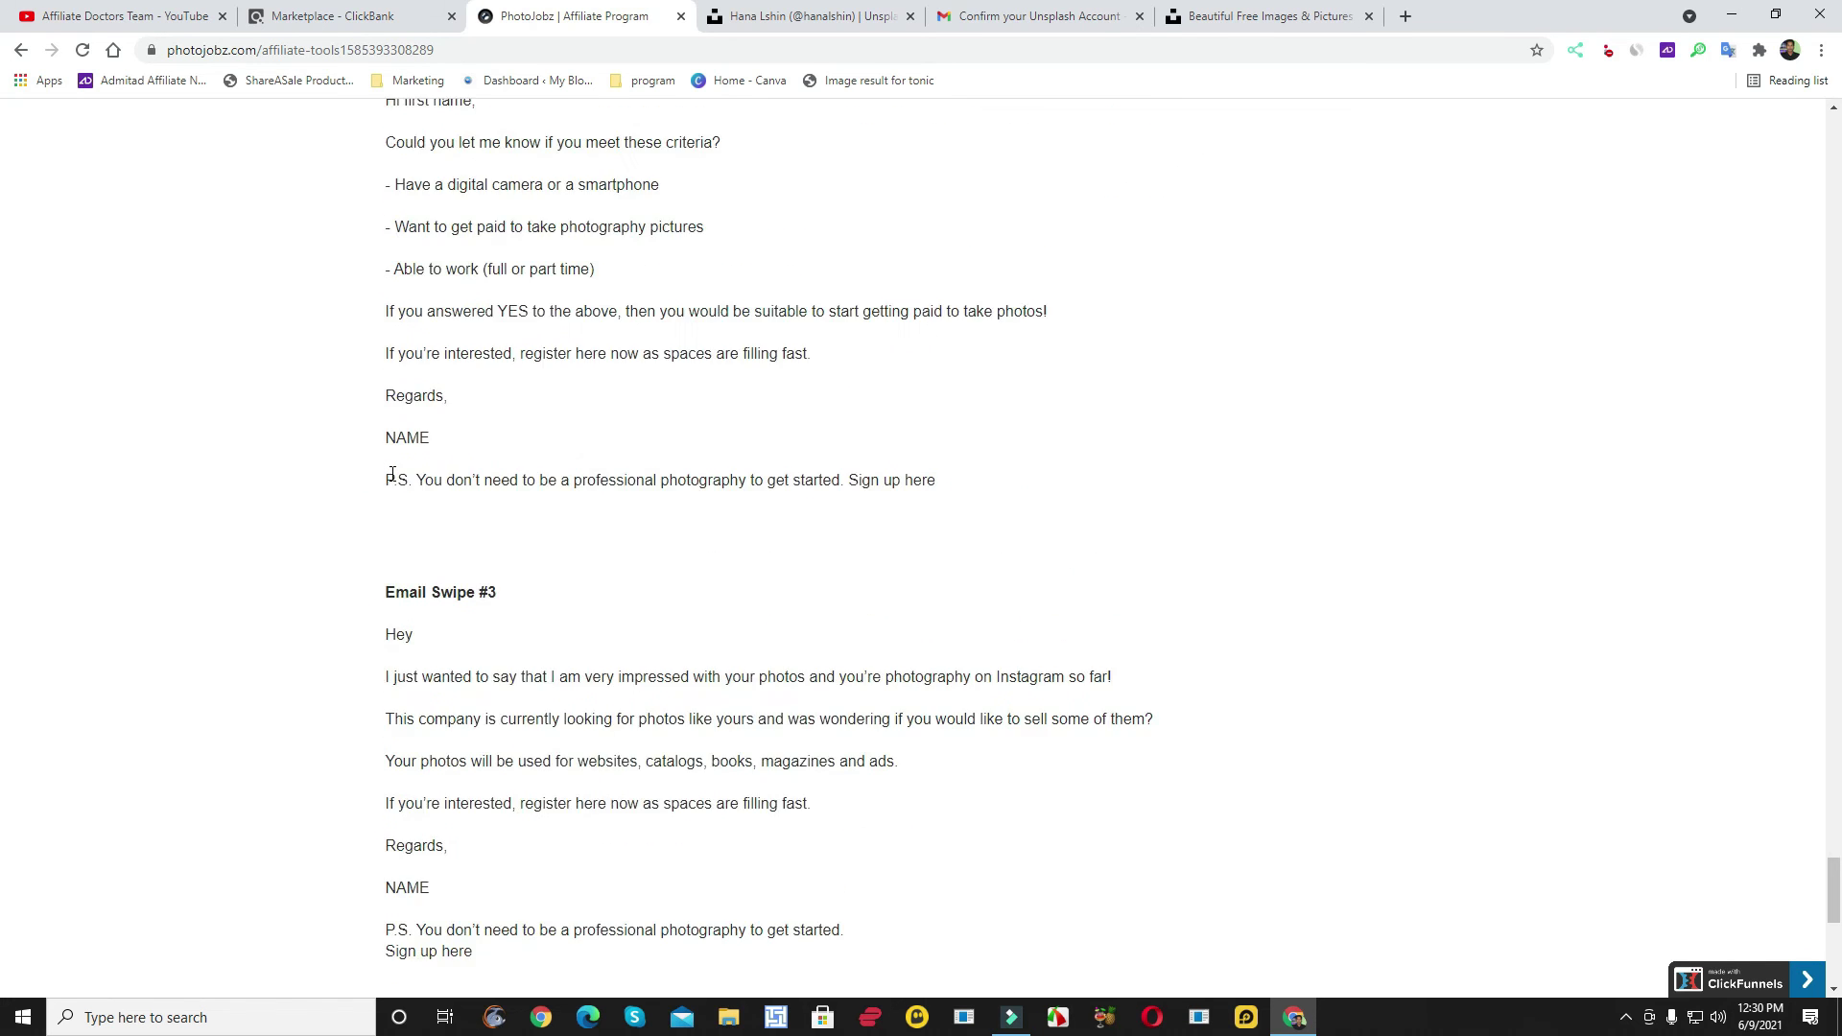
left_click_drag(386, 438, 978, 829)
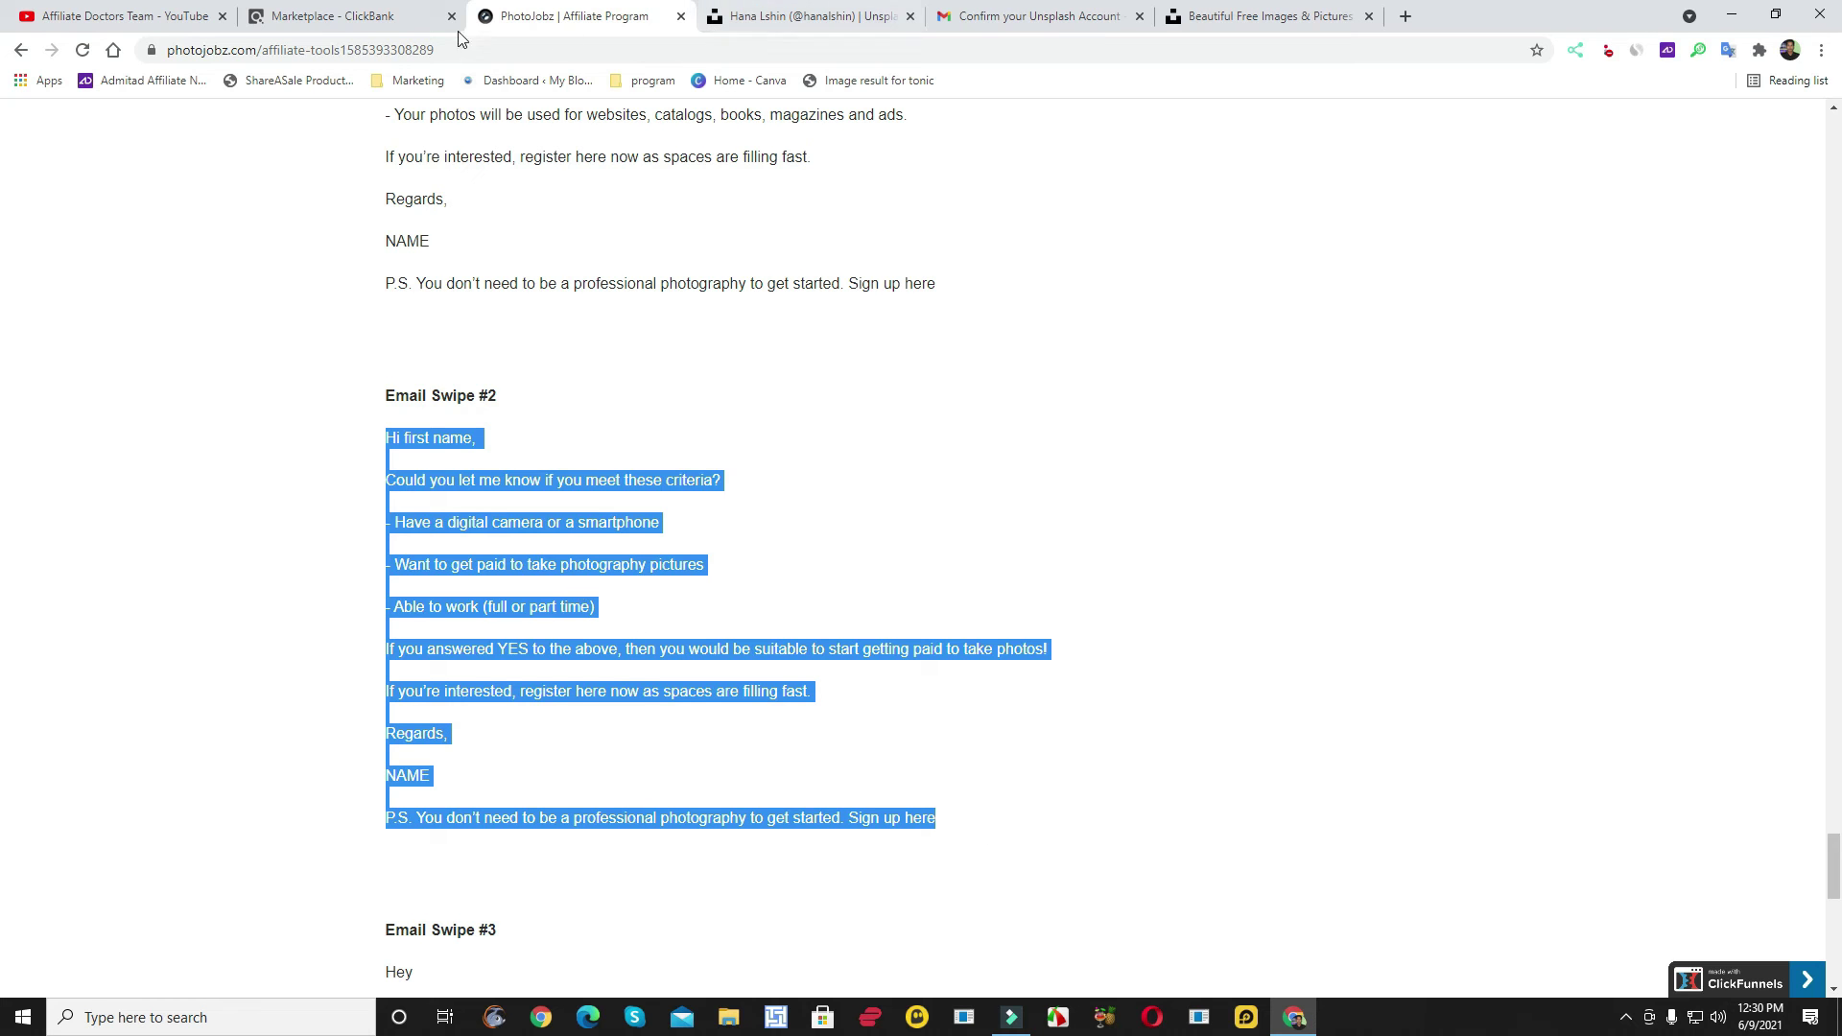
left_click(1068, 9)
left_click(1275, 17)
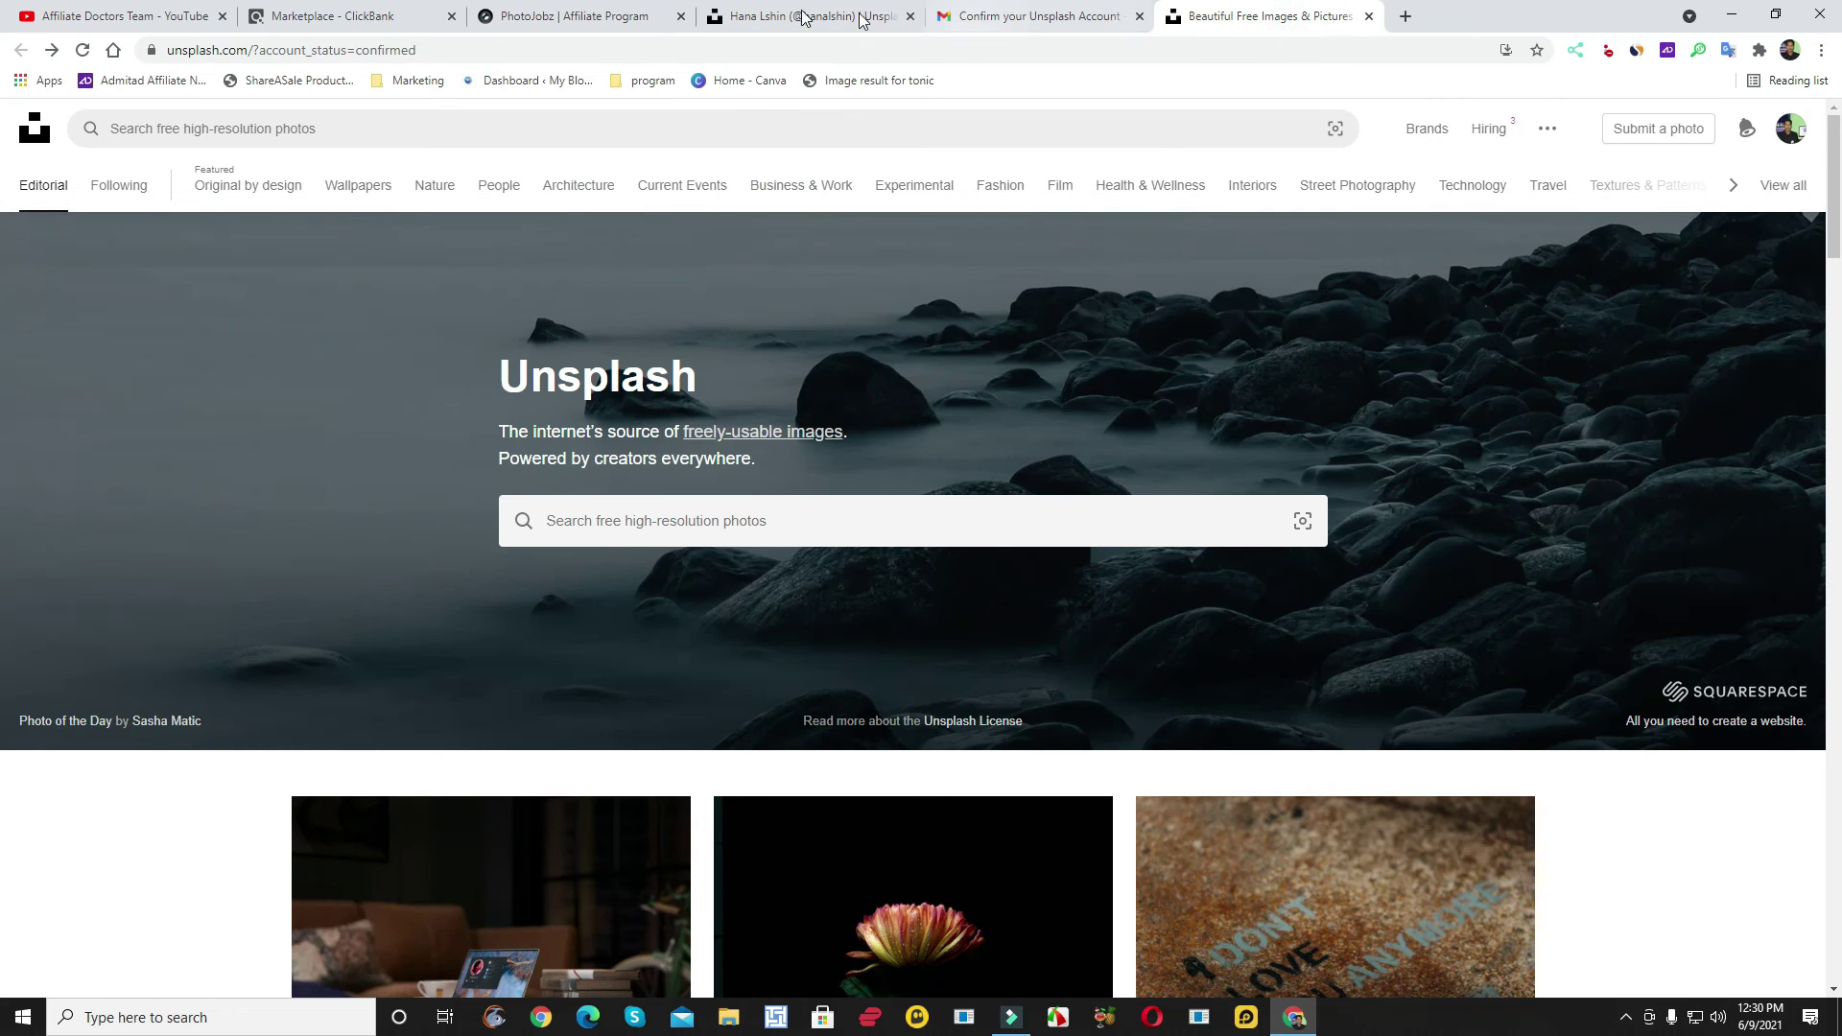
- Paste the copied Email Swipe #2 into the photographer's message box
left_click(810, 16)
left_click(897, 573)
key("ctrl+v")
scroll(935, 587, "up", 5)
scroll(936, 585, "down", 5)
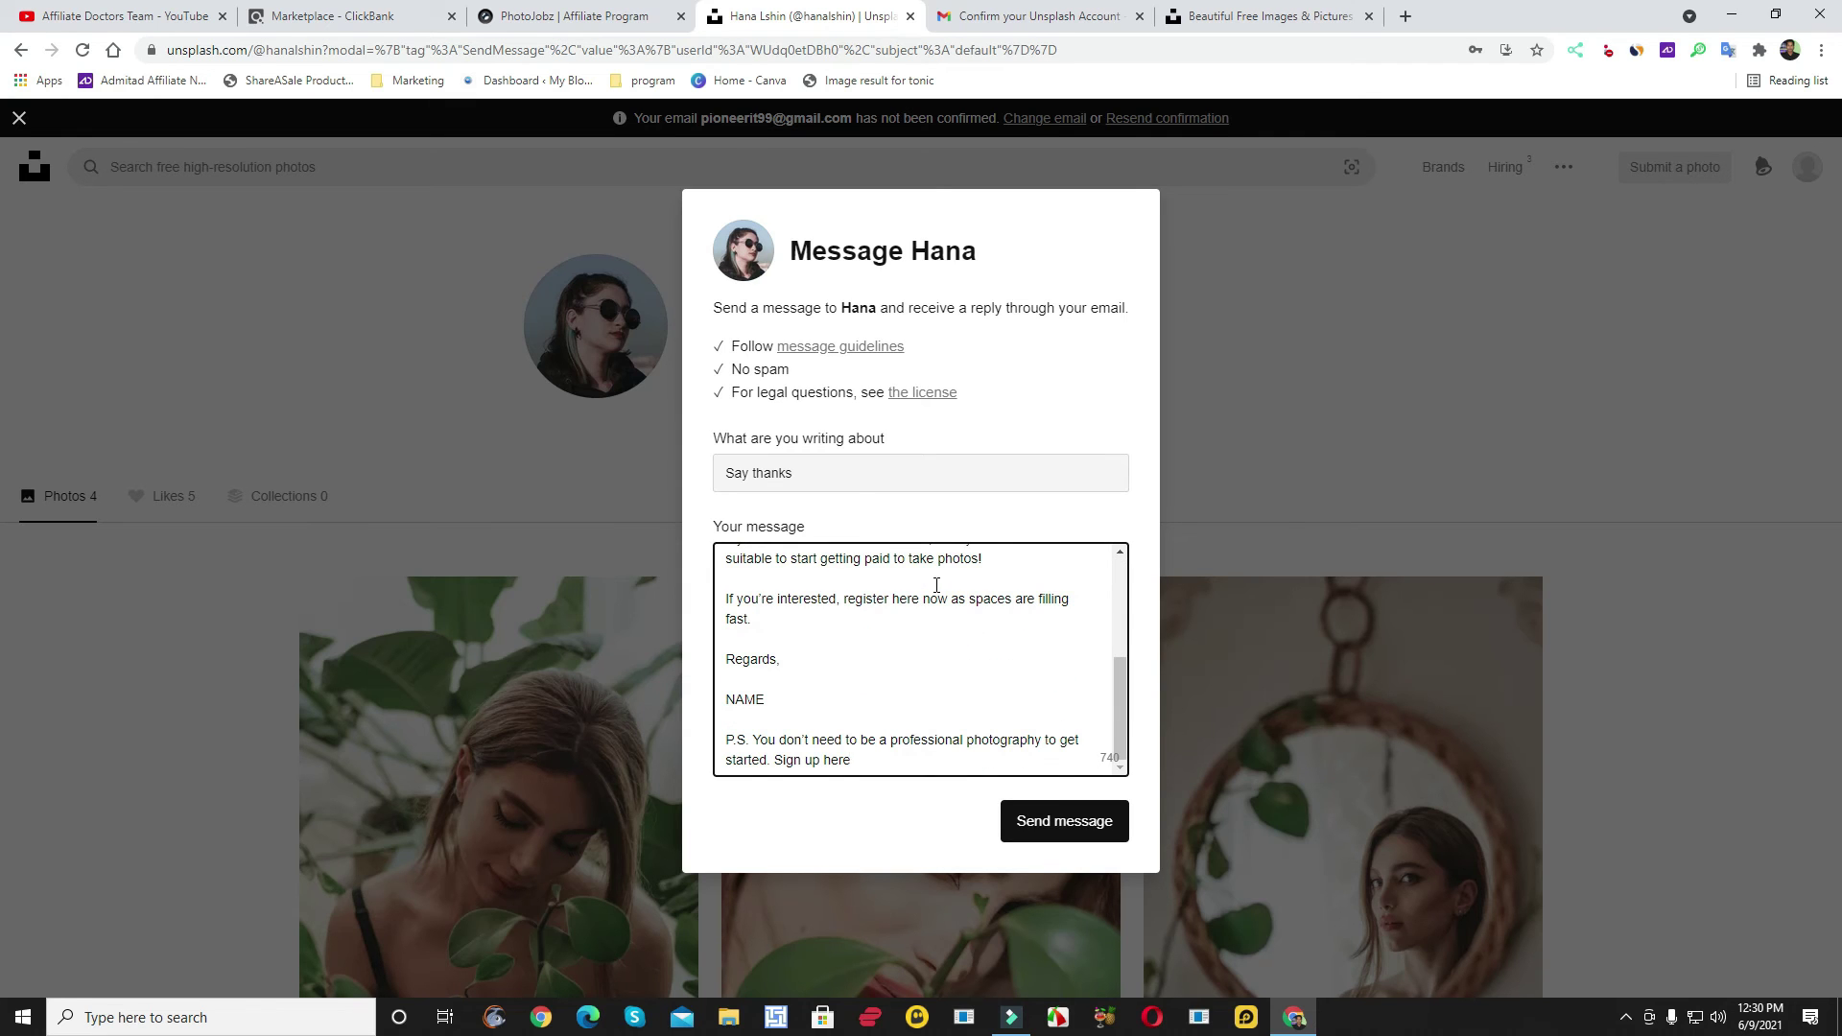
- Replace the NAME placeholder with the sender's name and start a new line after the sign-up sentence
left_click(781, 697)
key("BackSpace")
key("BackSpace")
type("Jewe")
left_click(896, 759)
key("Return")
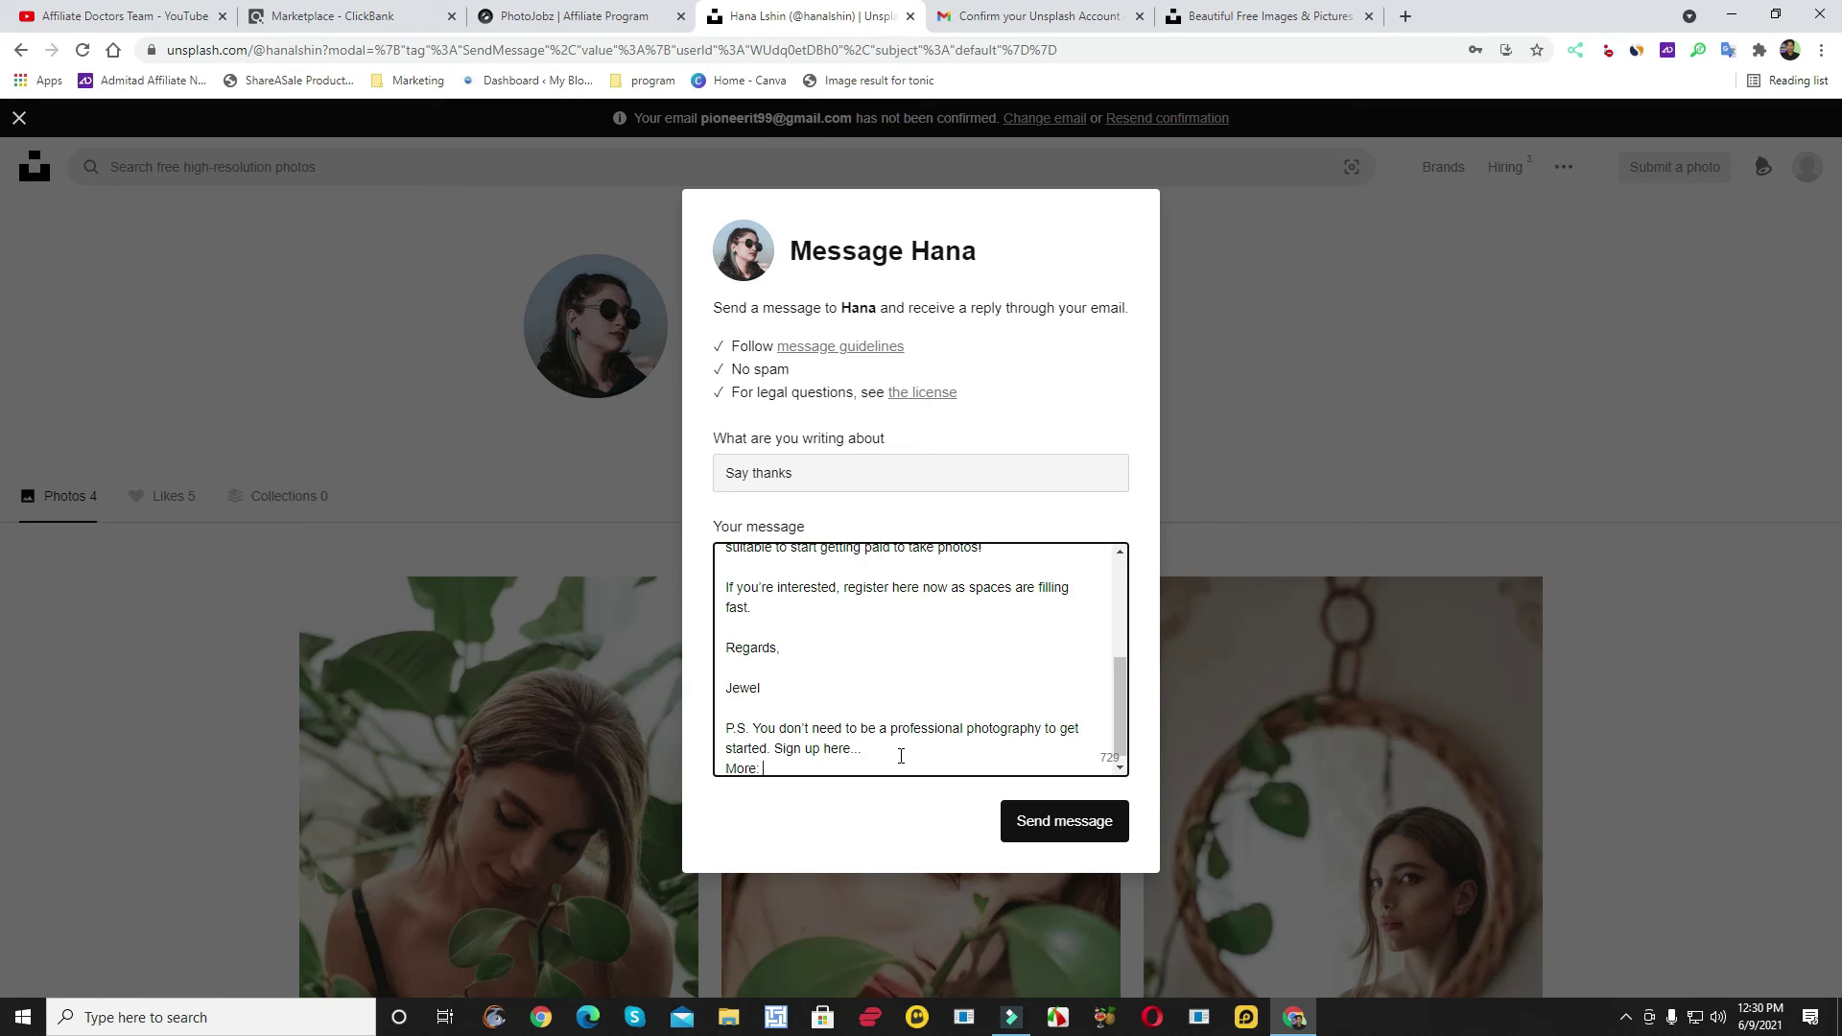
scroll(912, 616, "up", 5)
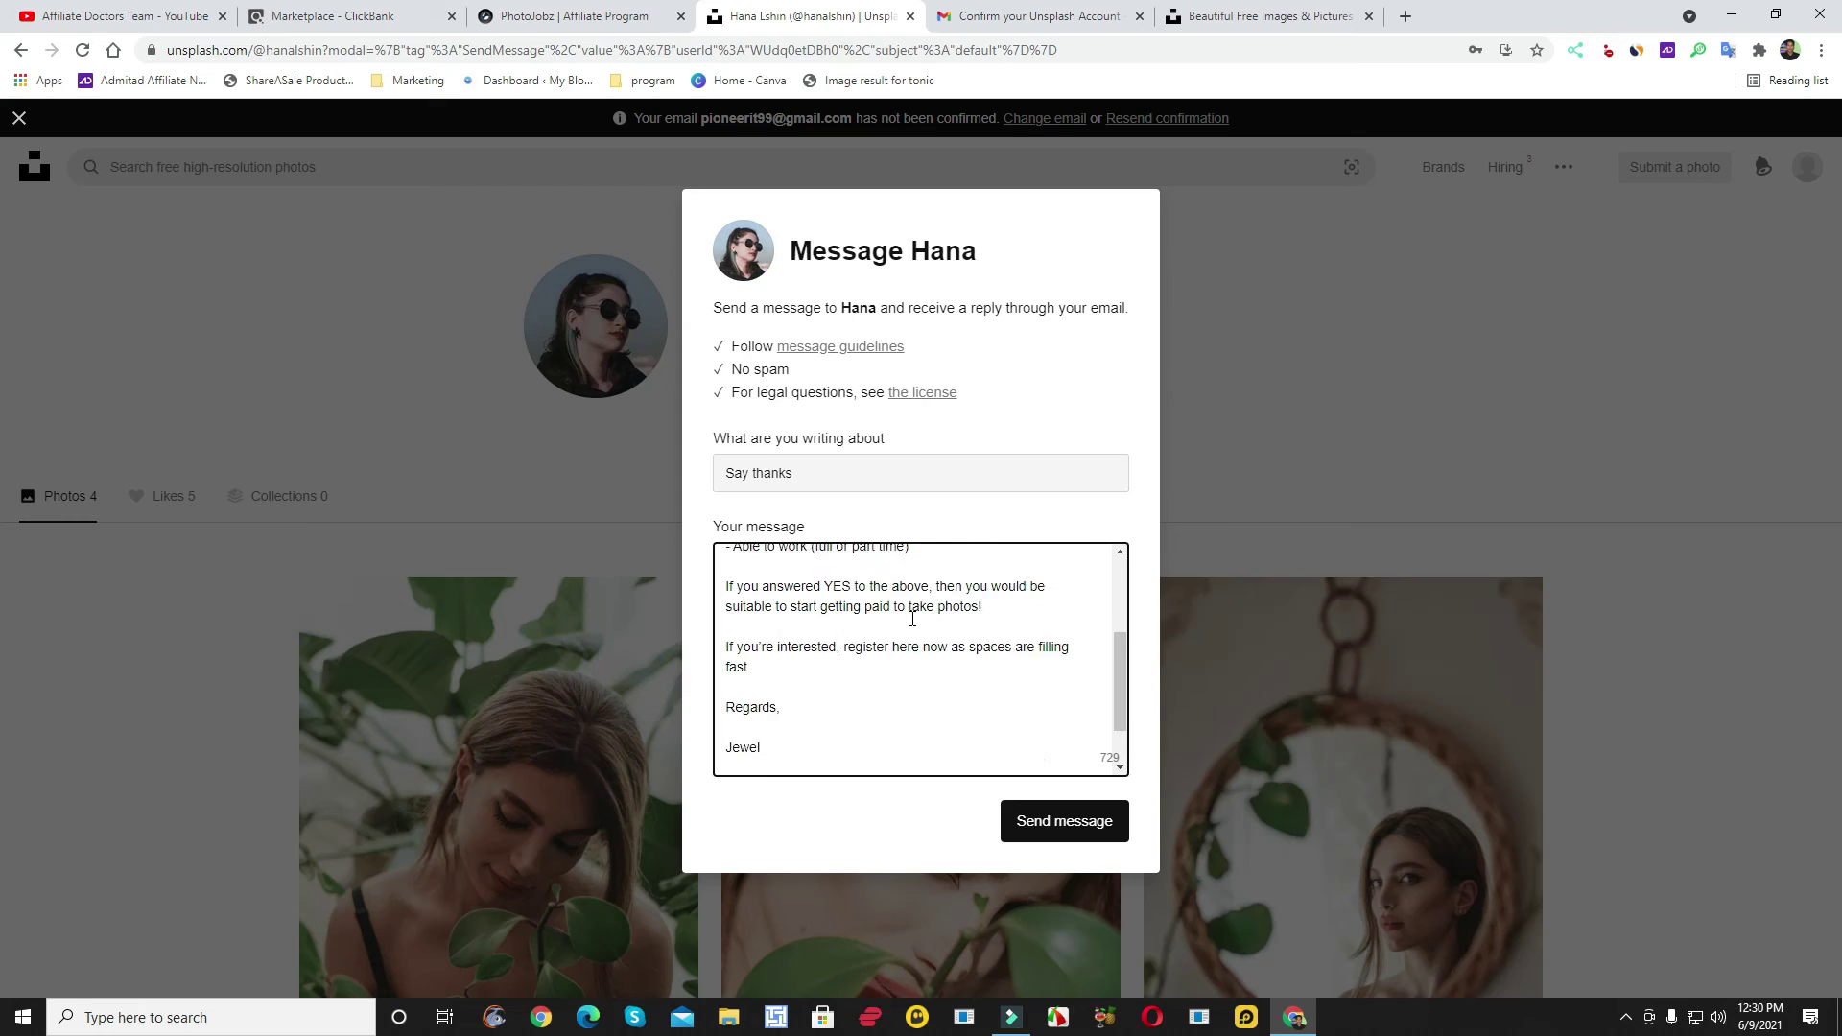
scroll(980, 596, "down", 5)
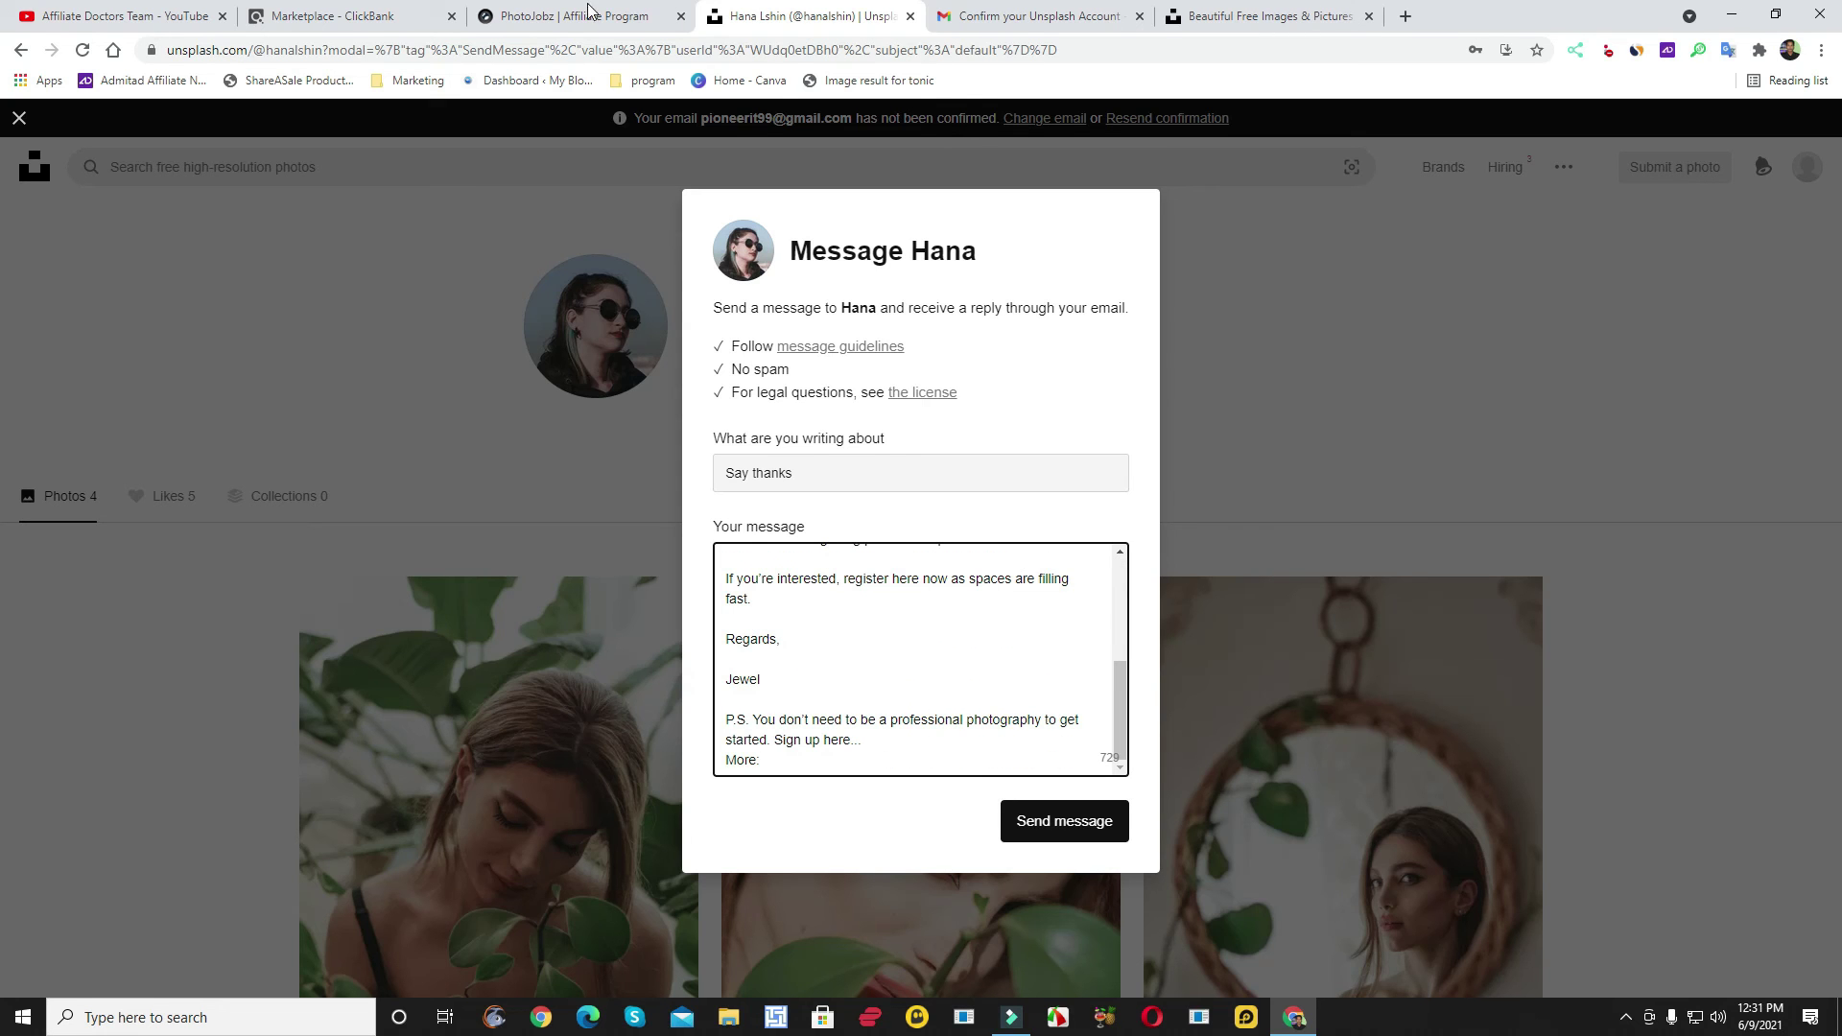
left_click(383, 20)
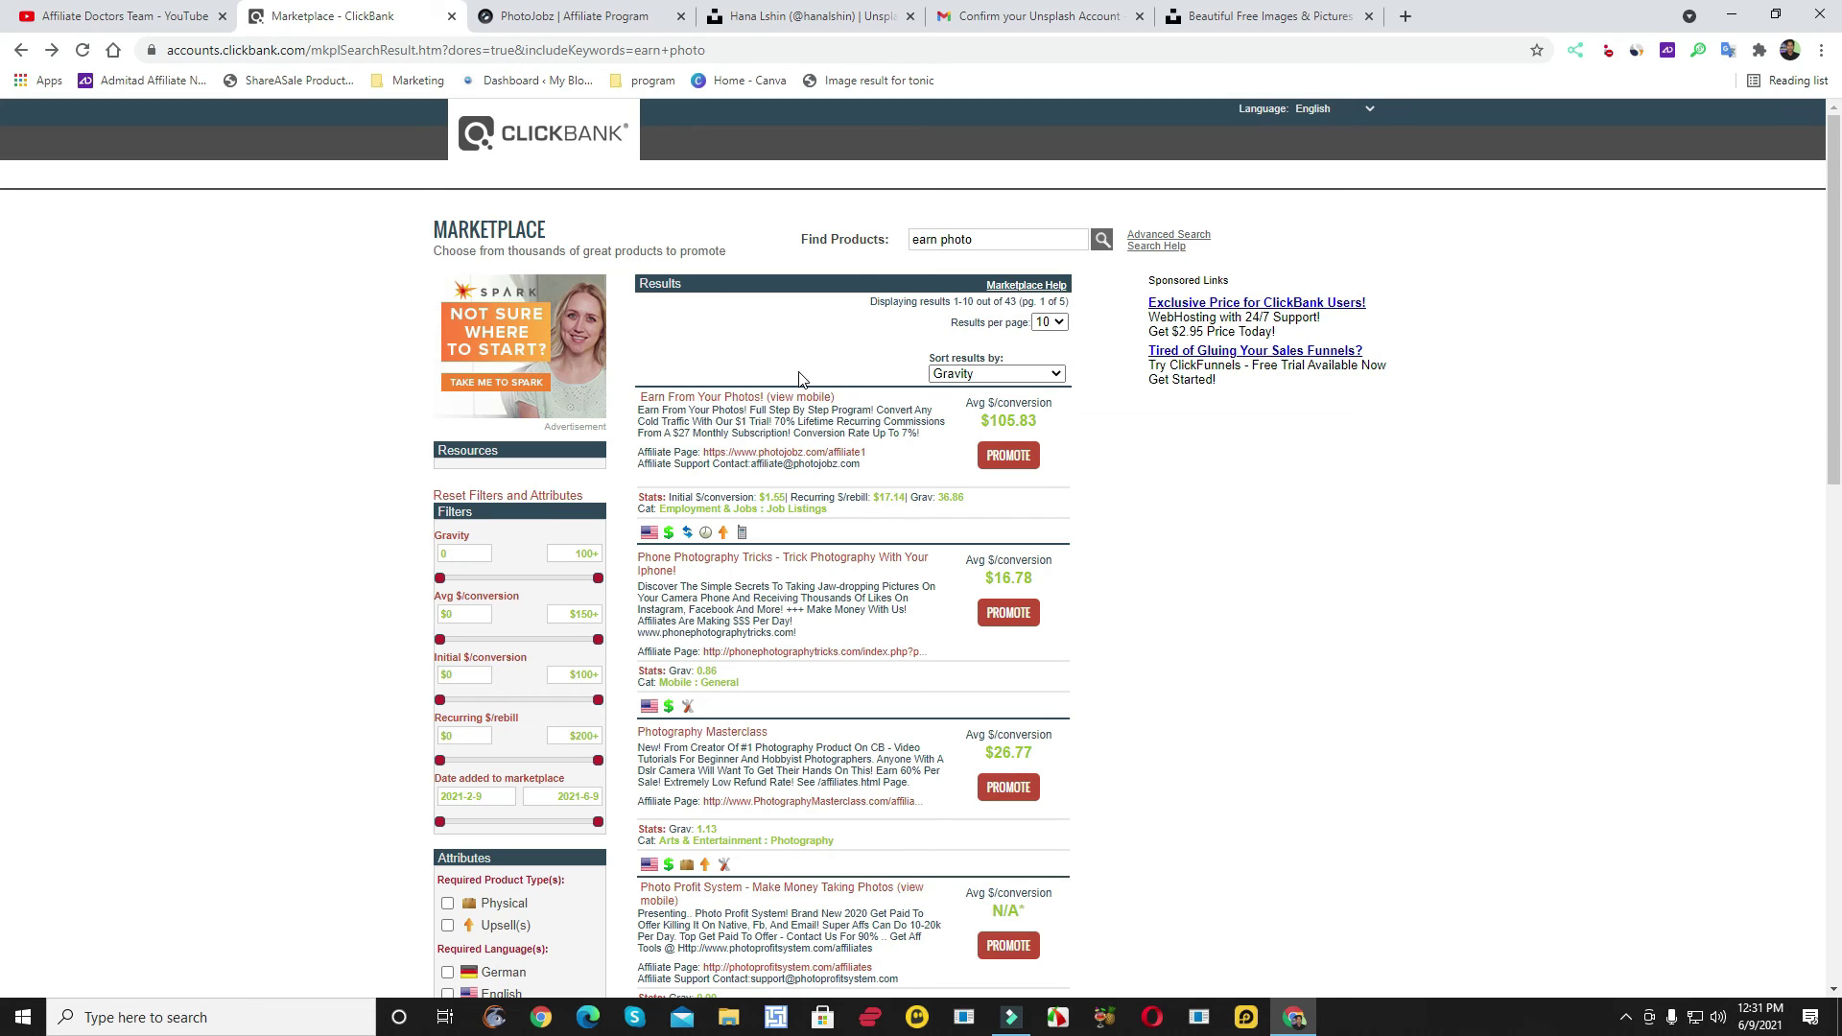
- Generate a HopLink for Earn From Your Photos! with the account nickname and tracking ID, and copy it
left_click(1008, 456)
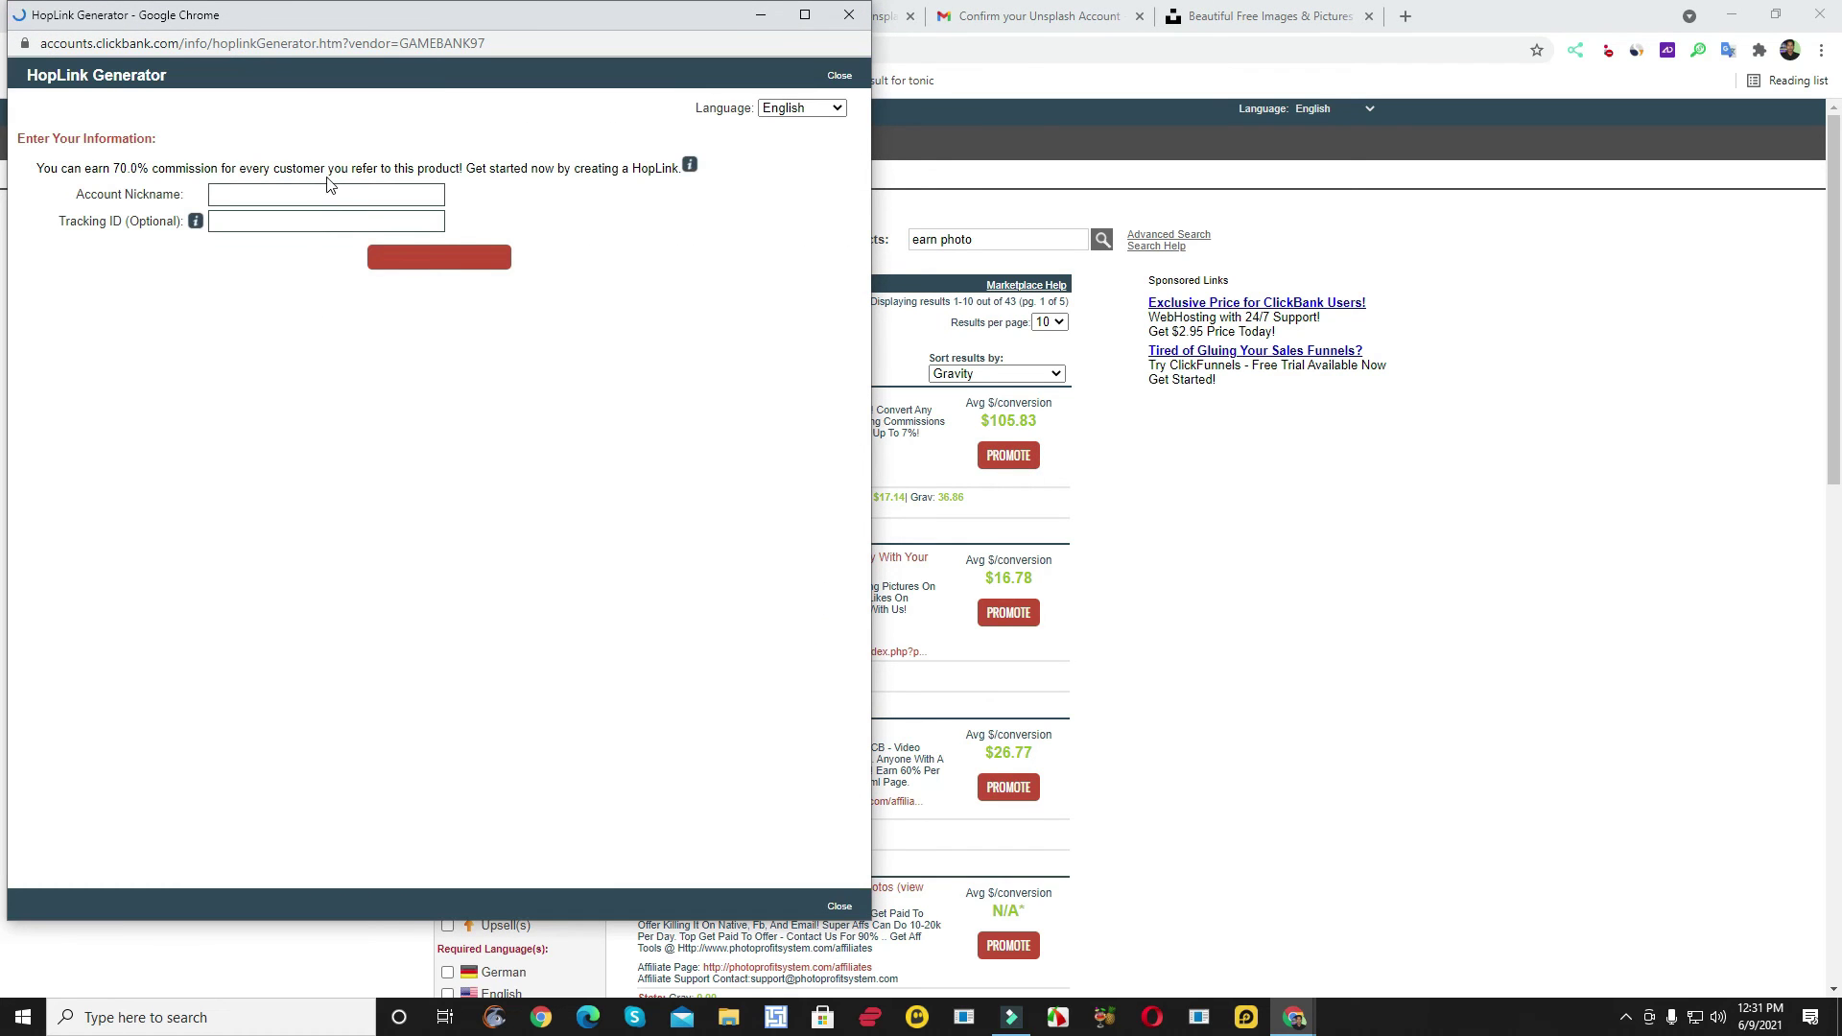
left_click(317, 192)
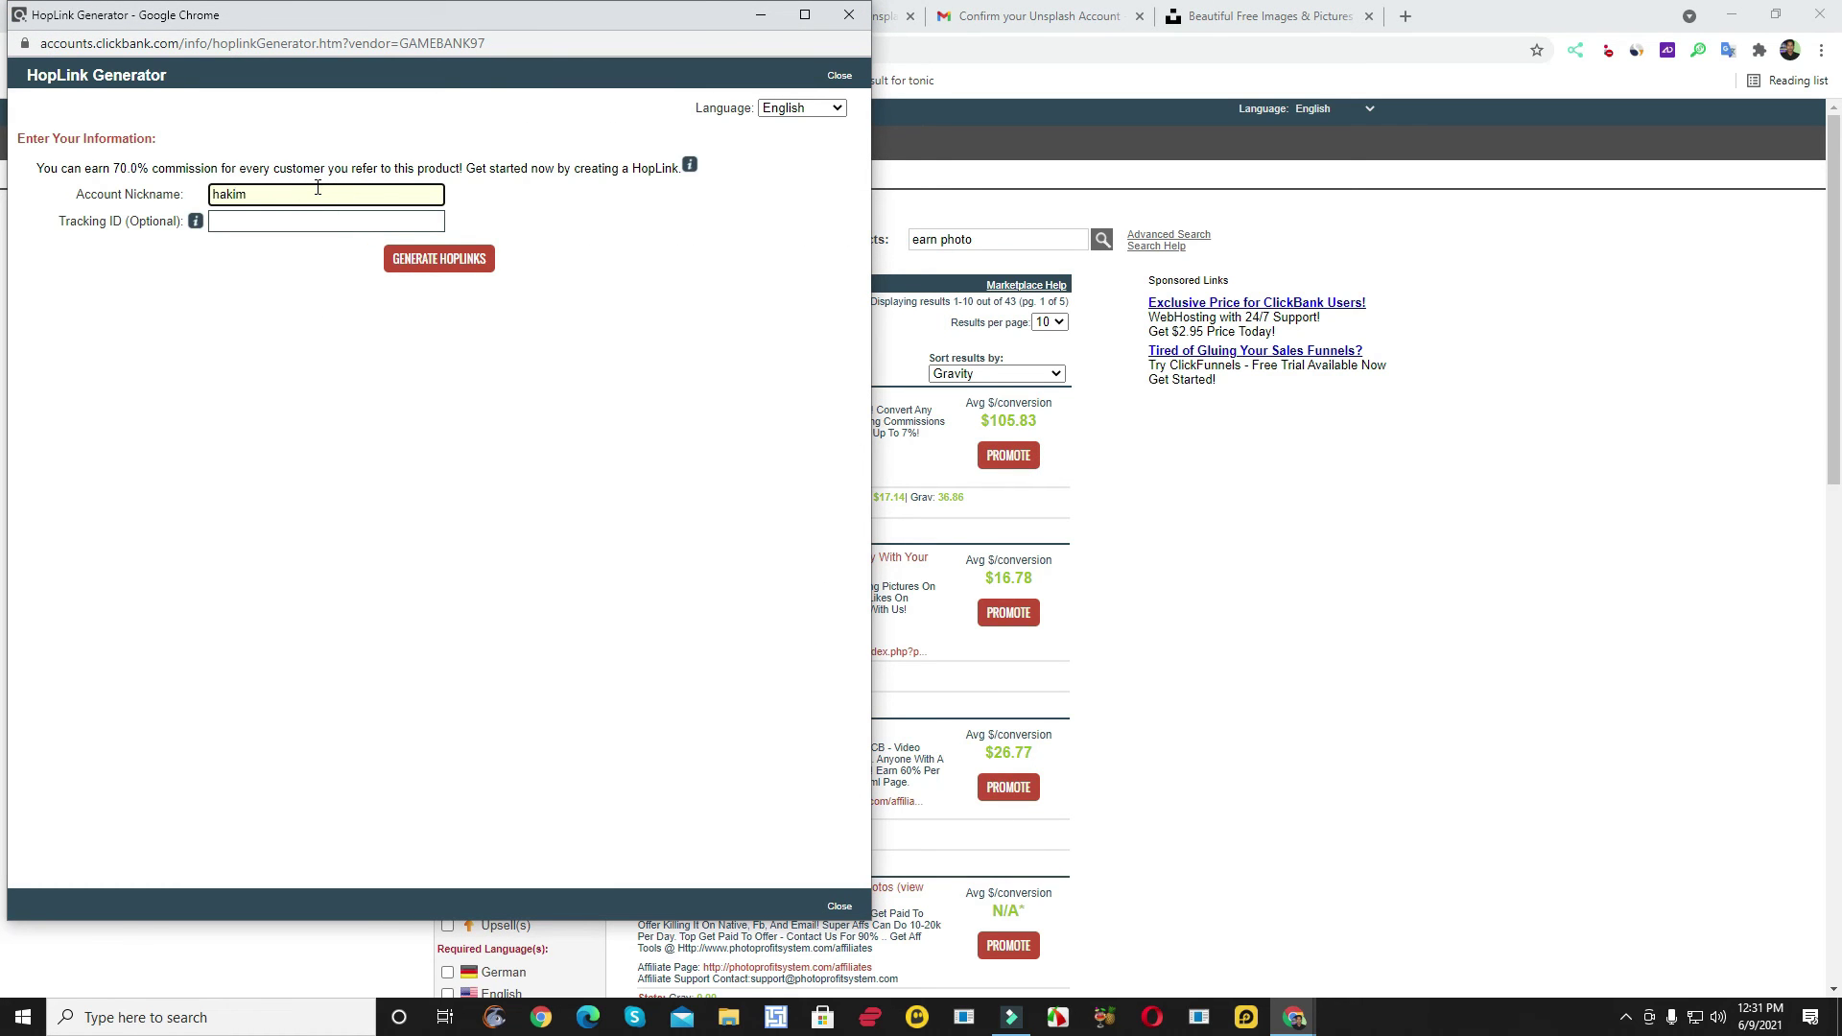
left_click(282, 221)
type("amaker247")
left_click(428, 265)
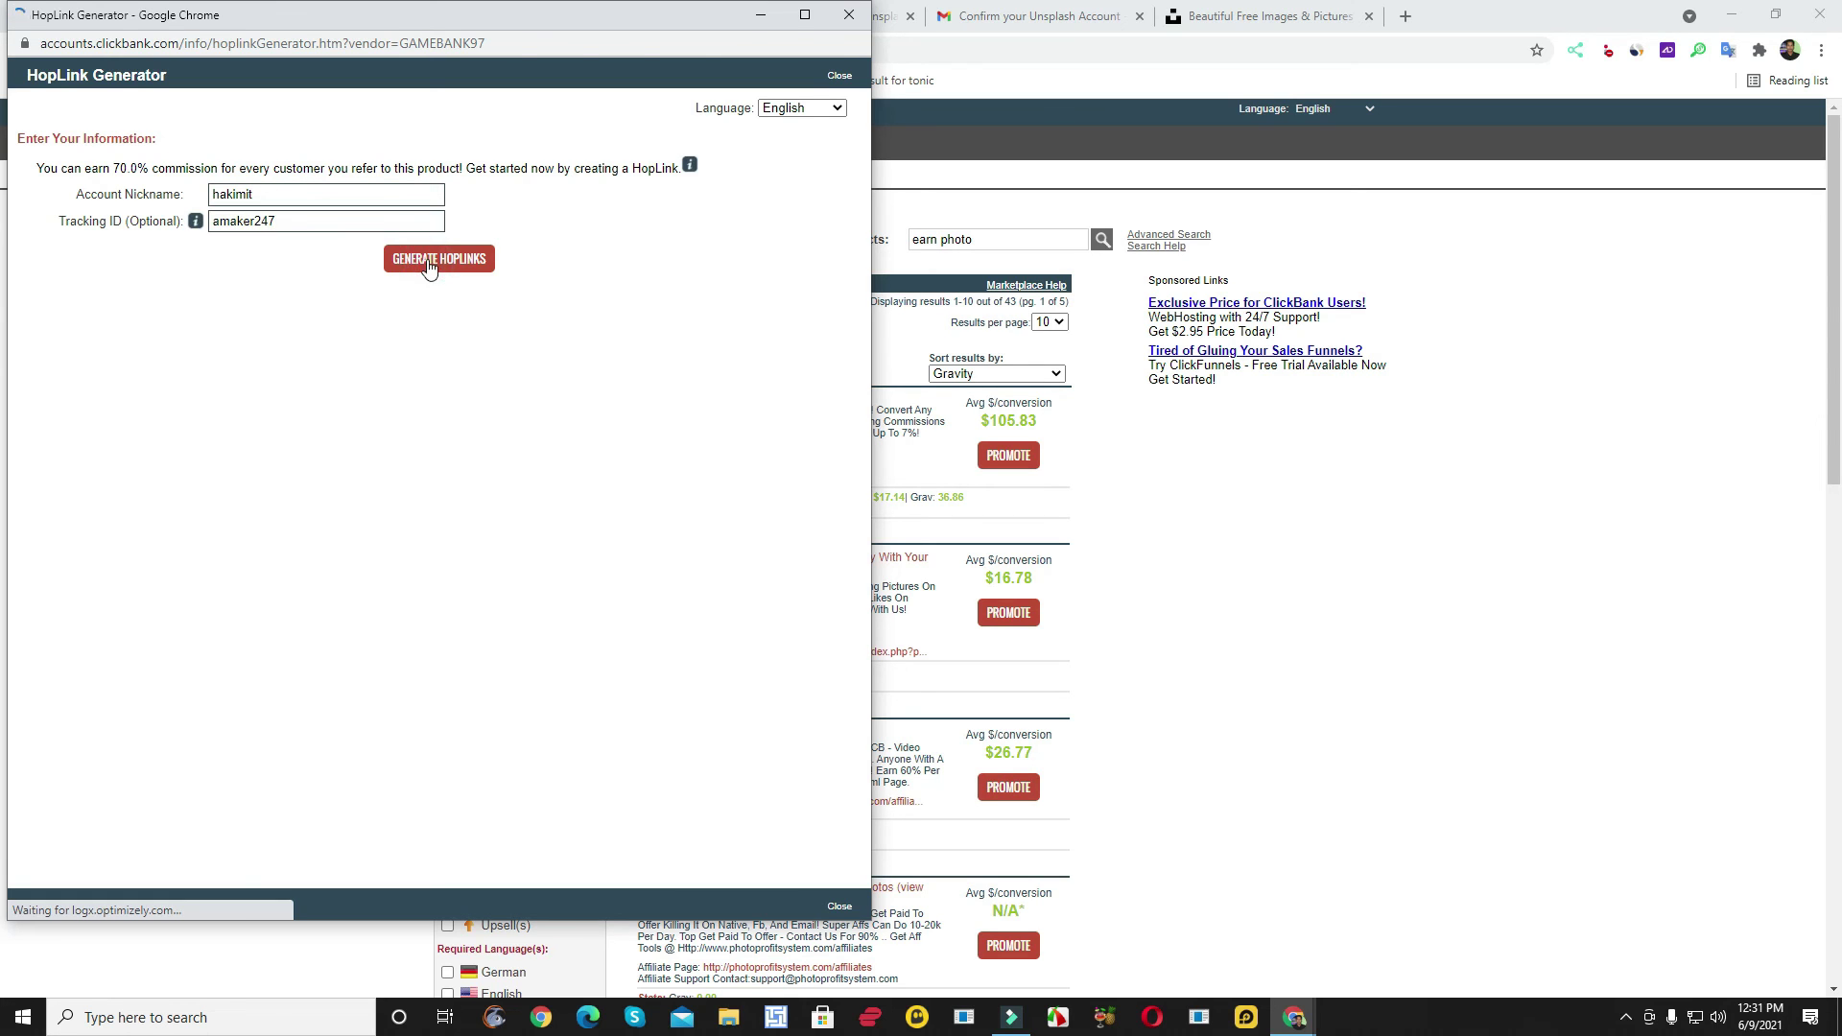
left_click(785, 397)
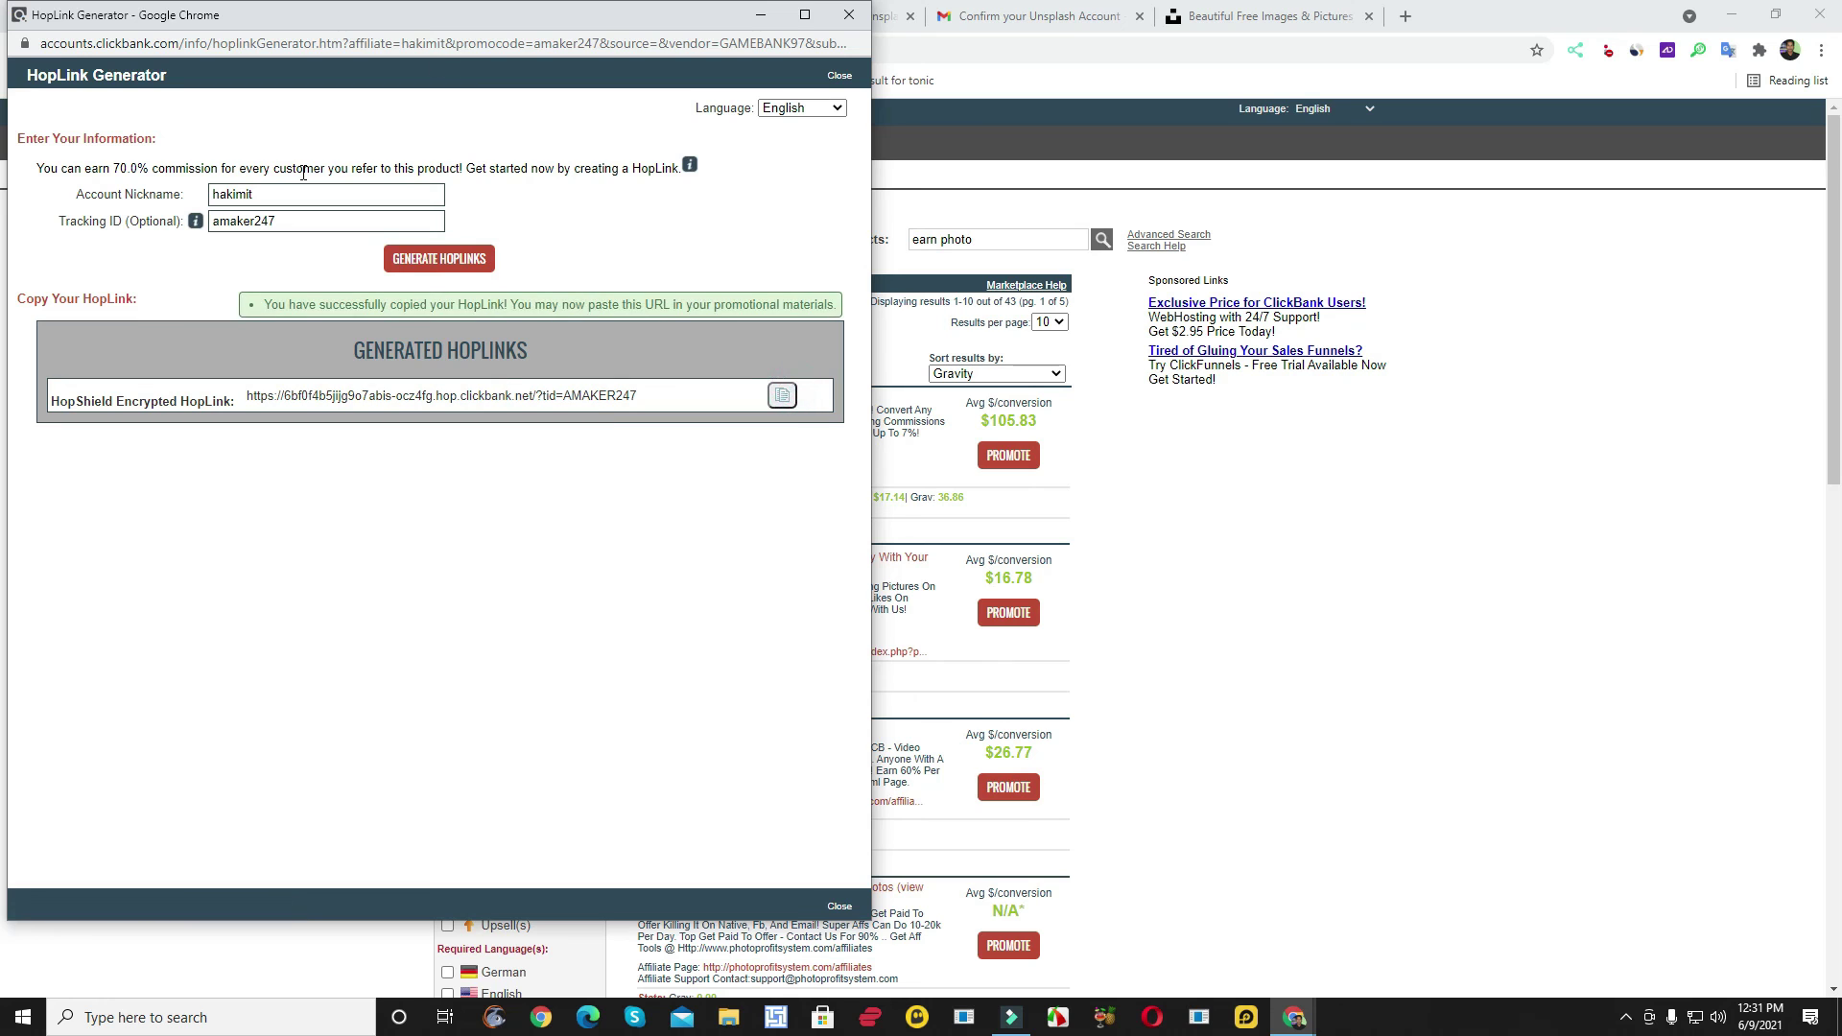
left_click(773, 14)
left_click(1406, 16)
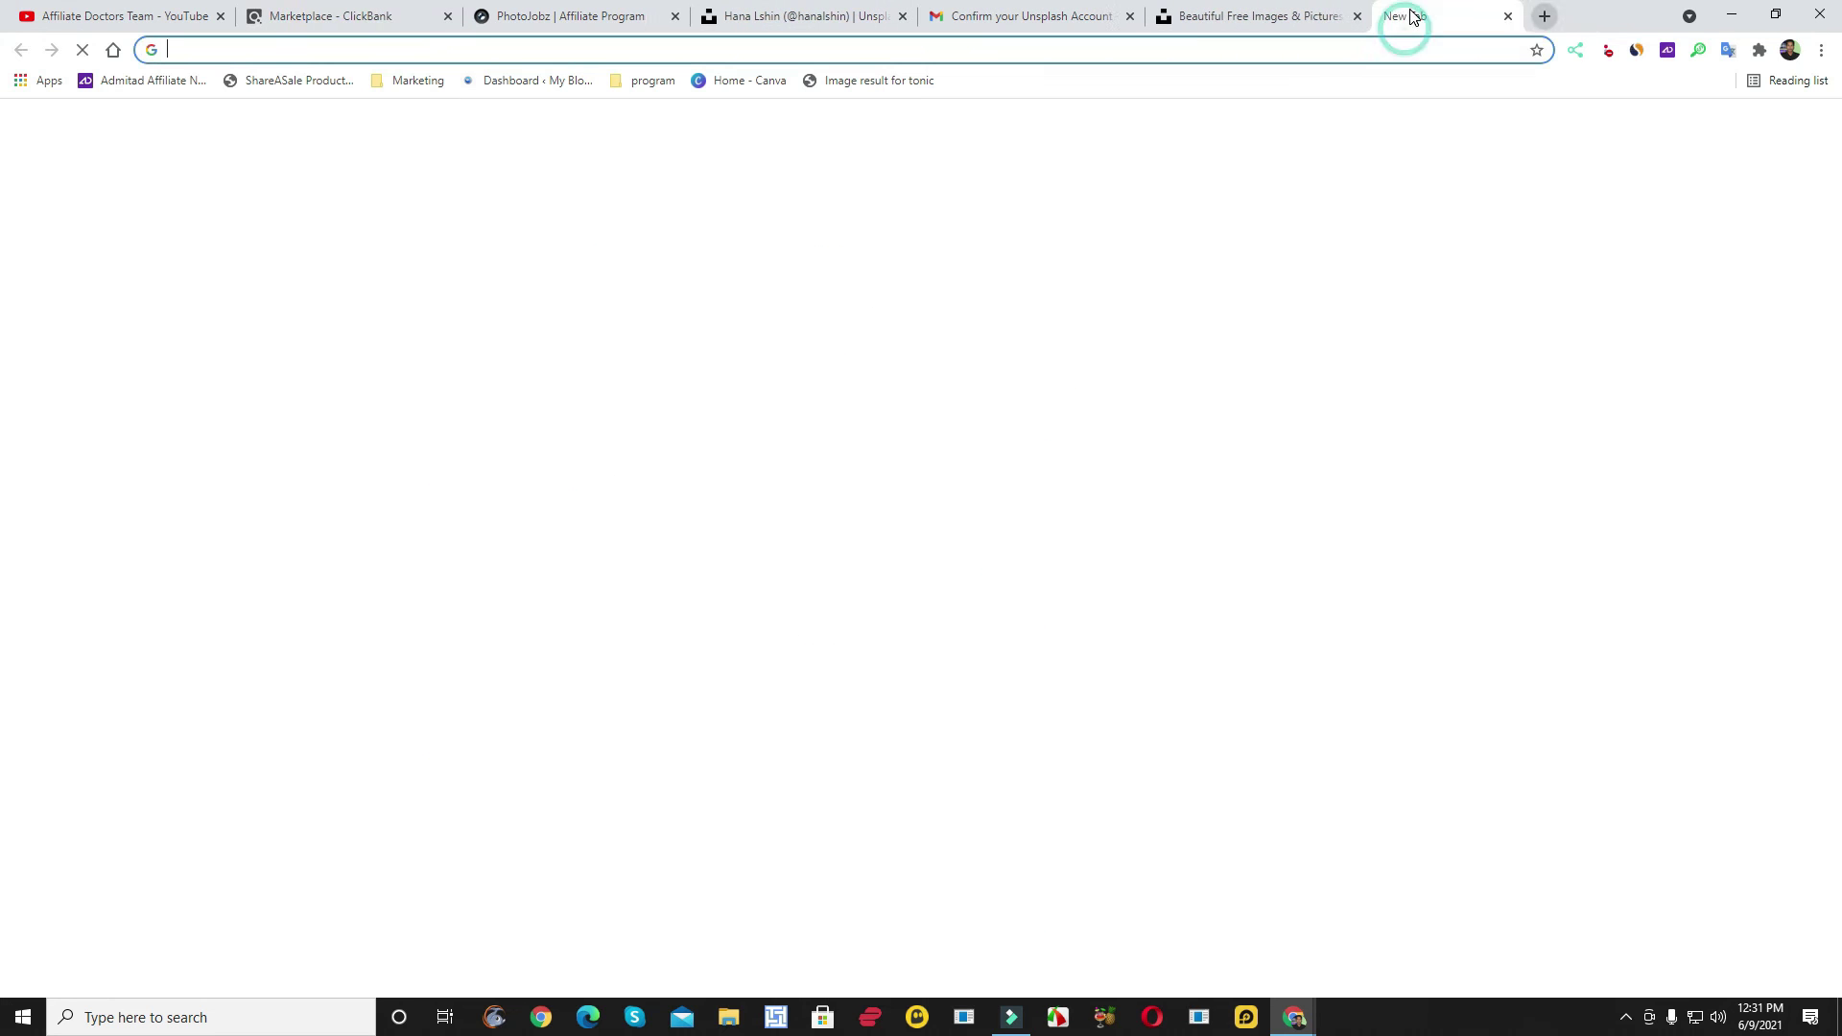
left_click(1352, 46)
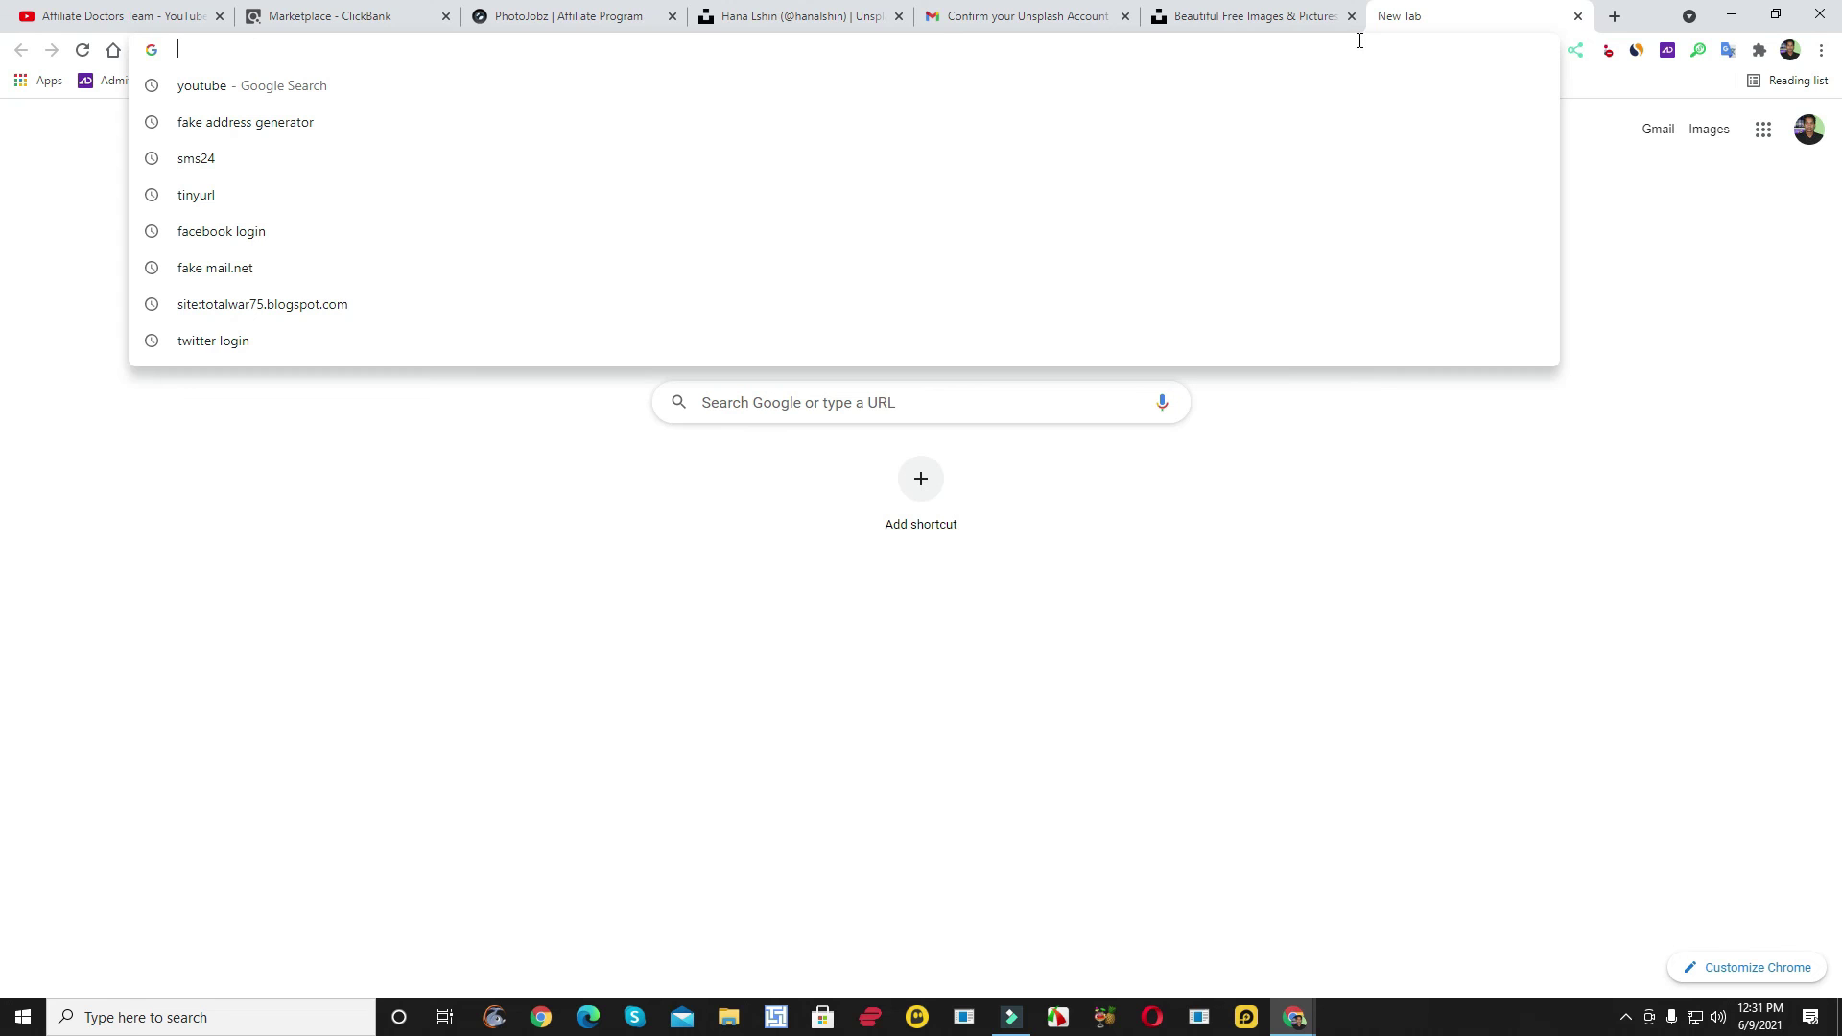
type("ti")
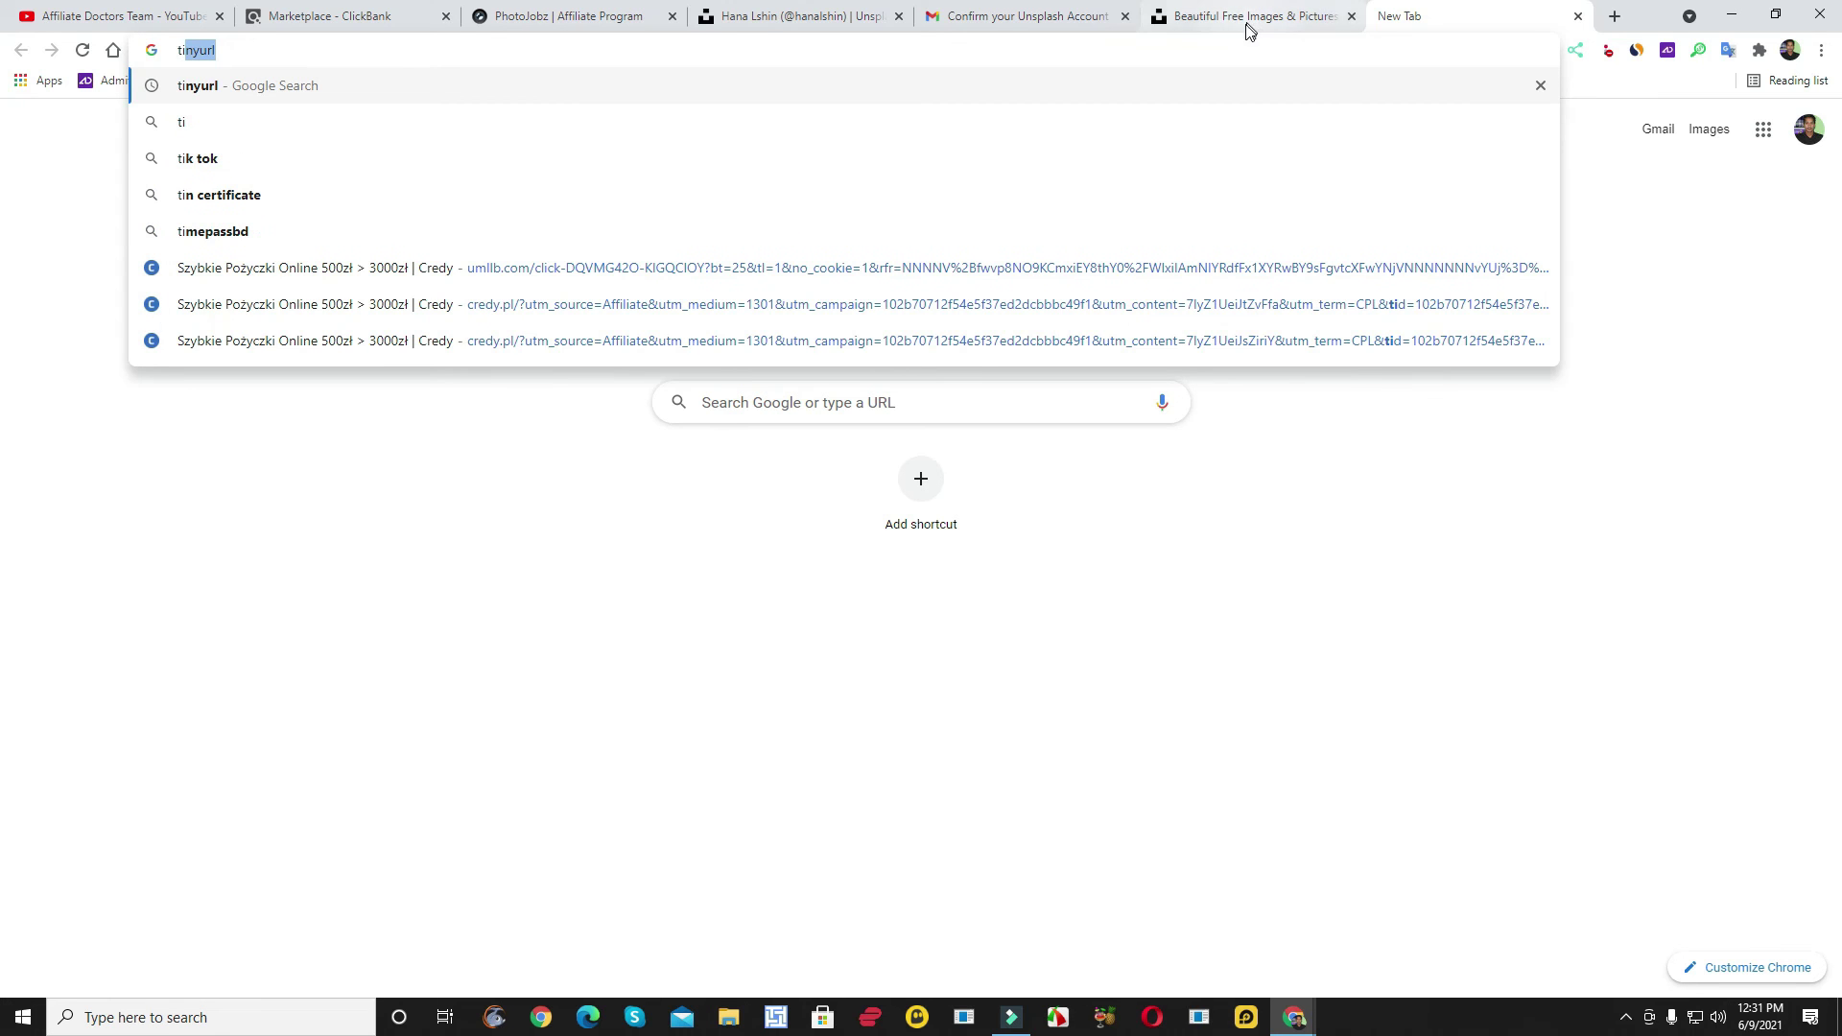
key("Return")
left_click(337, 310)
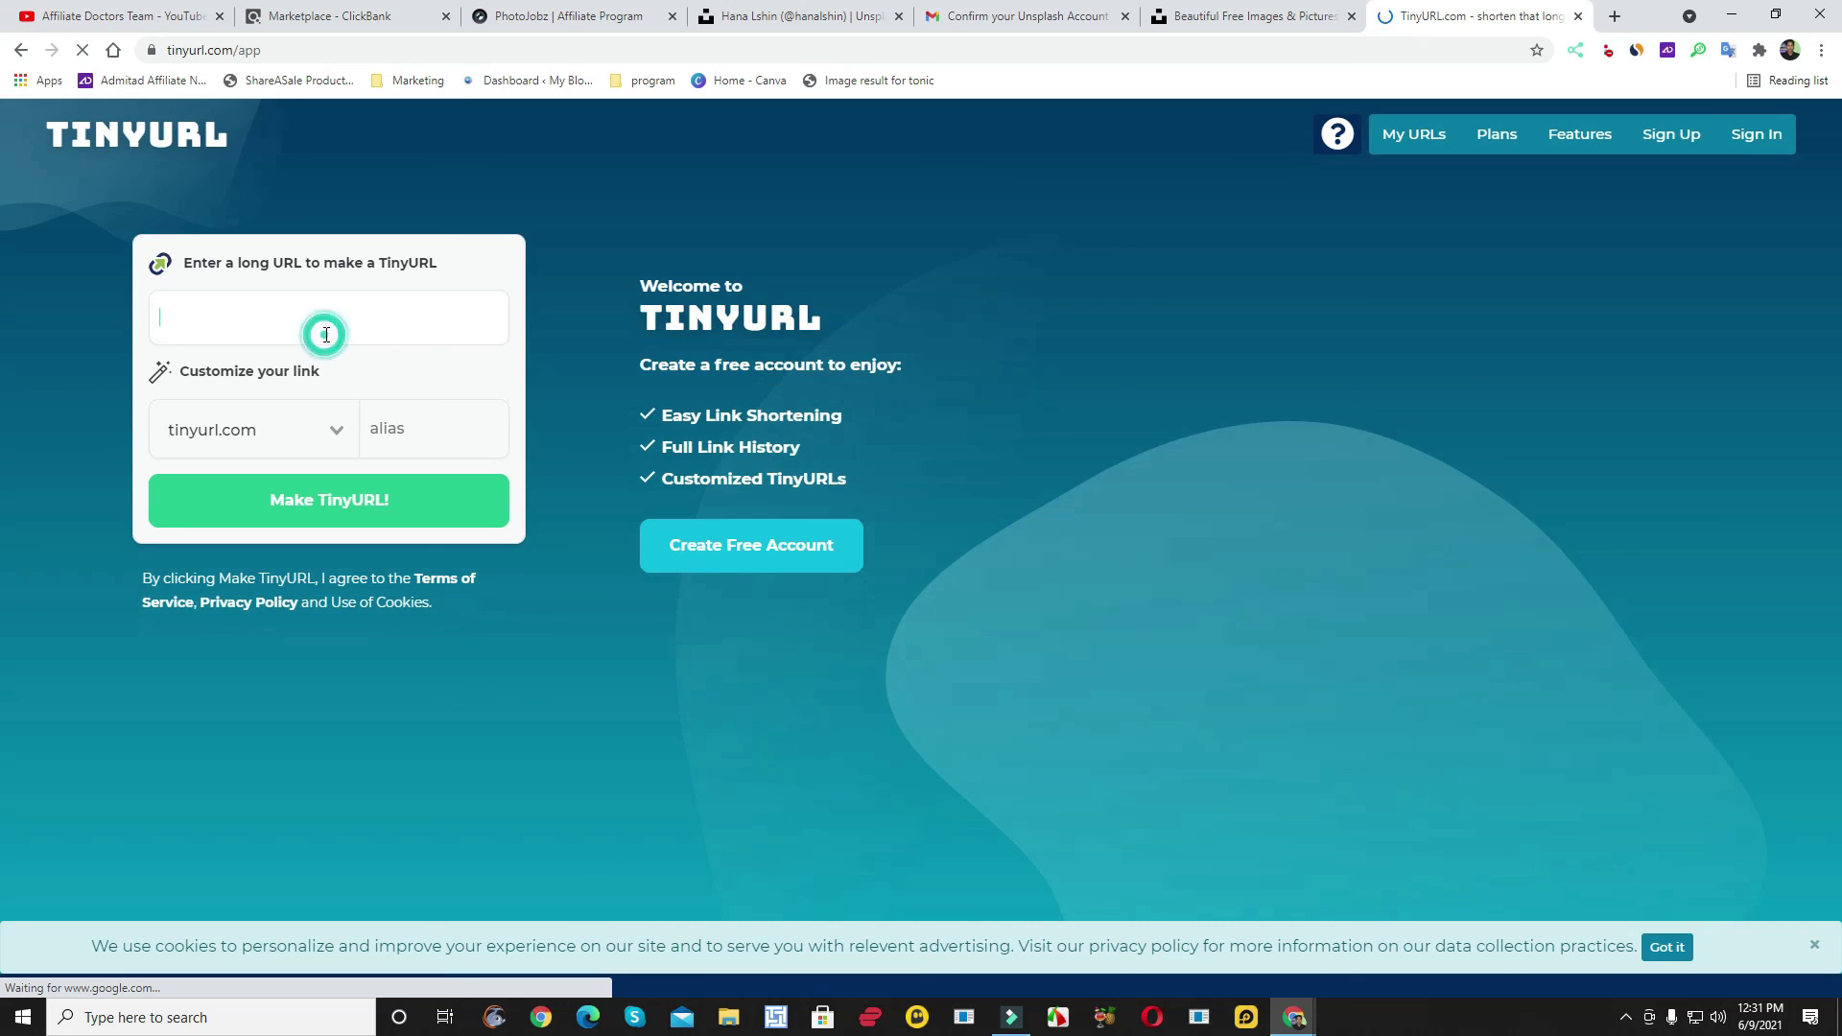
key("ctrl+v")
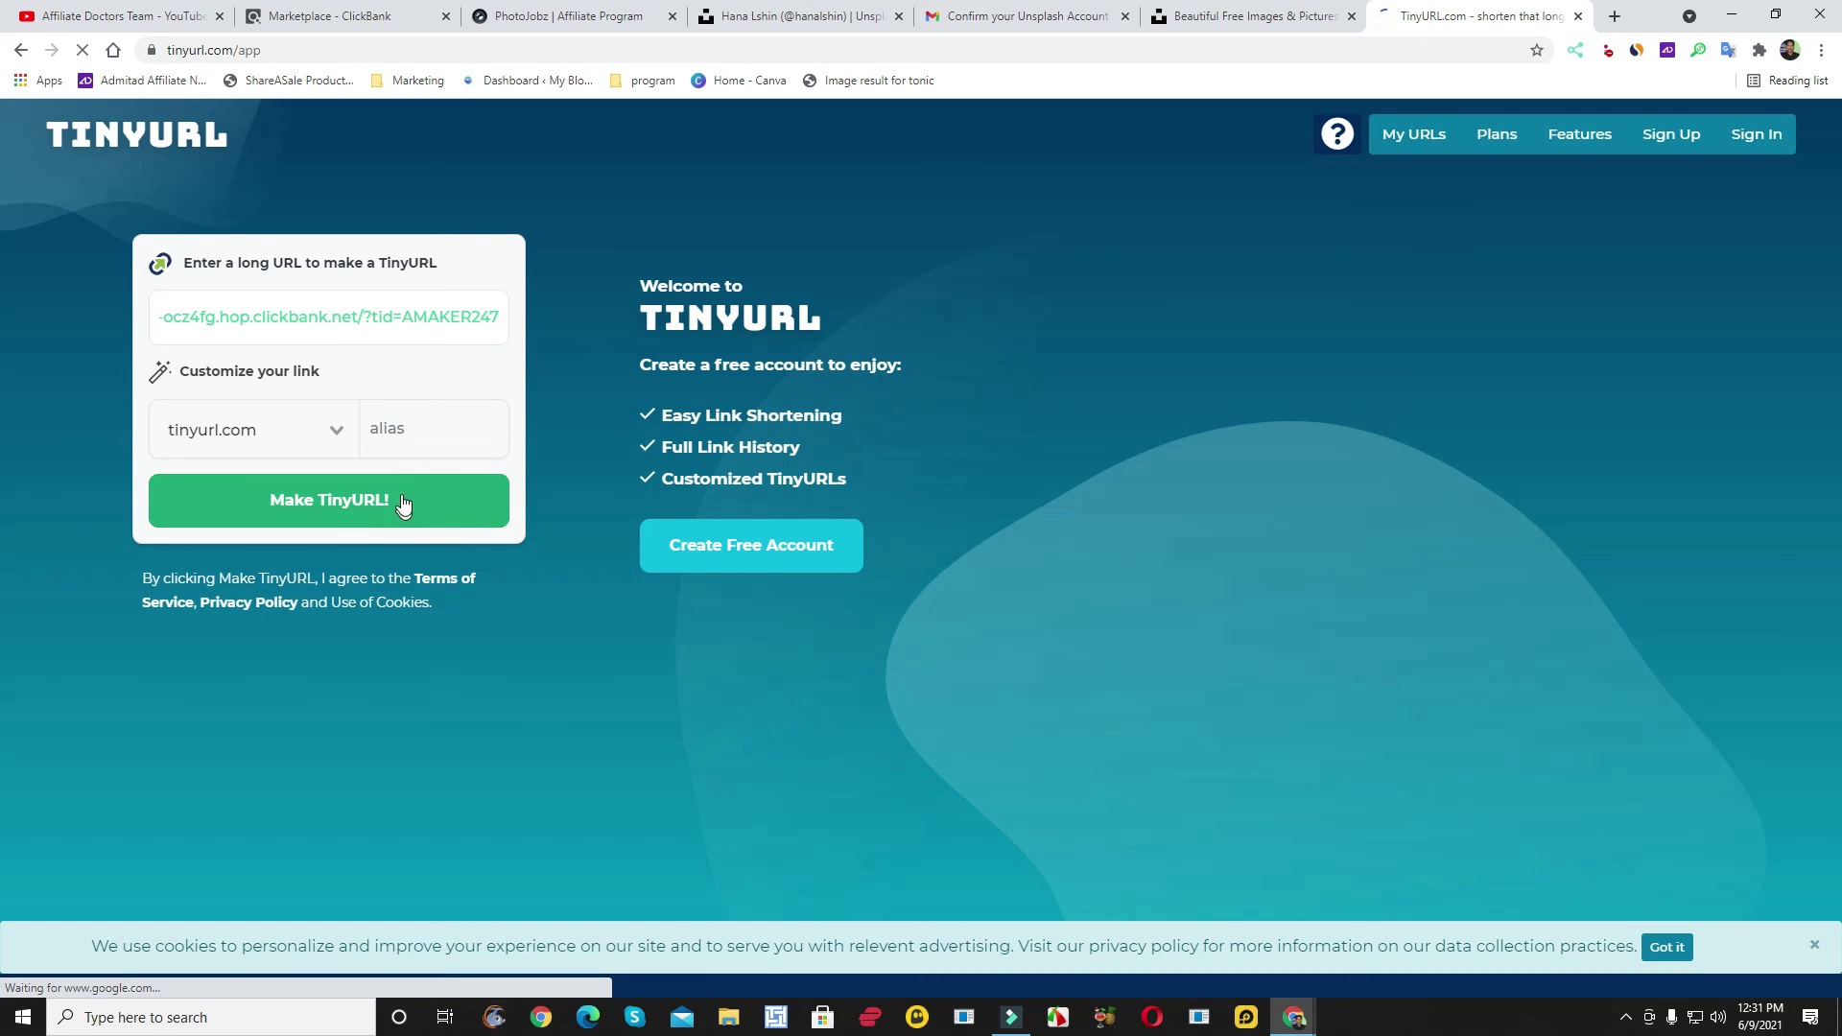
left_click(369, 516)
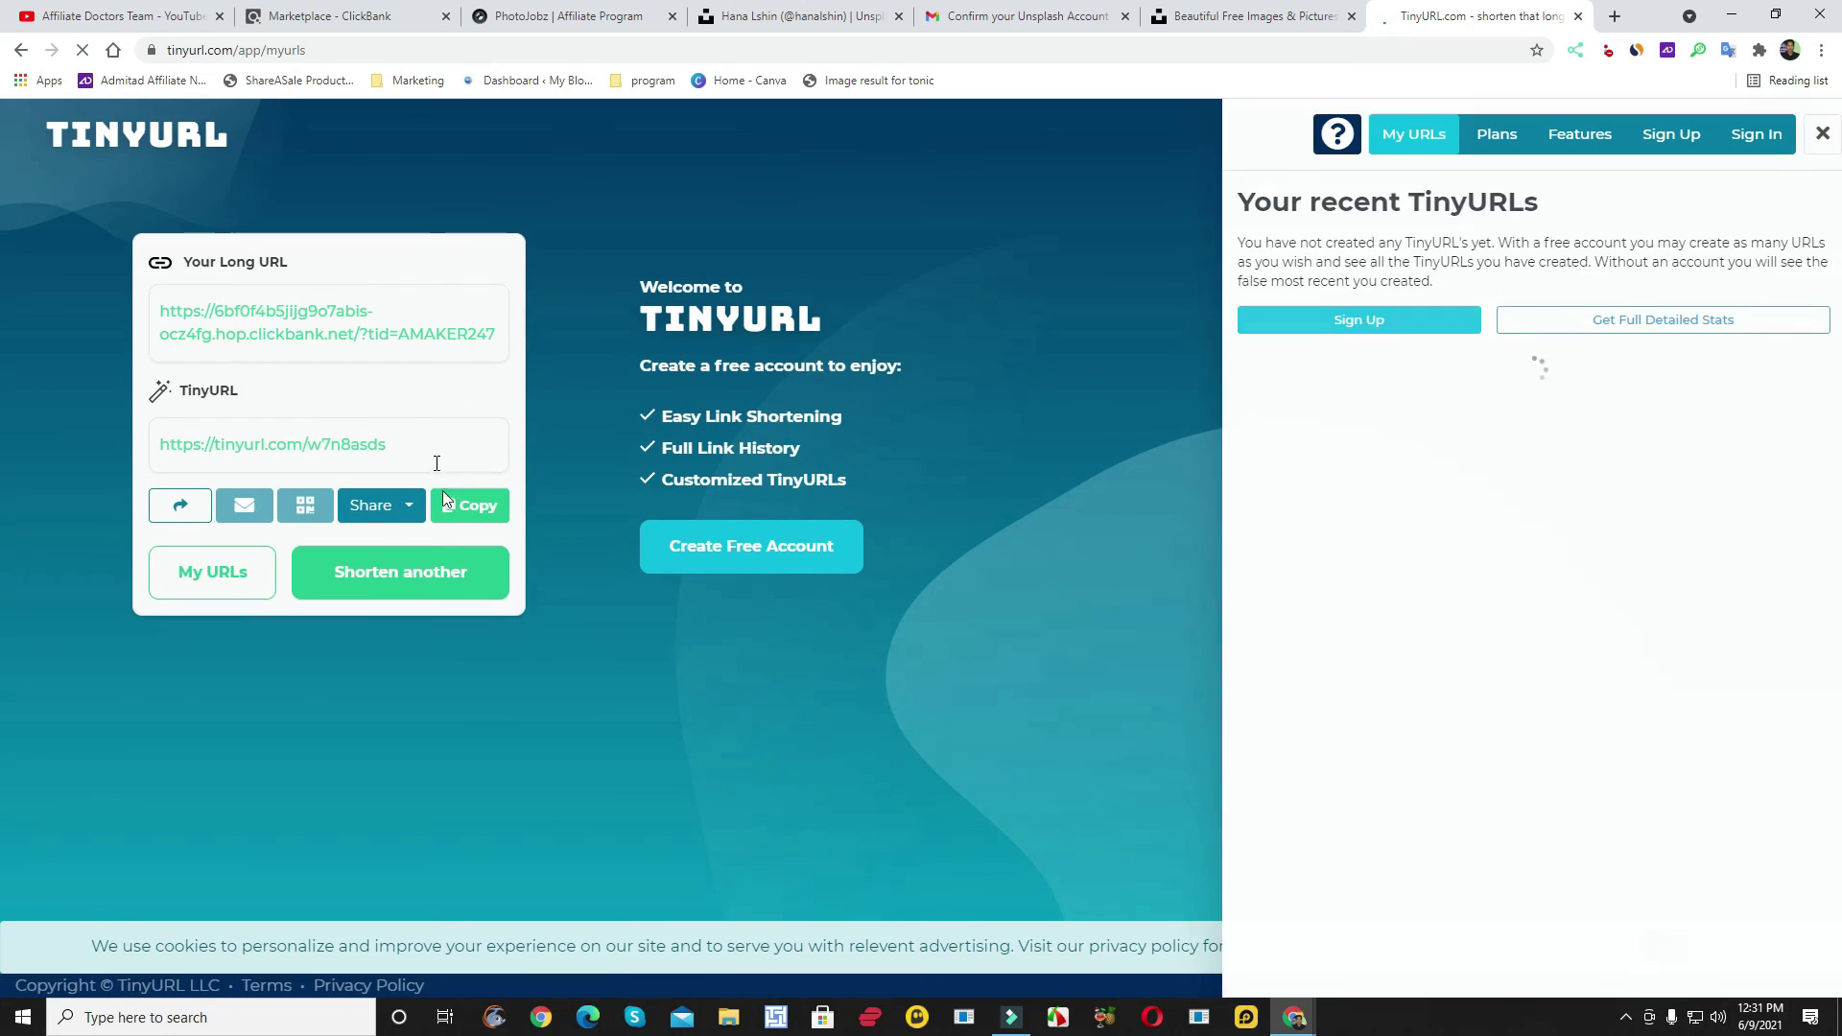
left_click(472, 507)
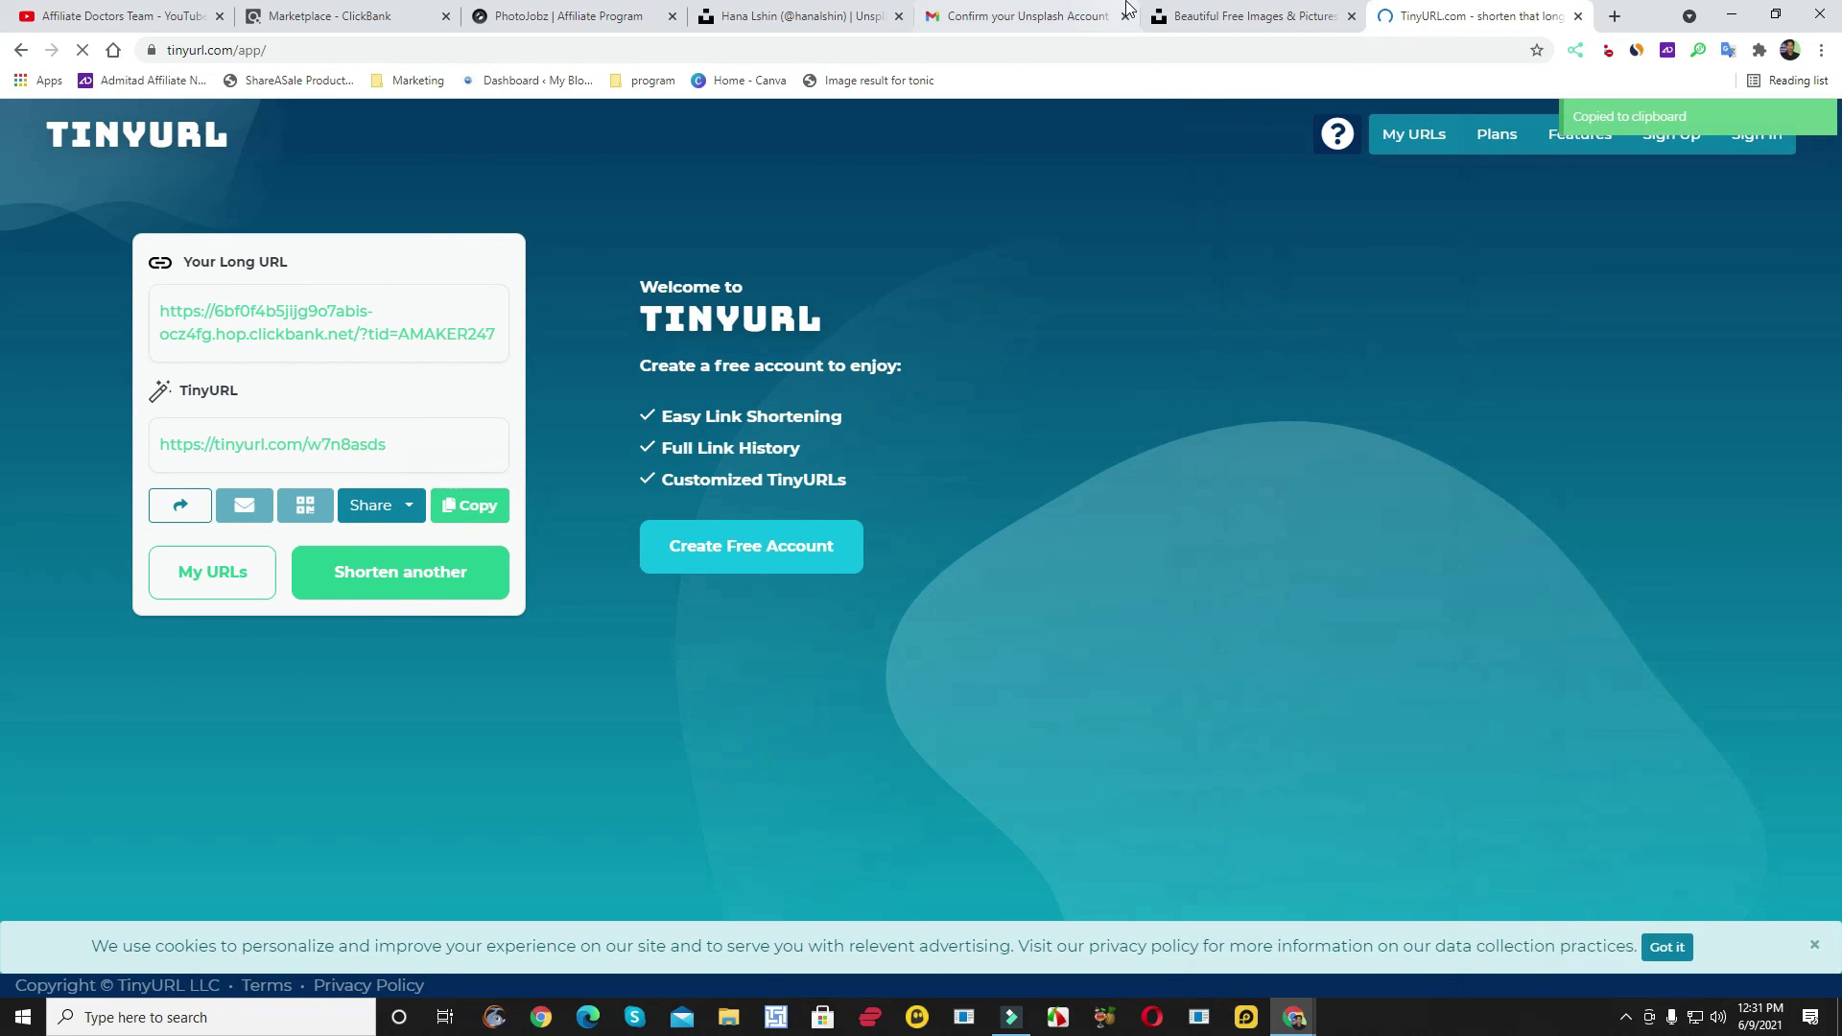
- Paste tinyurl.com/w7n8asds after More: and send the message to the photographer
left_click(786, 16)
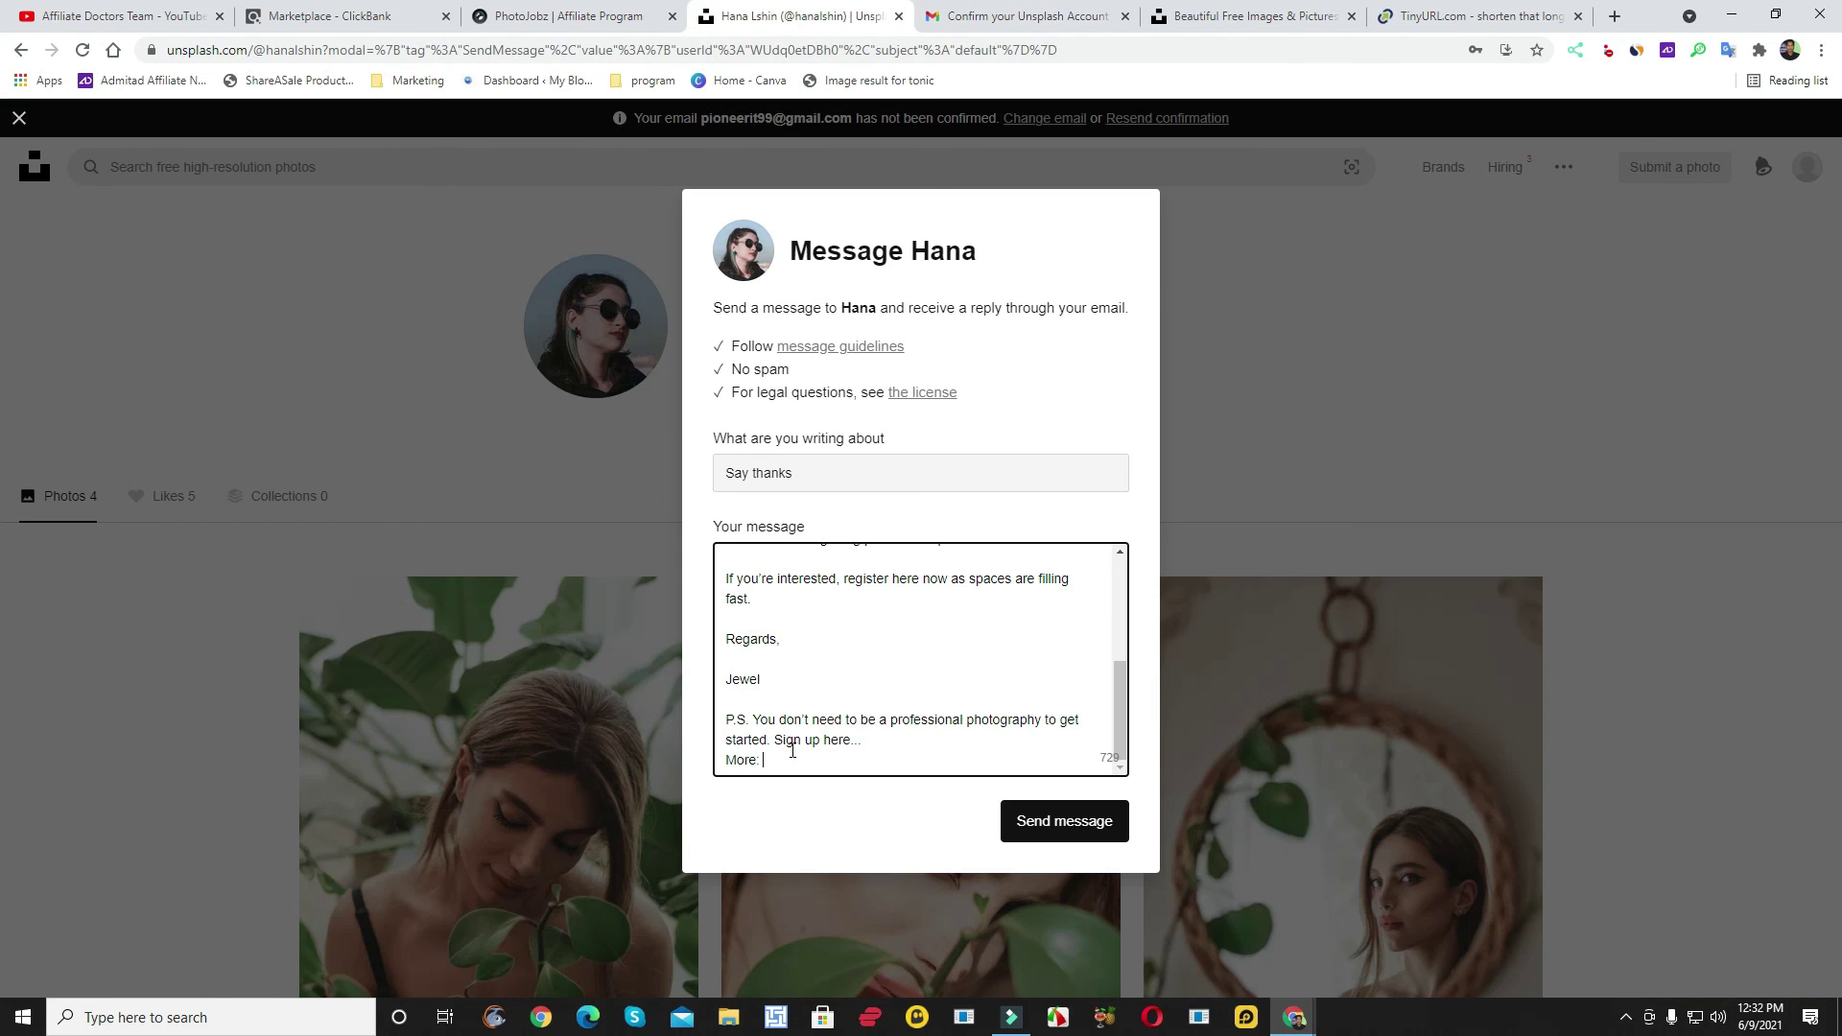
key("ctrl+v")
scroll(970, 637, "up", 5)
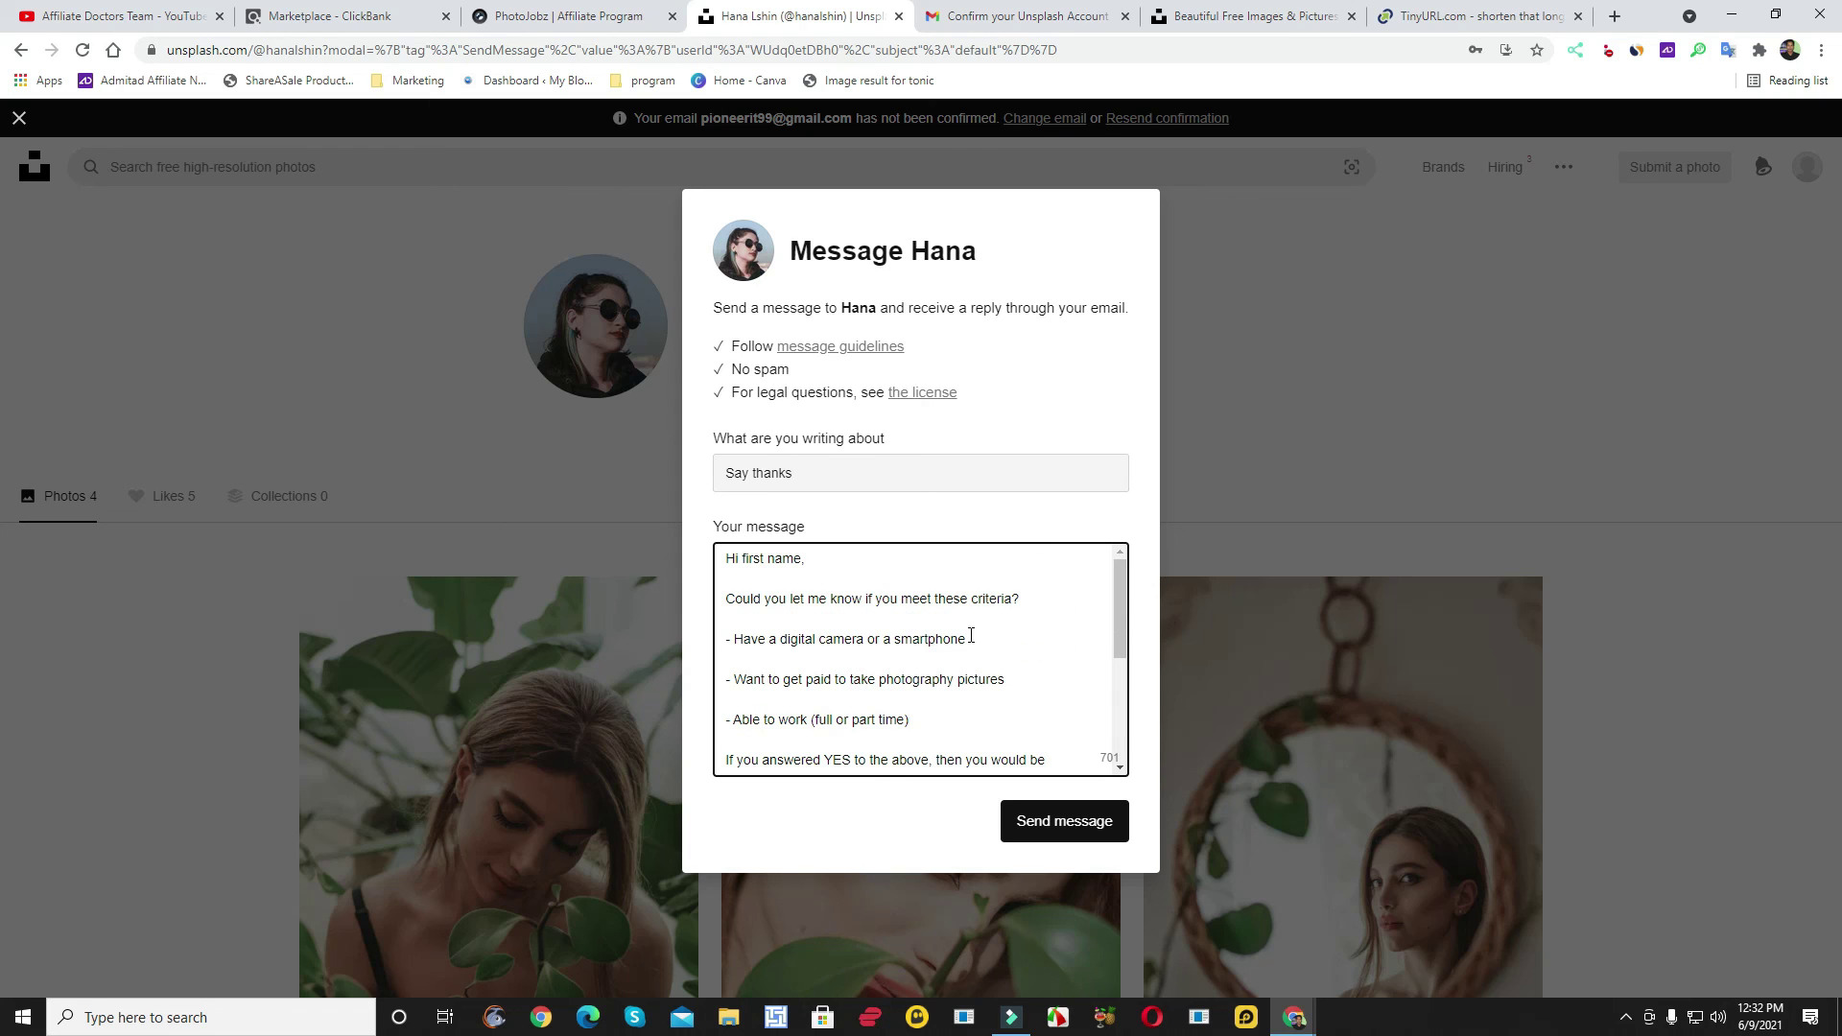
scroll(836, 588, "down", 5)
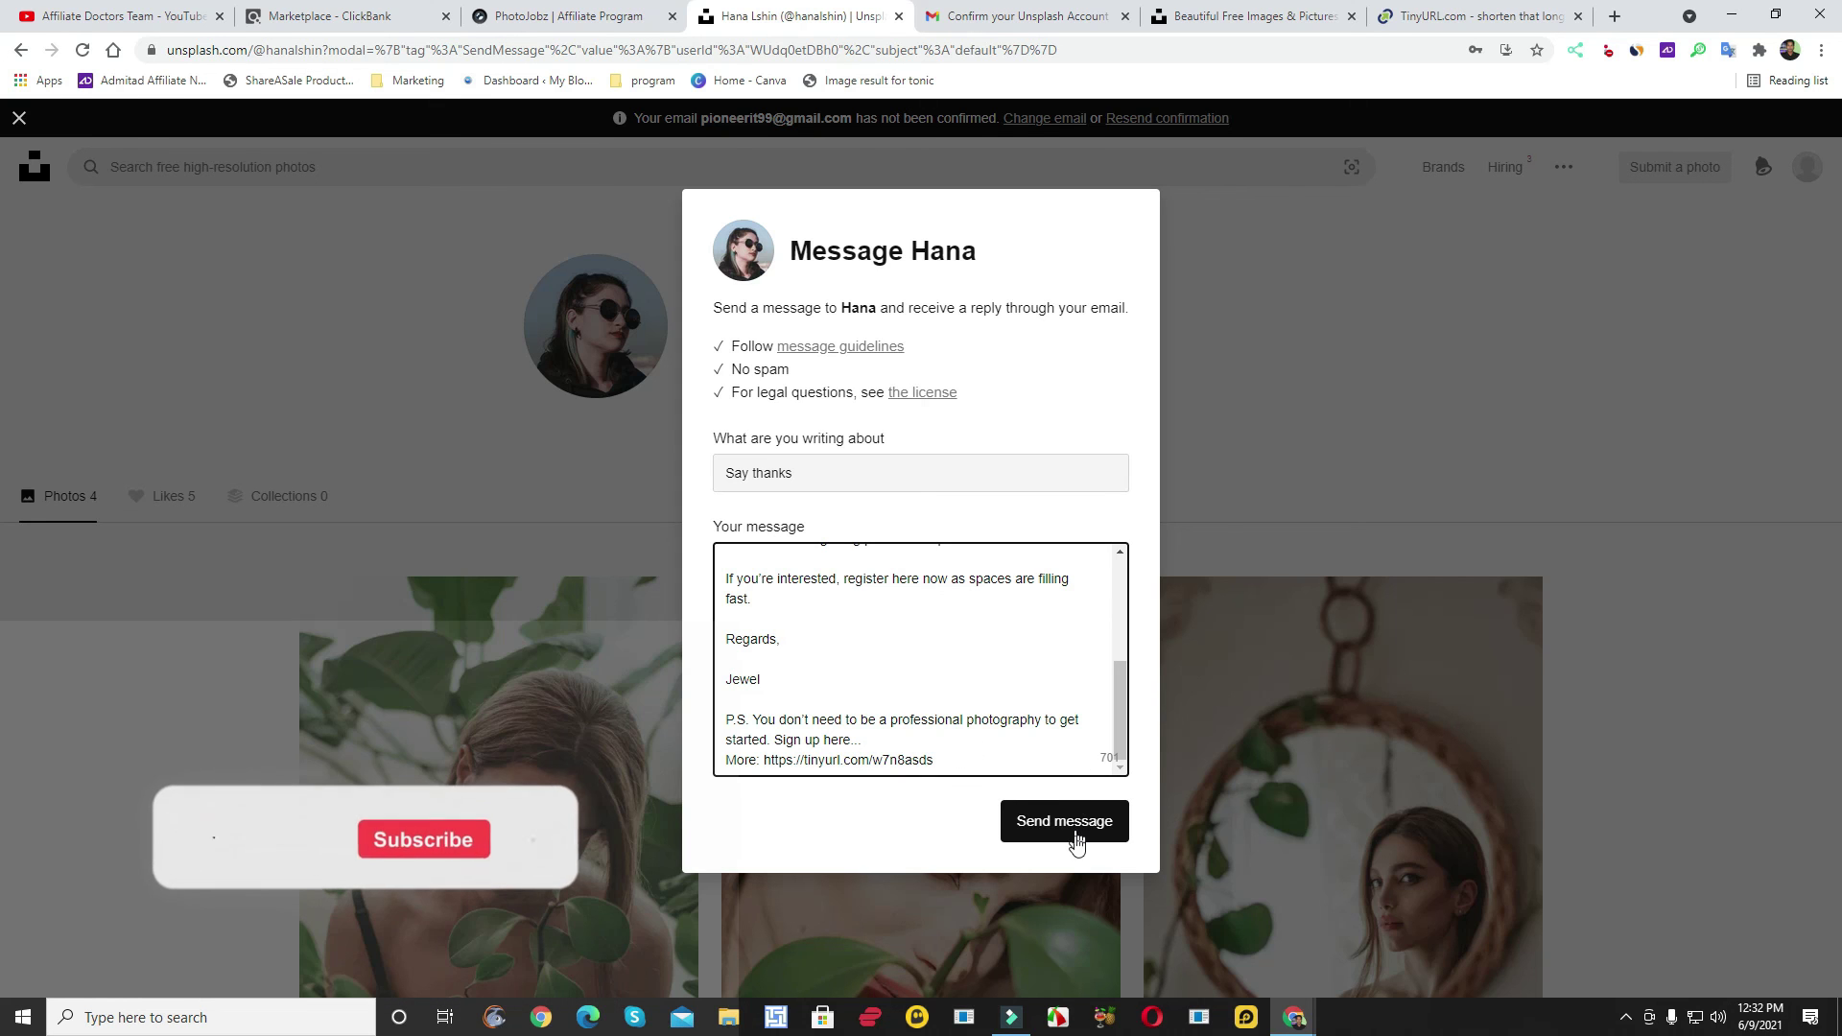
left_click(1074, 827)
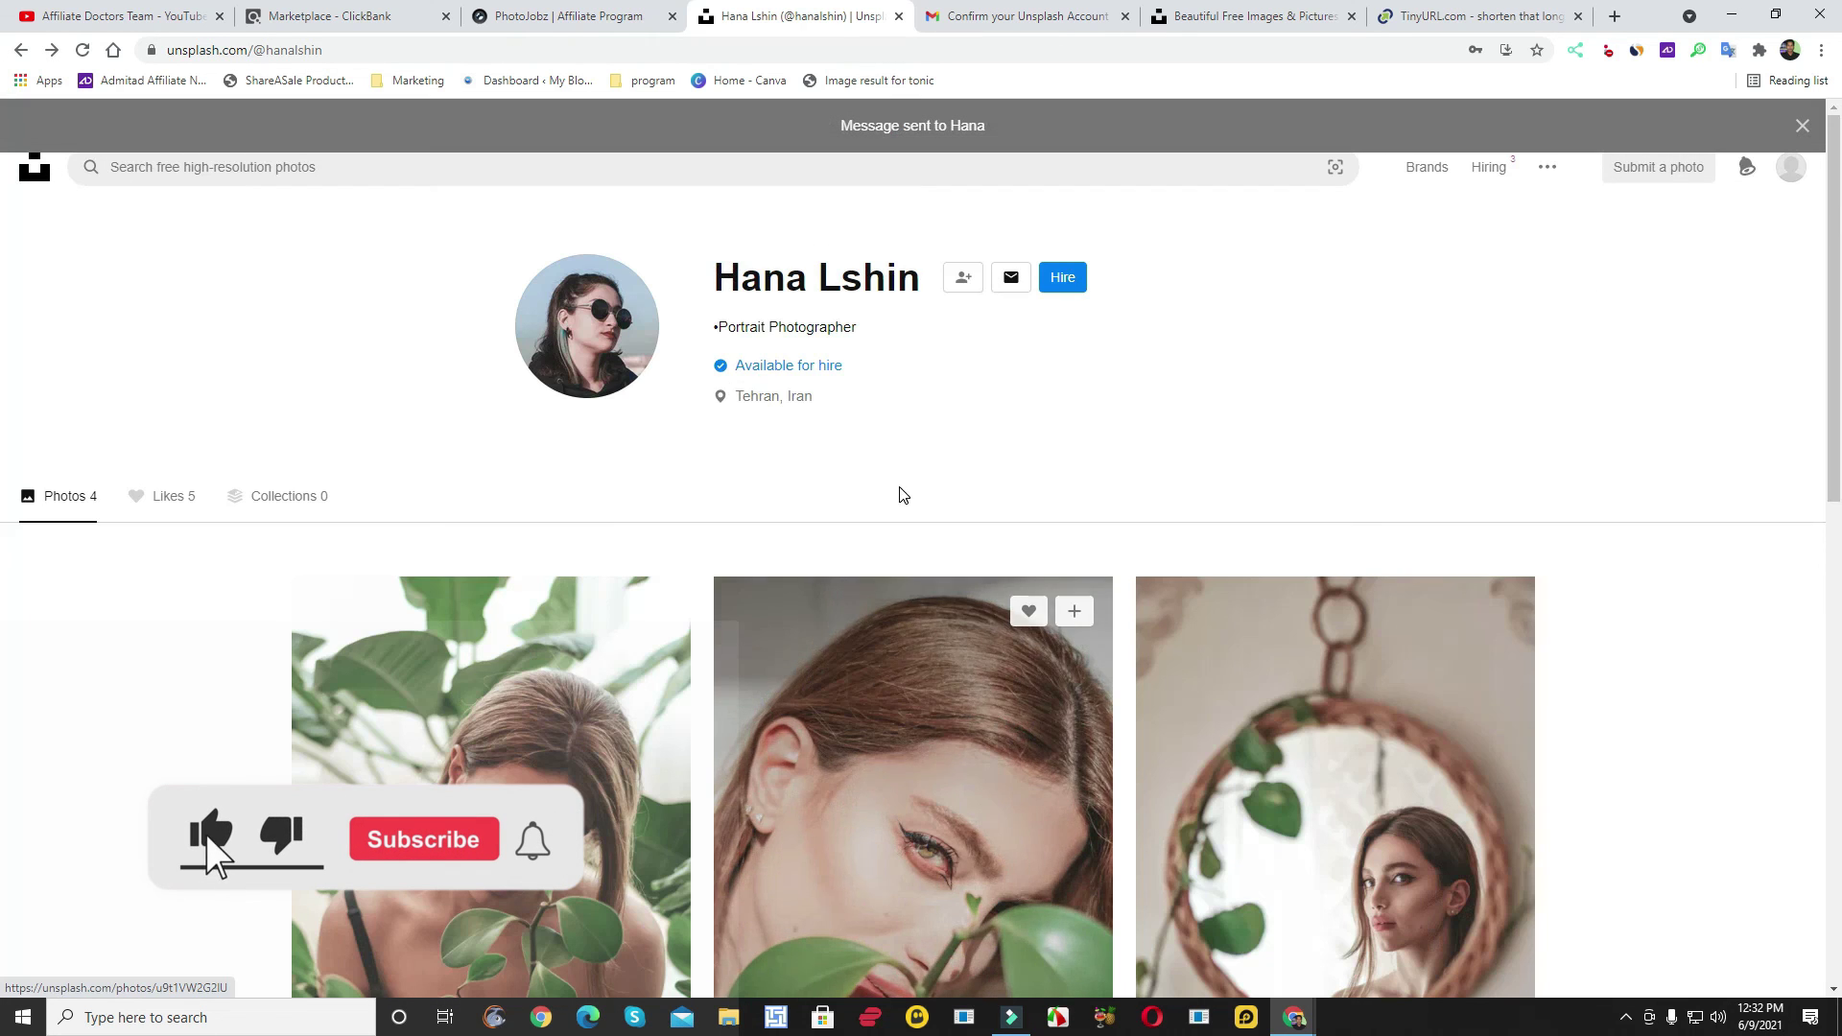
scroll(885, 491, "down", 2)
scroll(883, 492, "up", 2)
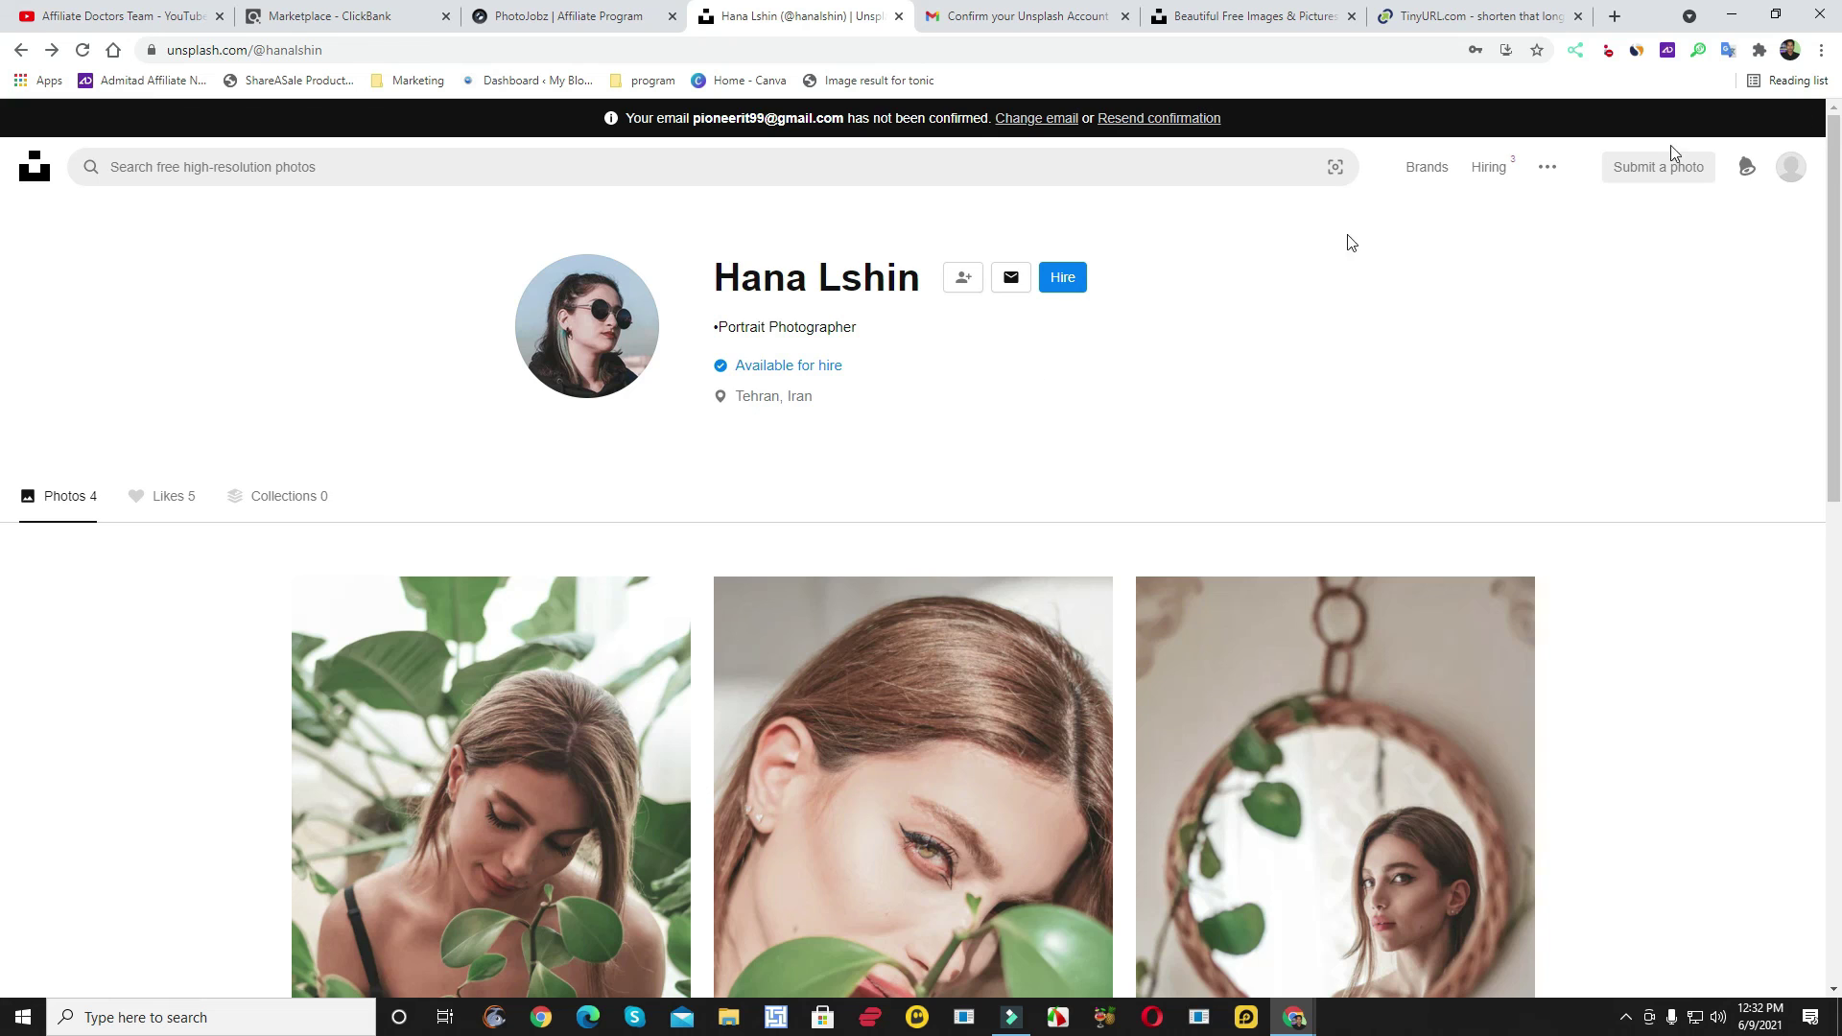
scroll(920, 425, "down", 2)
scroll(919, 425, "up", 2)
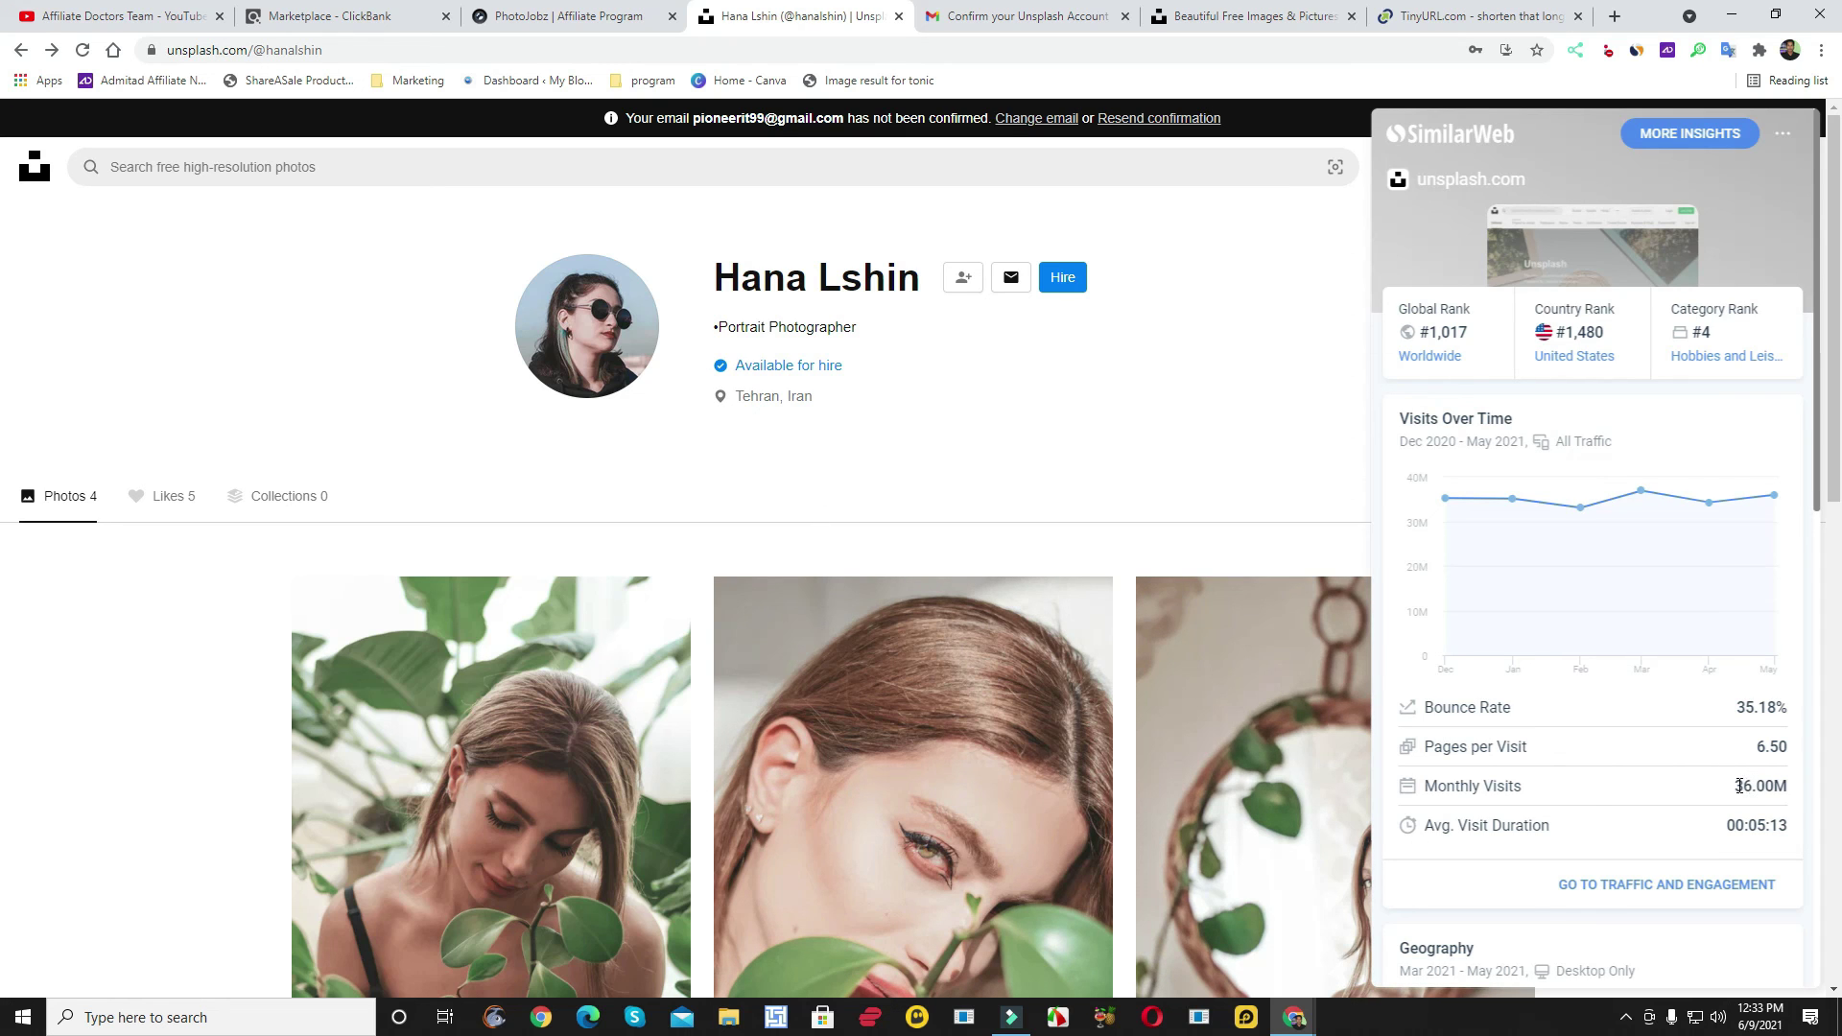
left_click(493, 144)
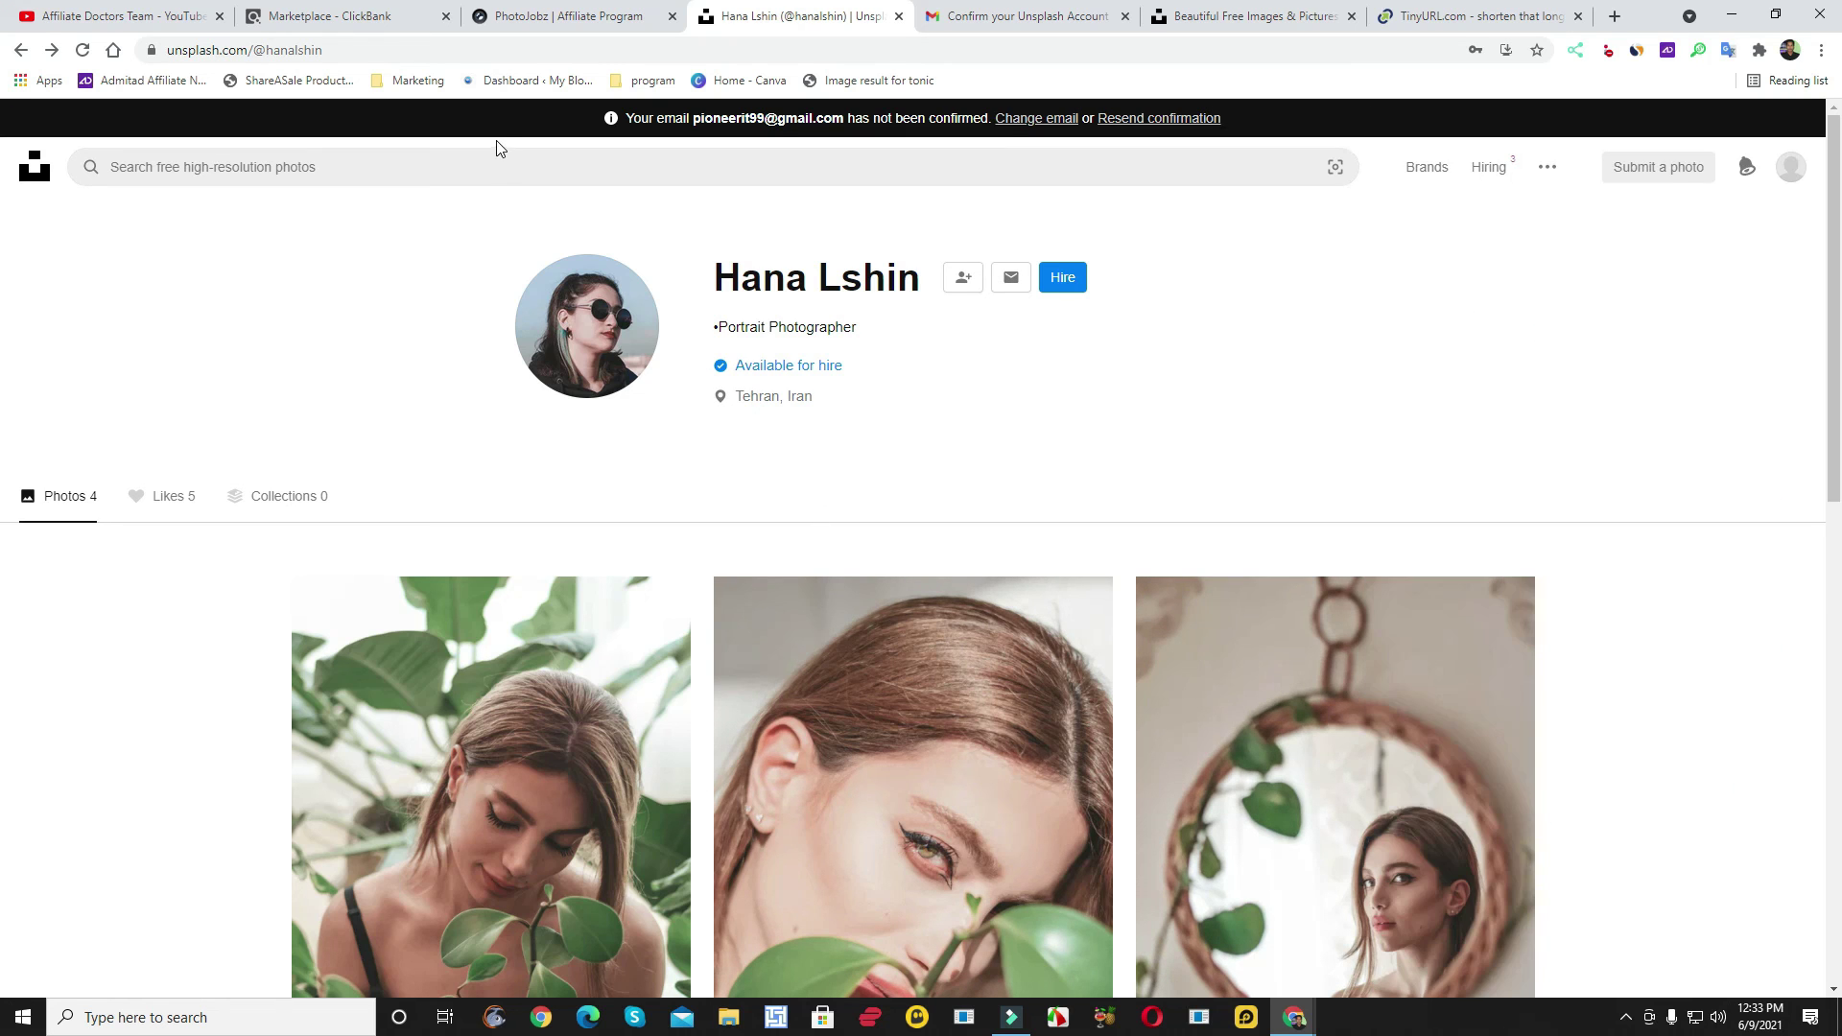